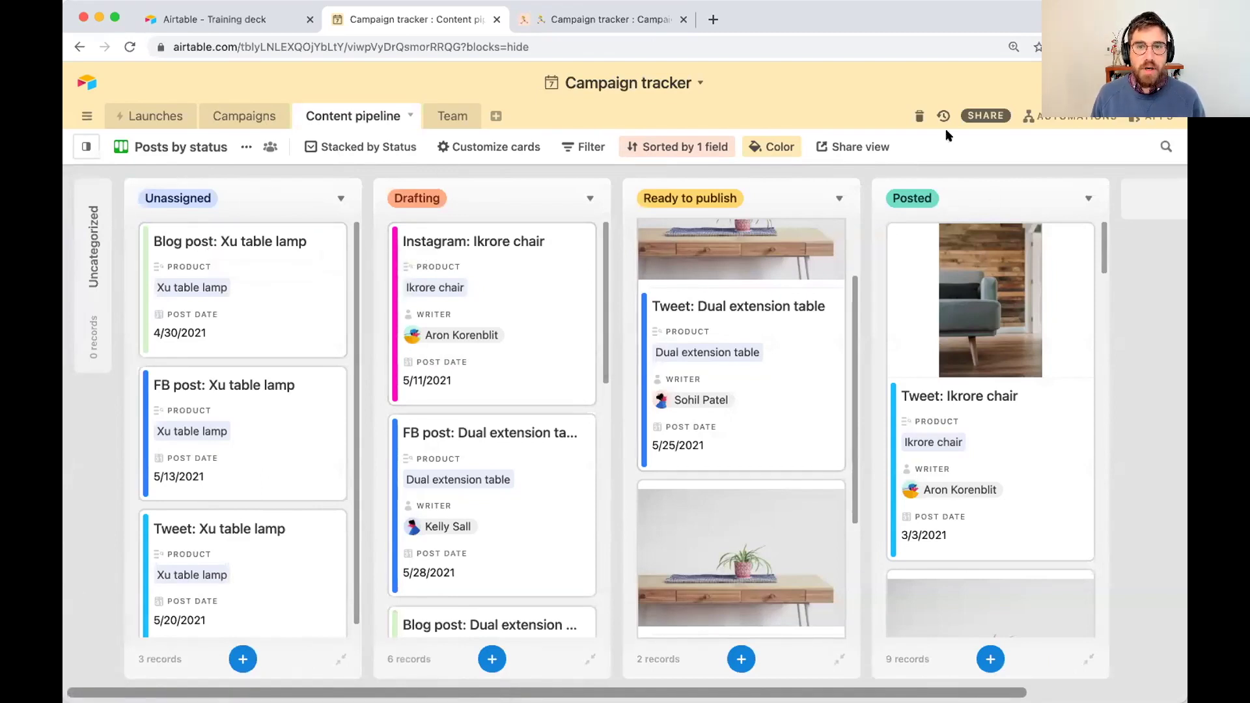
Step: Open the Campaign progress view of the Campaigns table and examine its piece count, % complete and Progress fields
click(243, 117)
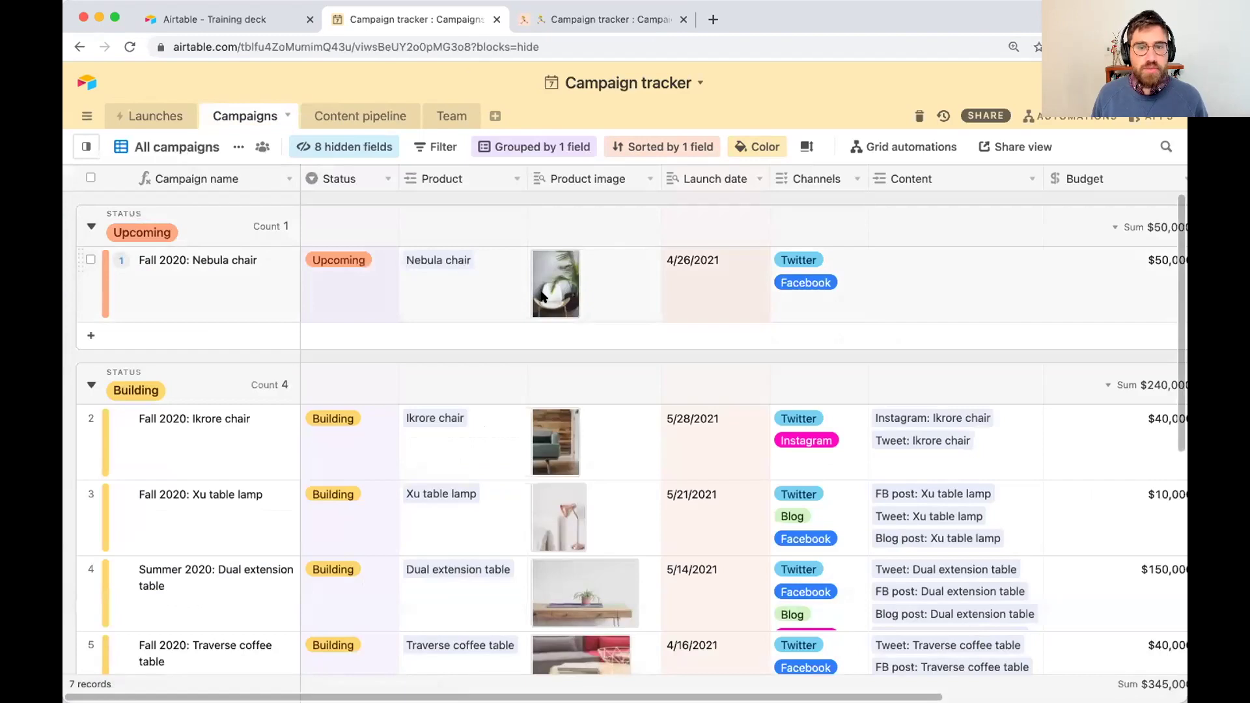
scroll(918, 452, down, 1)
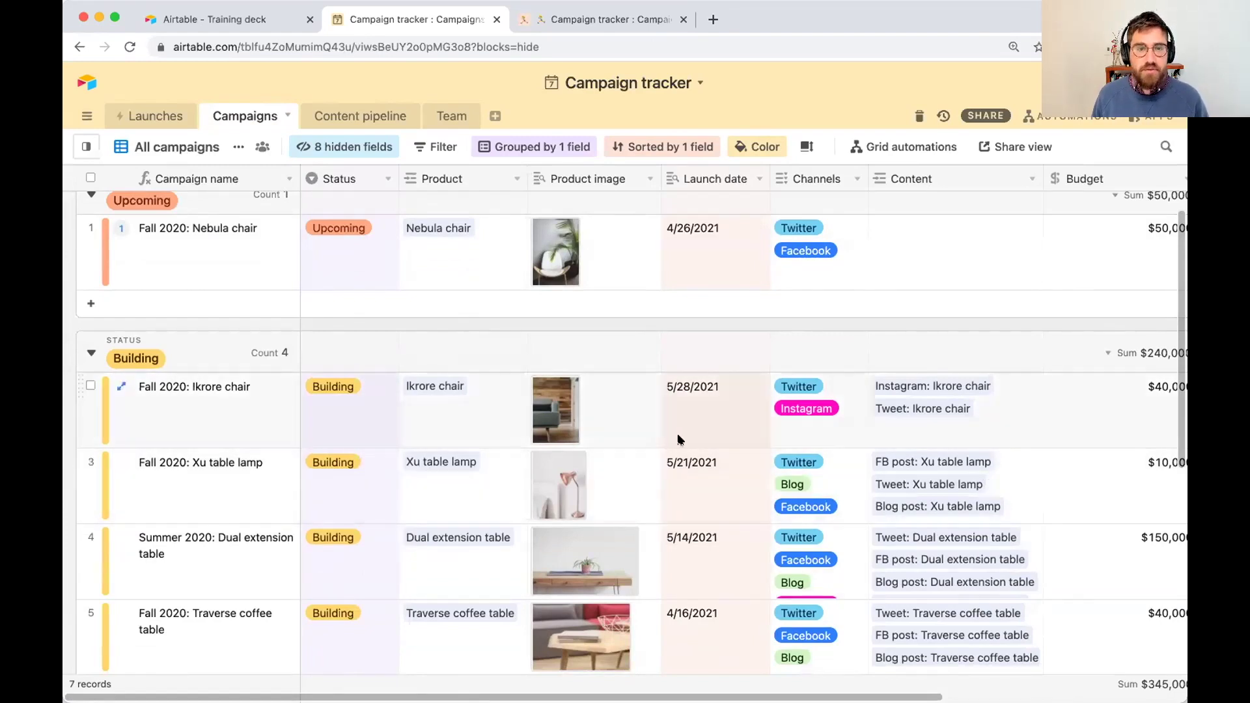
mouse_move(86, 147)
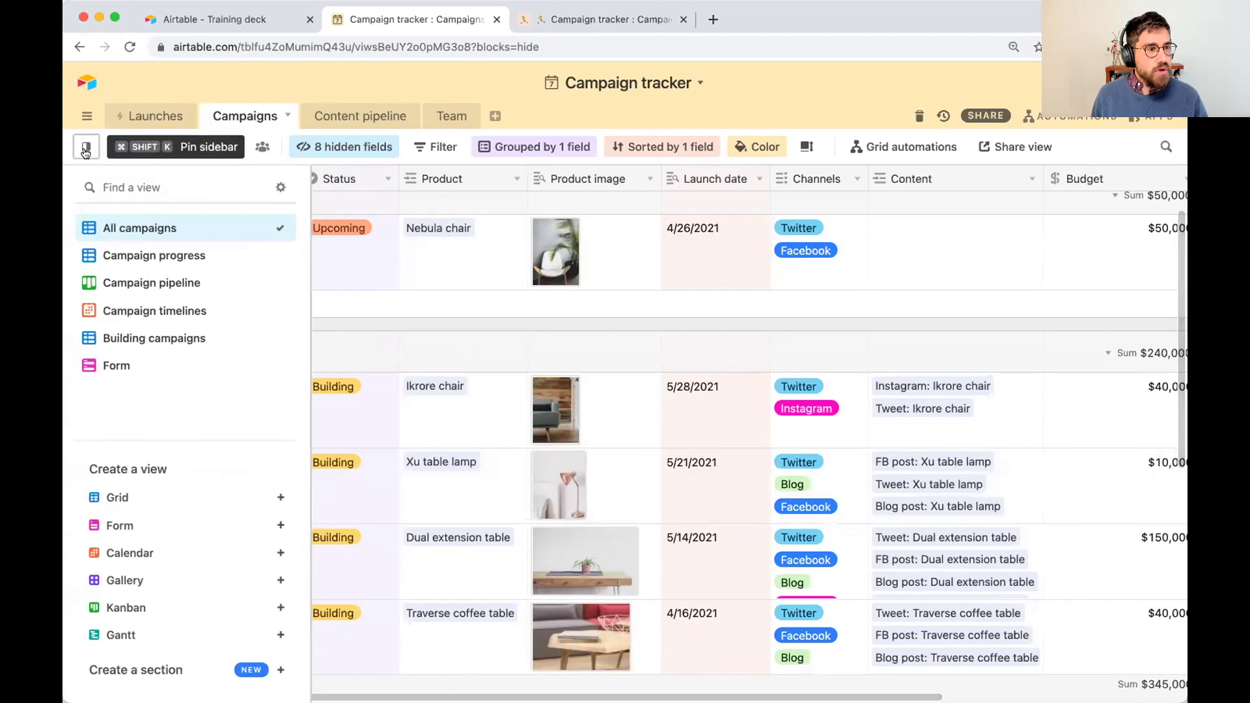
click(187, 254)
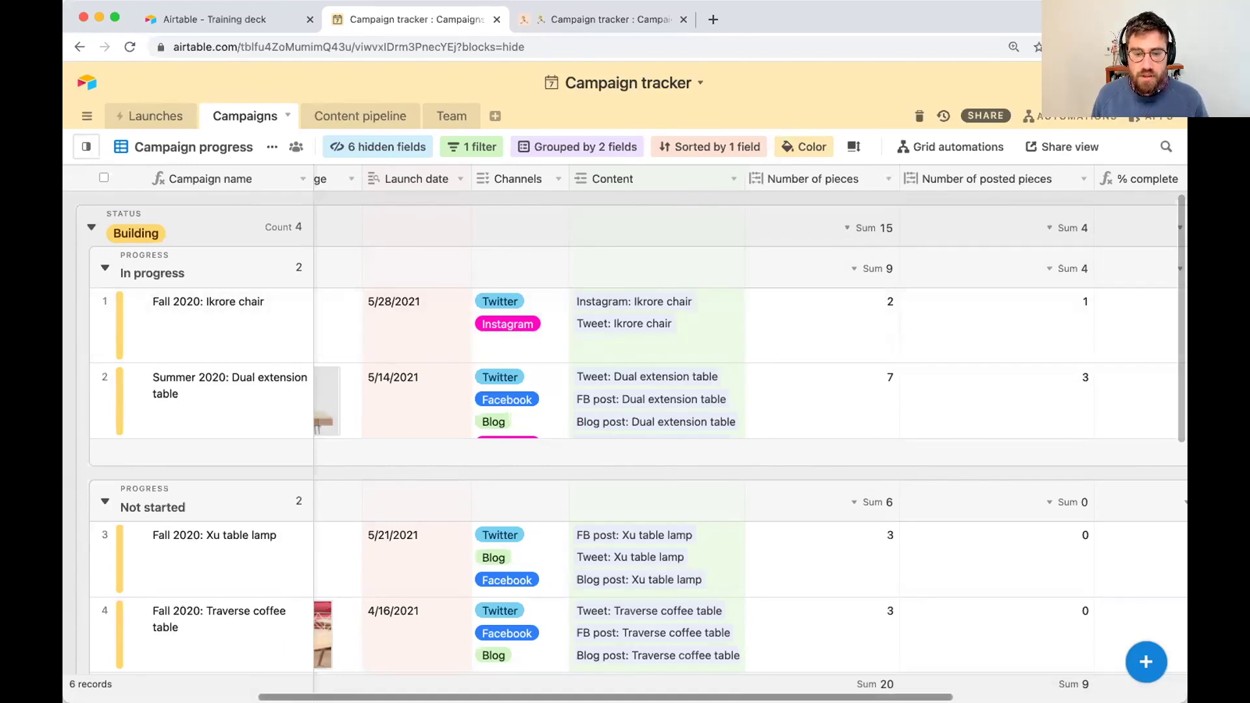
scroll(983, 369, right, 5)
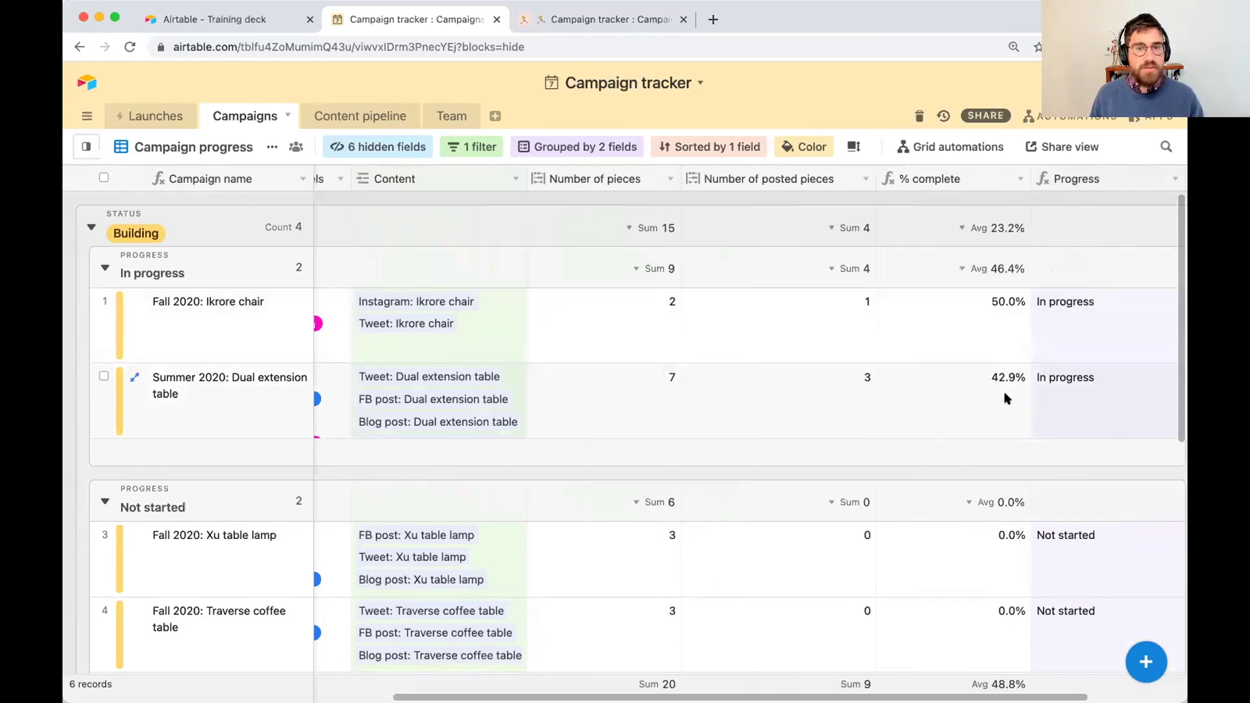
scroll(1054, 426, down, 1)
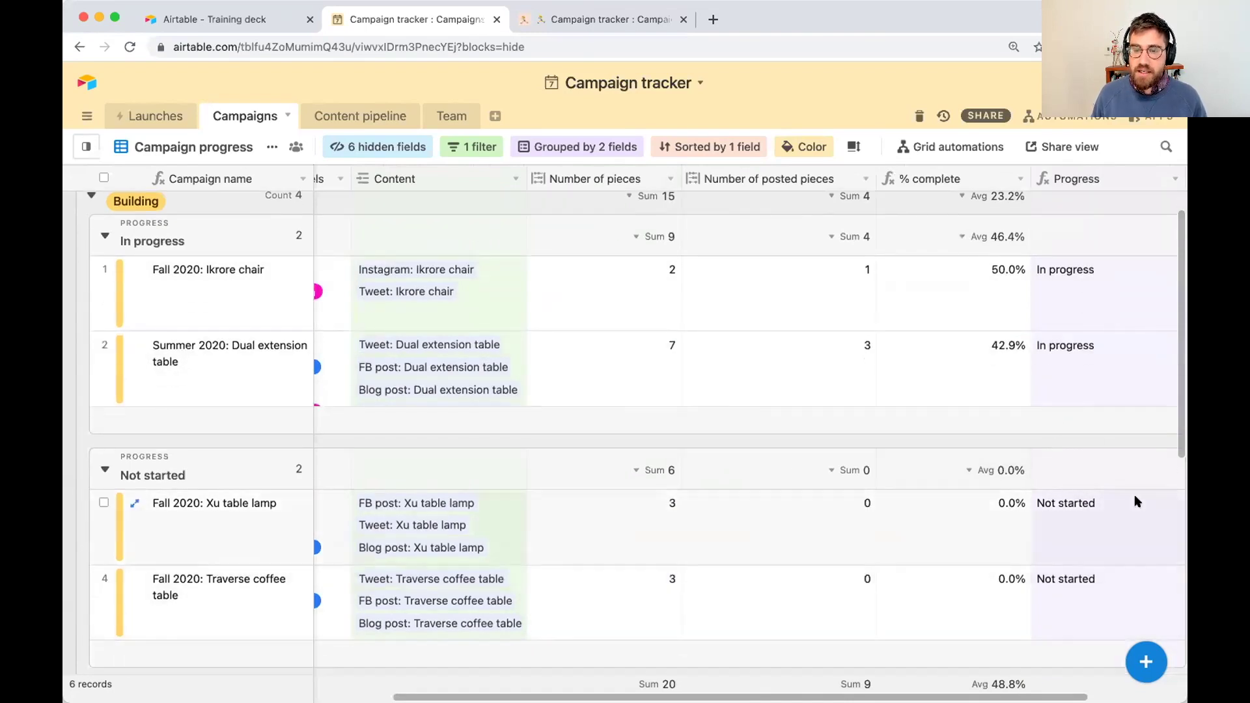
scroll(749, 531, down, 1)
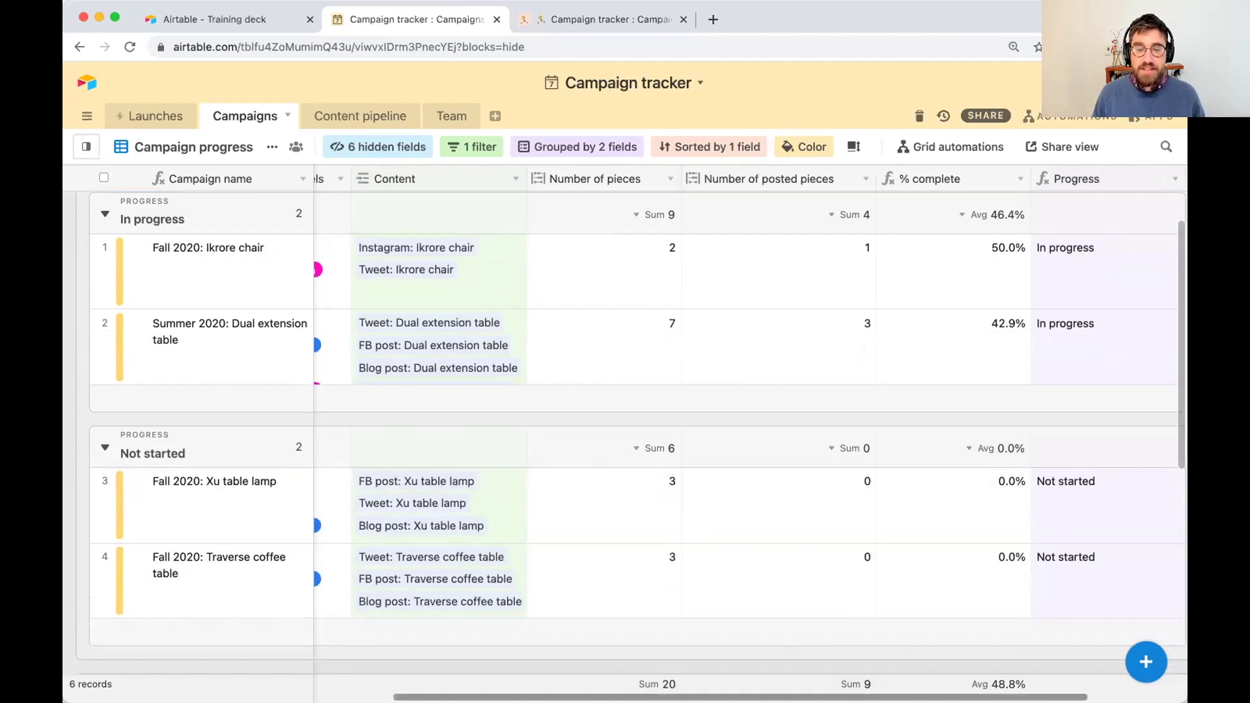
Step: Set the status of the linked content record "Tweet: Xu table lamp" to Posted and close the record
scroll(640, 549, left, 3)
click(605, 498)
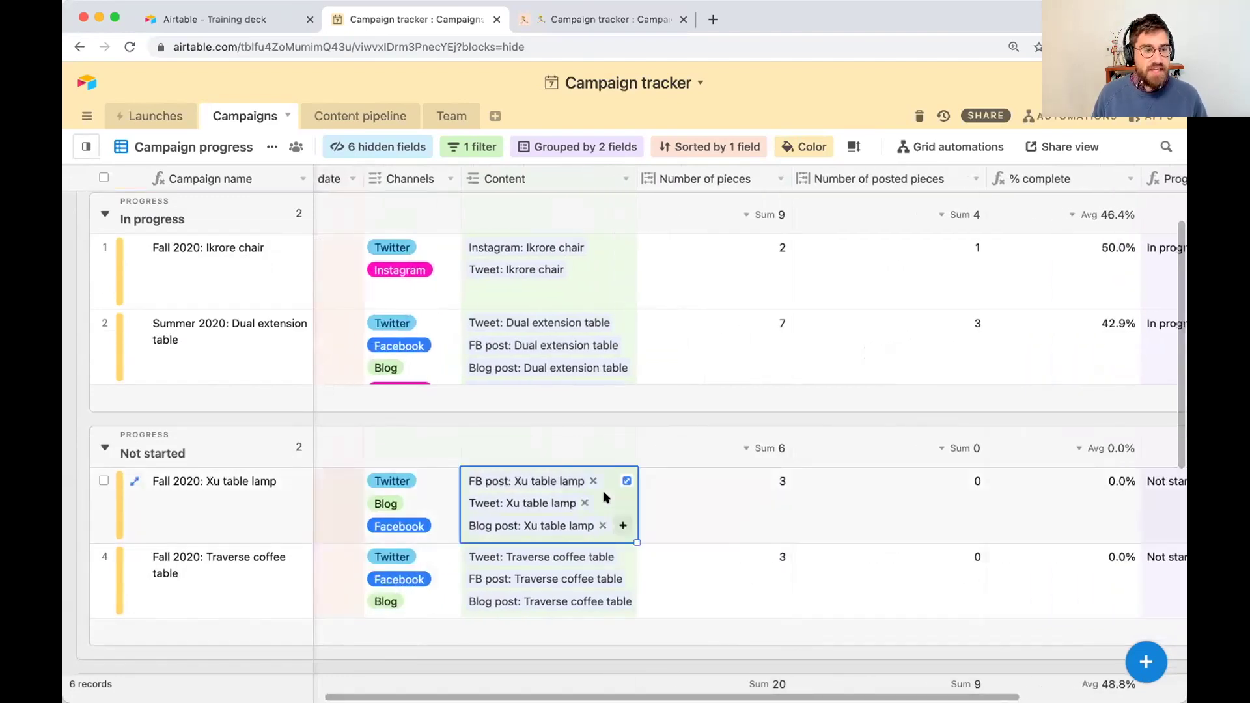
click(546, 504)
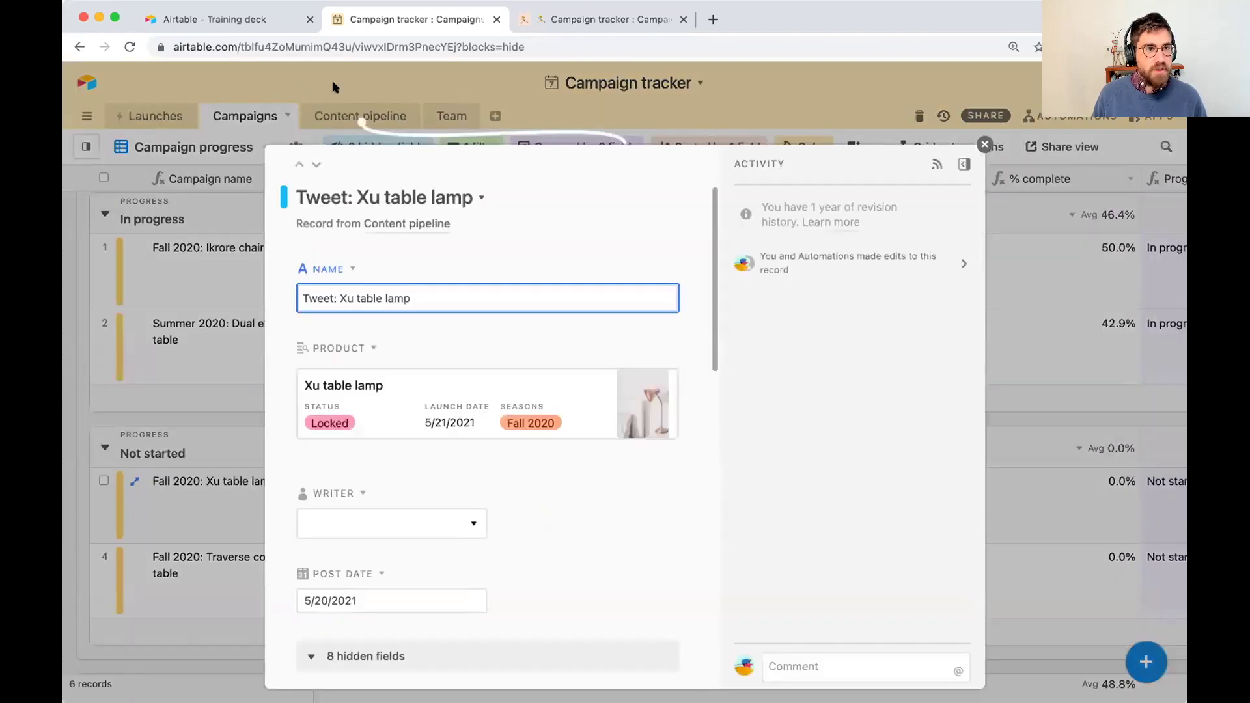
scroll(496, 383, down, 10)
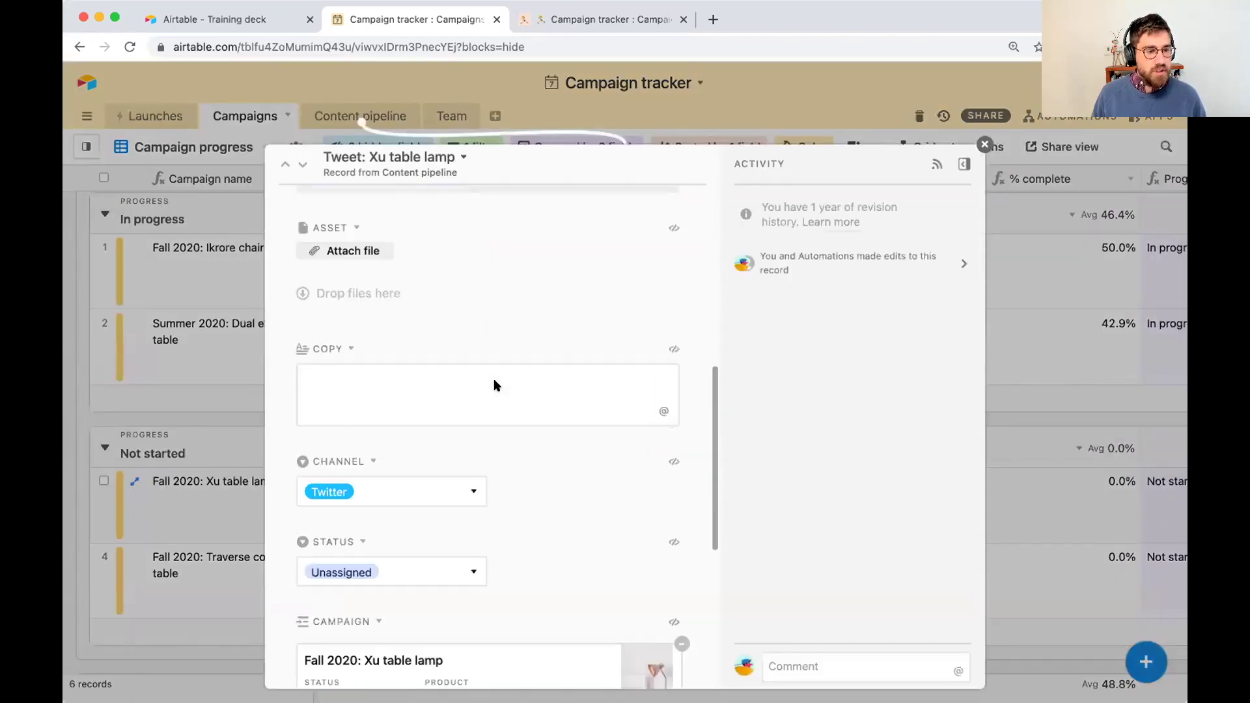
scroll(495, 386, down, 1)
click(420, 551)
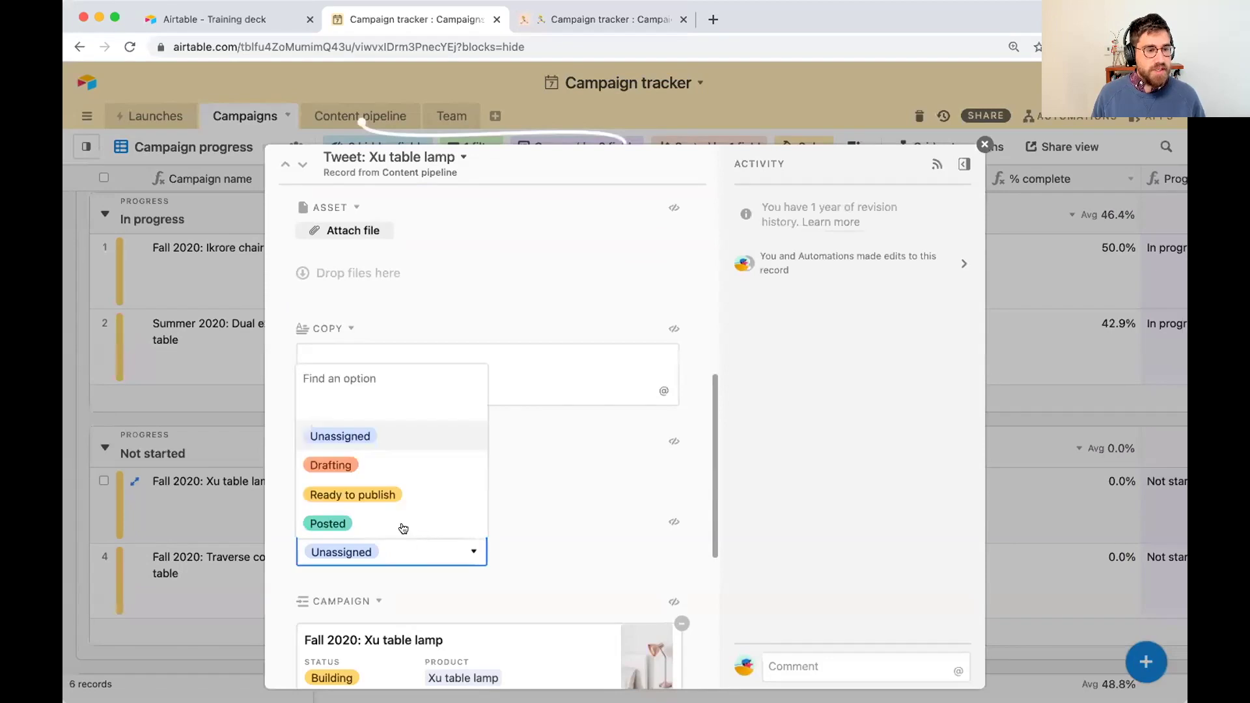
click(402, 521)
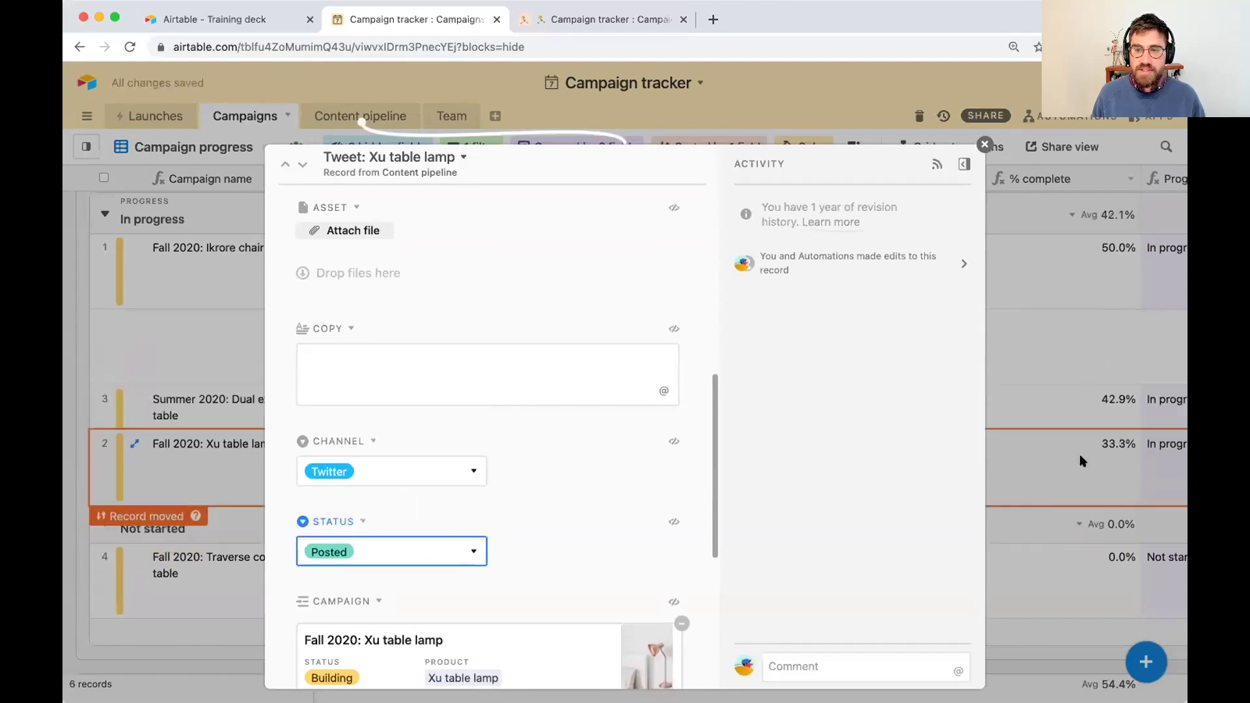
click(1107, 353)
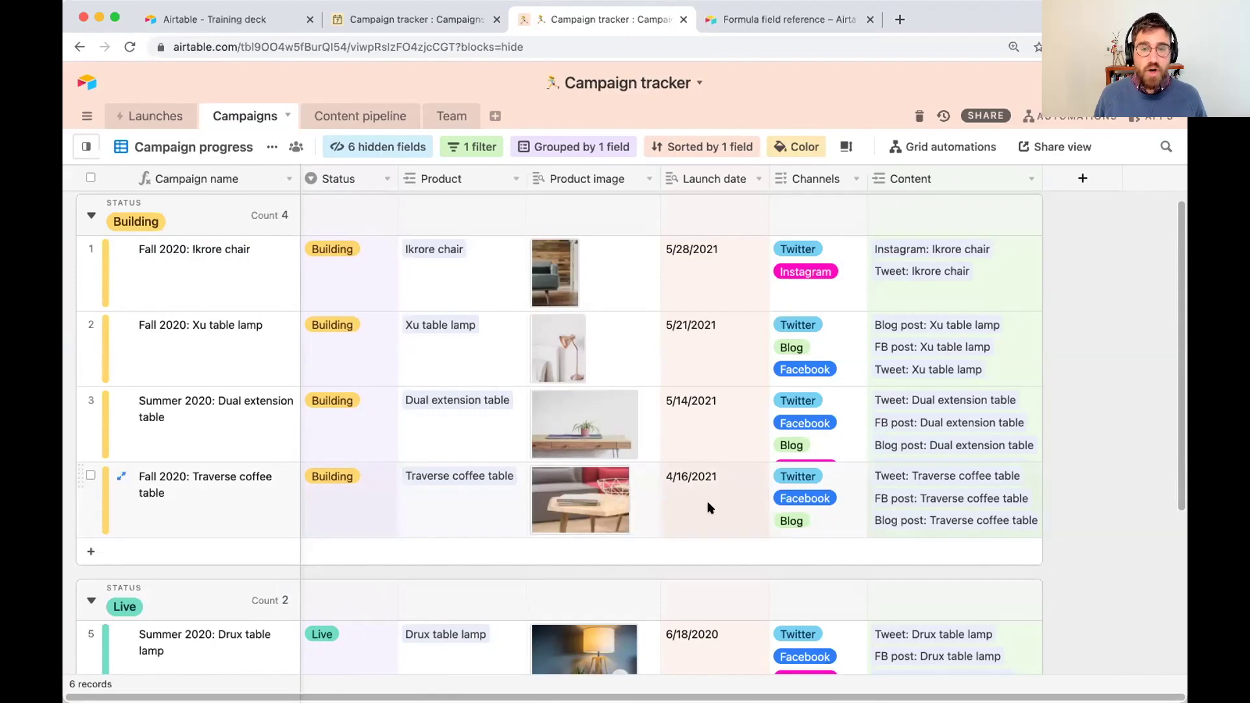
Step: Examine the linked Content records of the Ikrore chair, Xu table lamp and Dual extension table campaigns
click(991, 286)
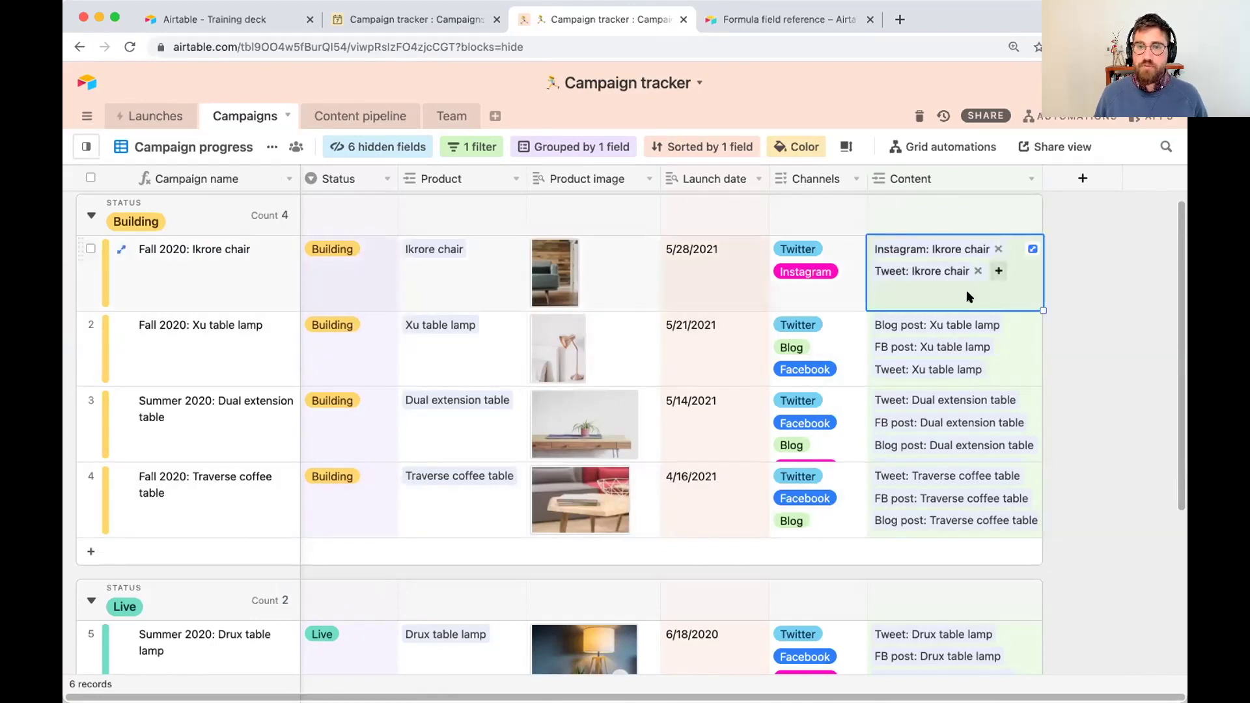
click(1010, 346)
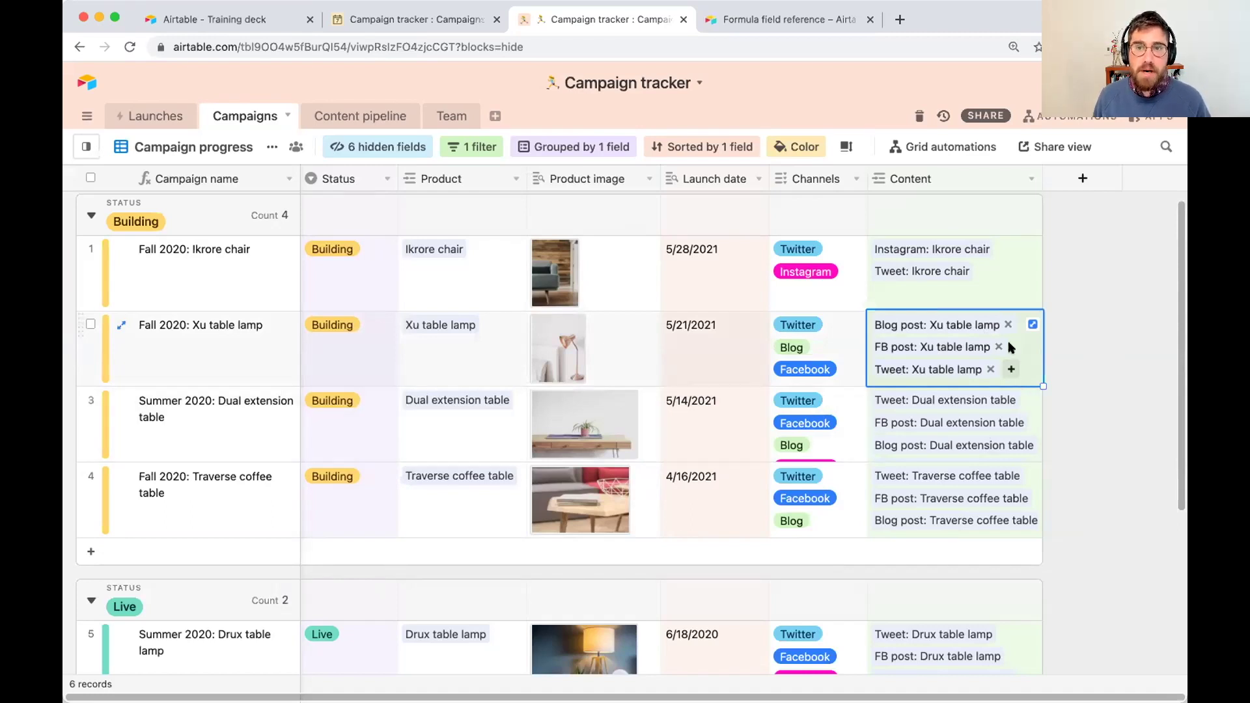
click(995, 286)
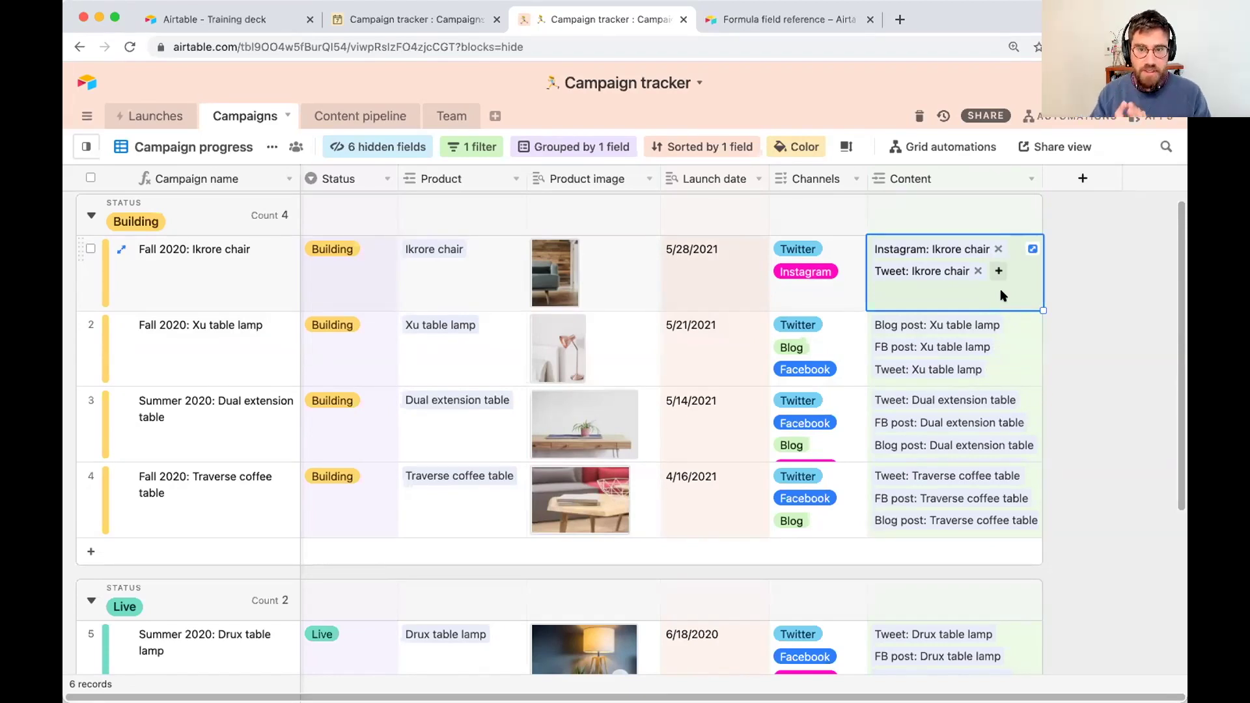
scroll(1001, 295, down, 1)
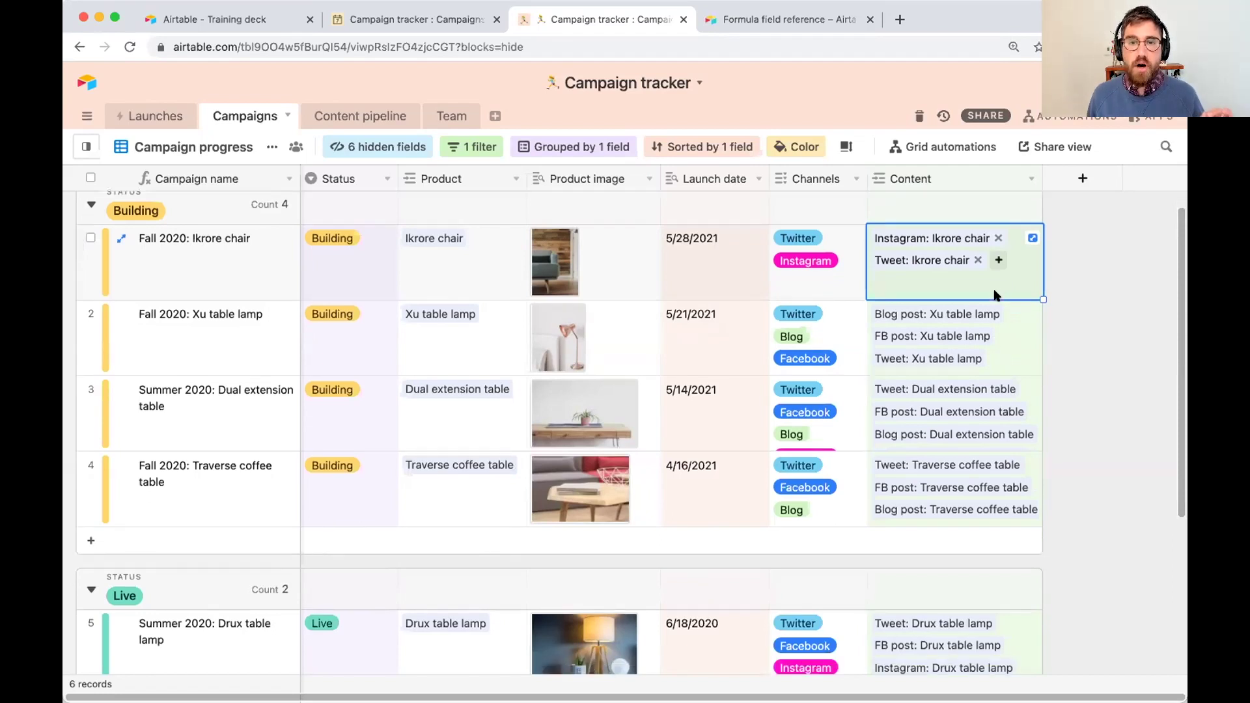
click(1017, 331)
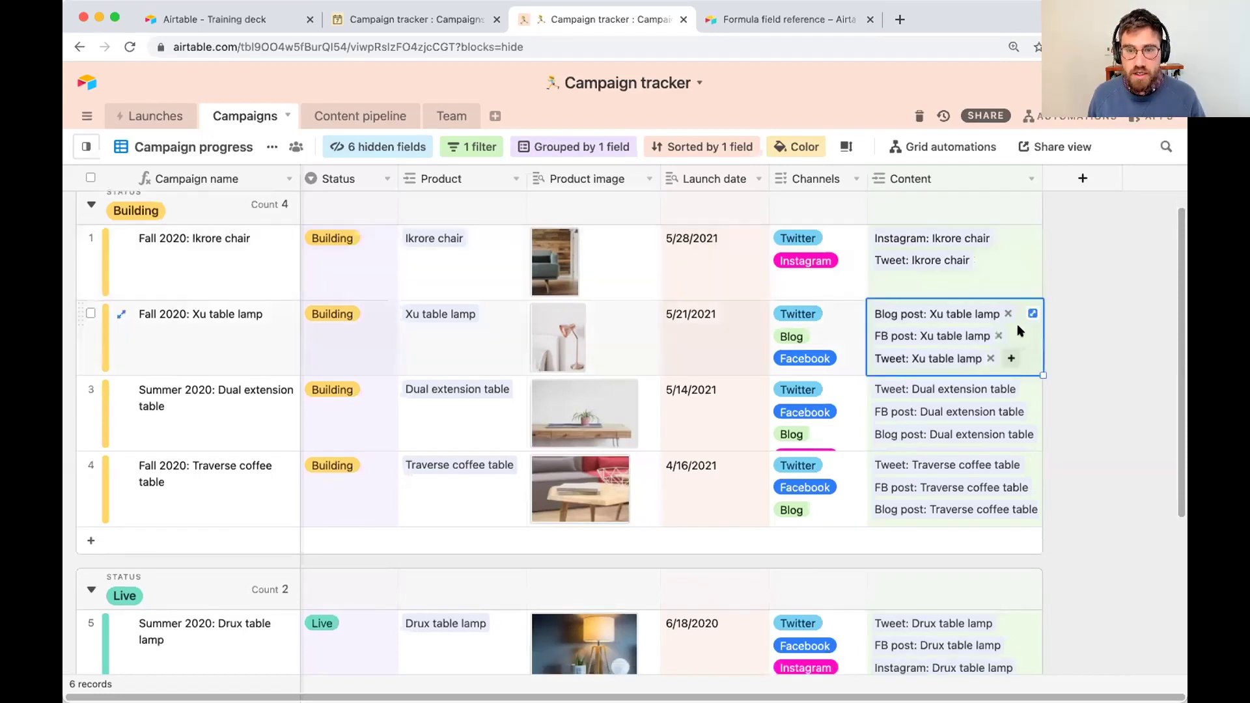
click(992, 281)
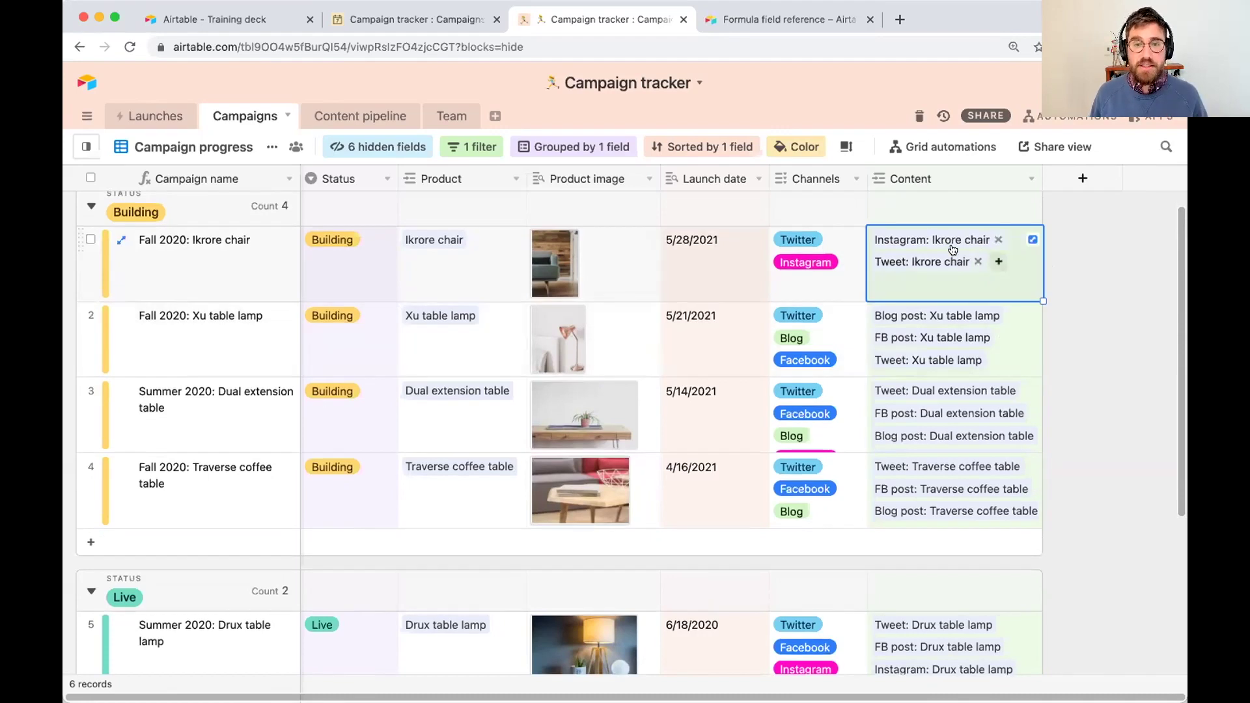
click(1009, 331)
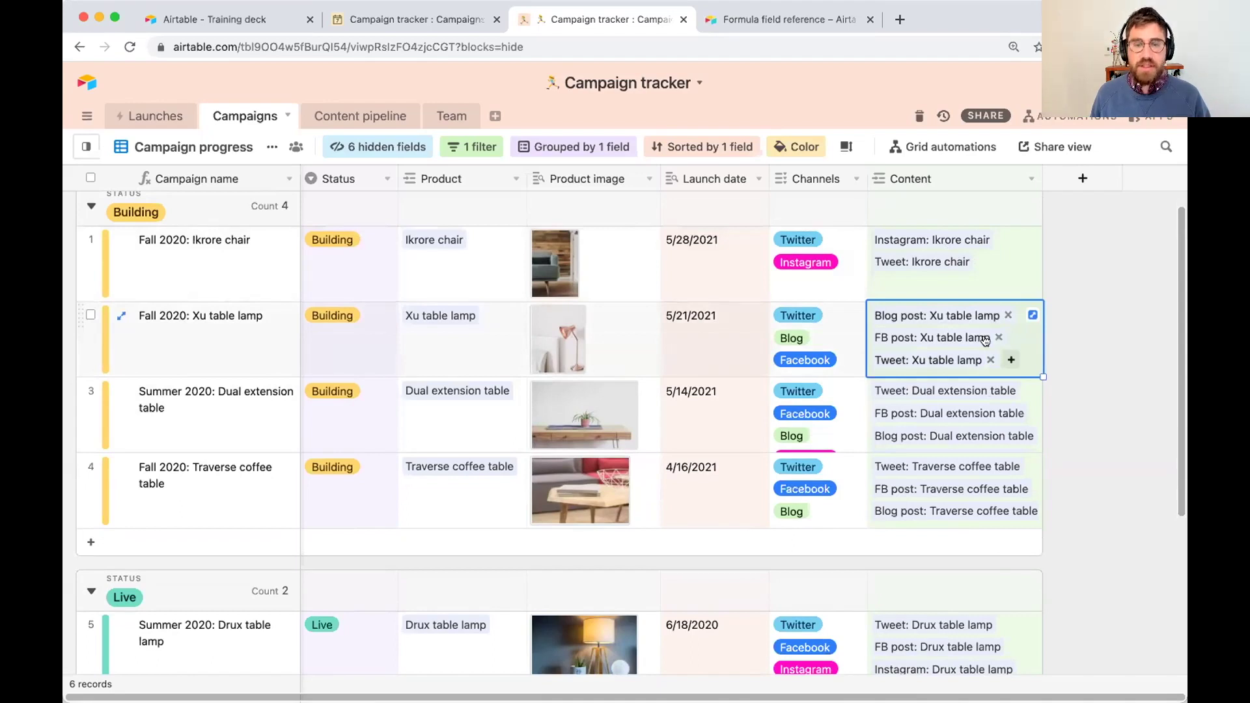
scroll(985, 338, down, 1)
click(1007, 365)
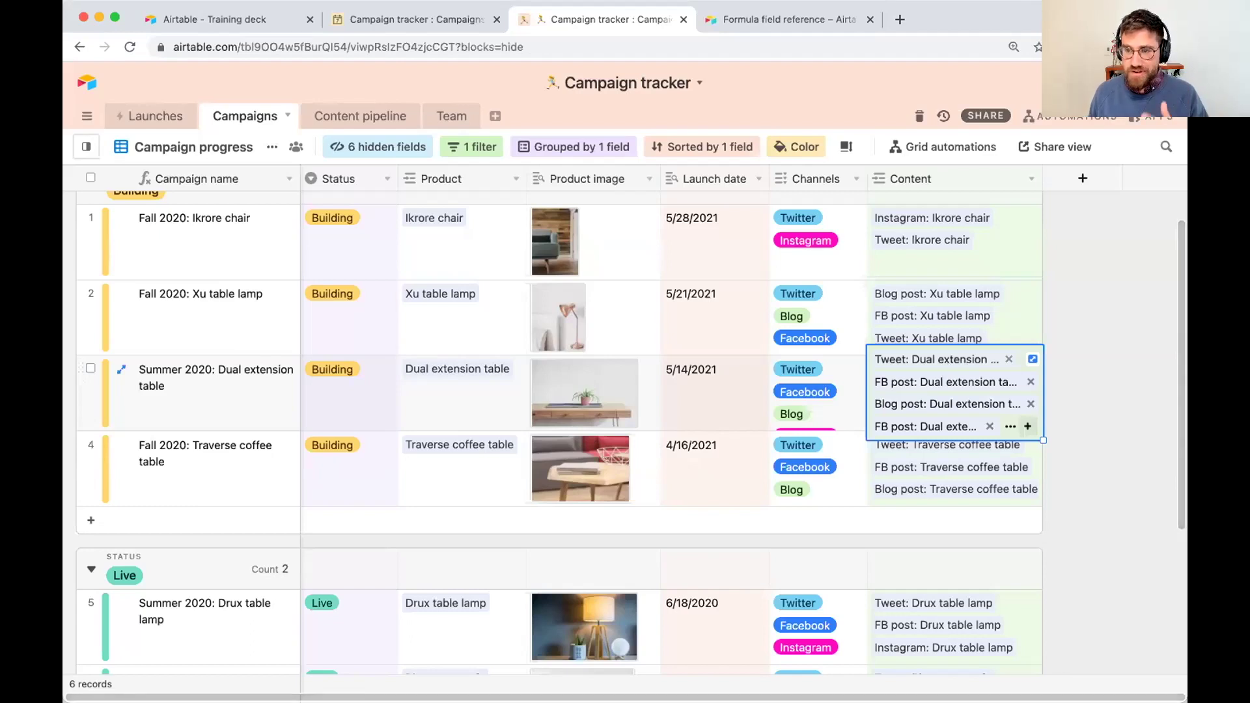
scroll(958, 262, up, 1)
scroll(958, 262, up, 1)
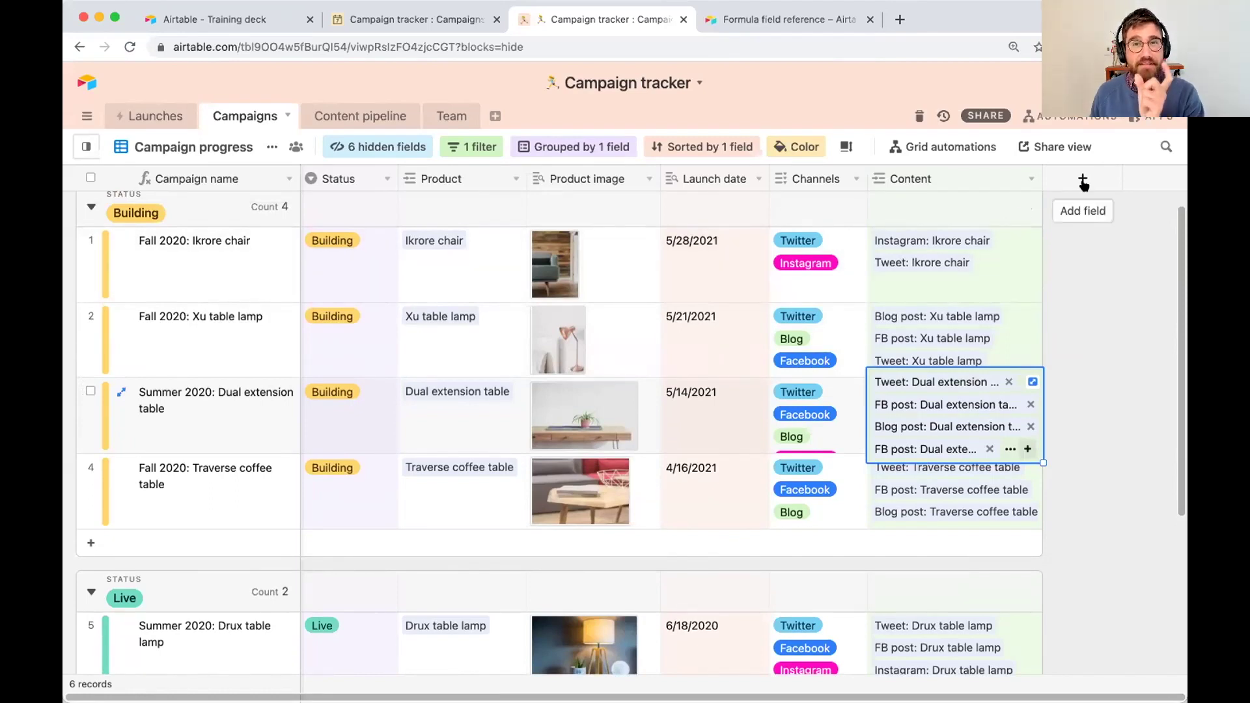
Step: Add a Count field named "Number of pieces of content" that counts the records linked in the Content field
click(1083, 182)
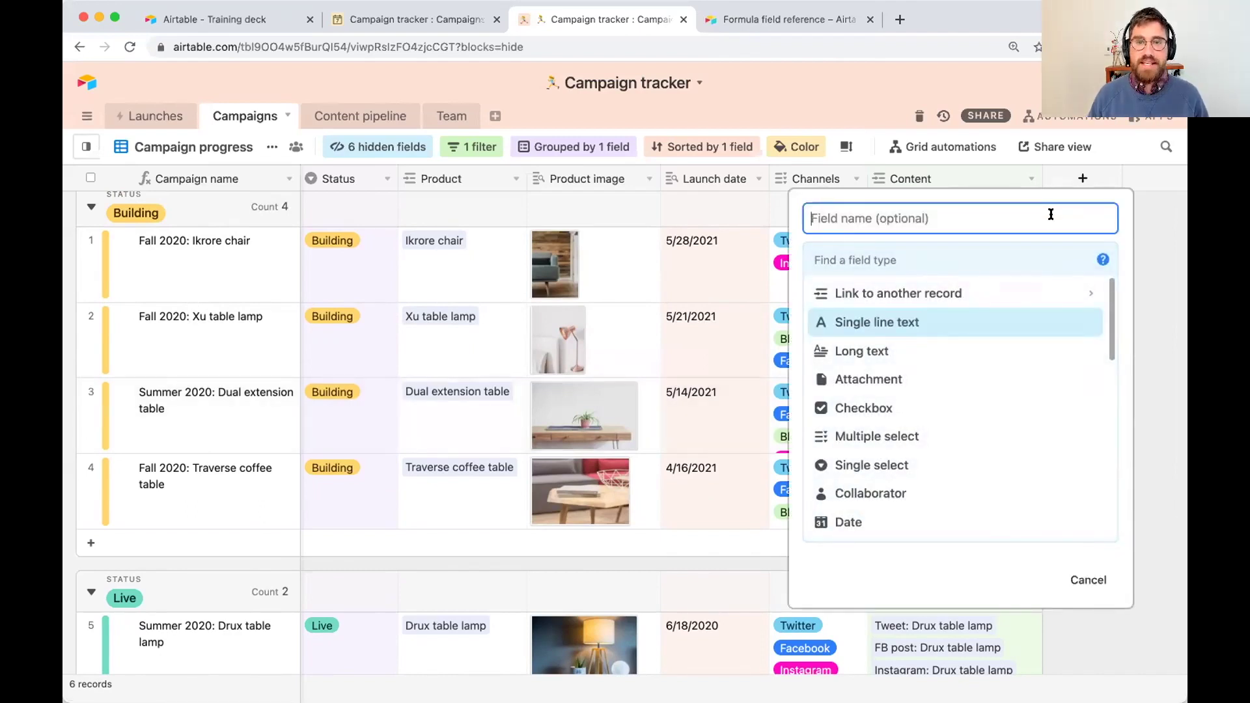
text(N)
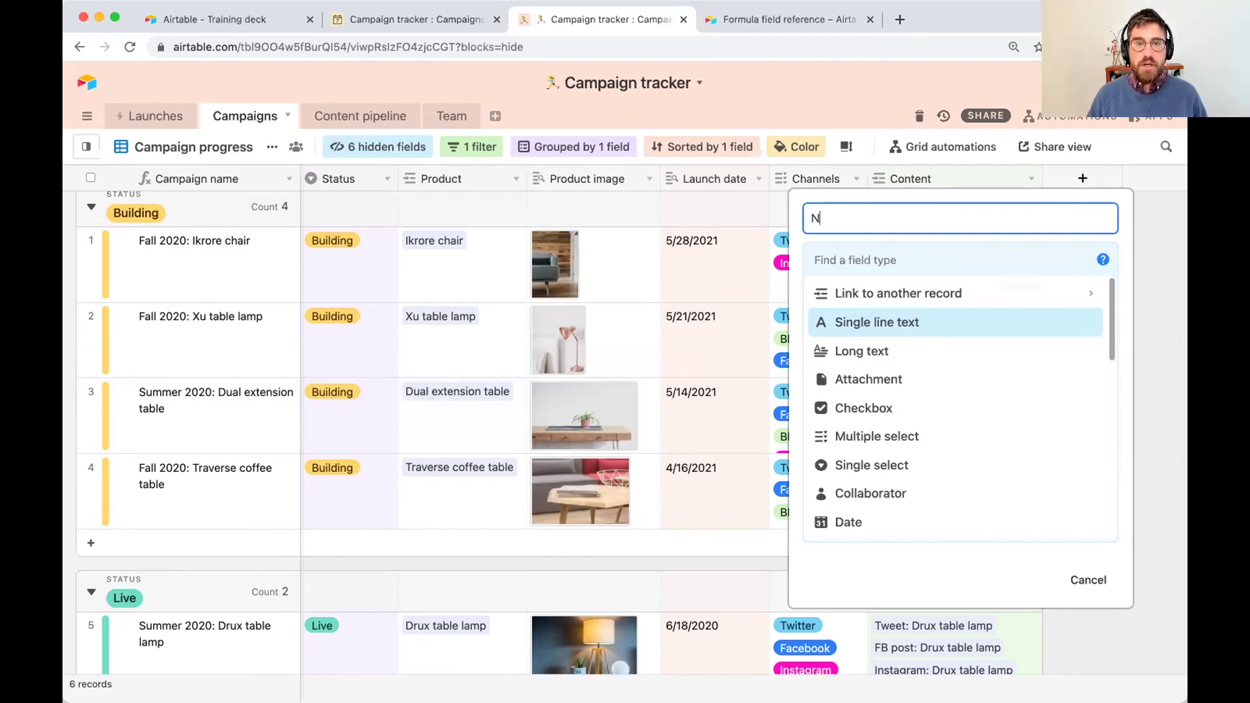
text(umber of piece)
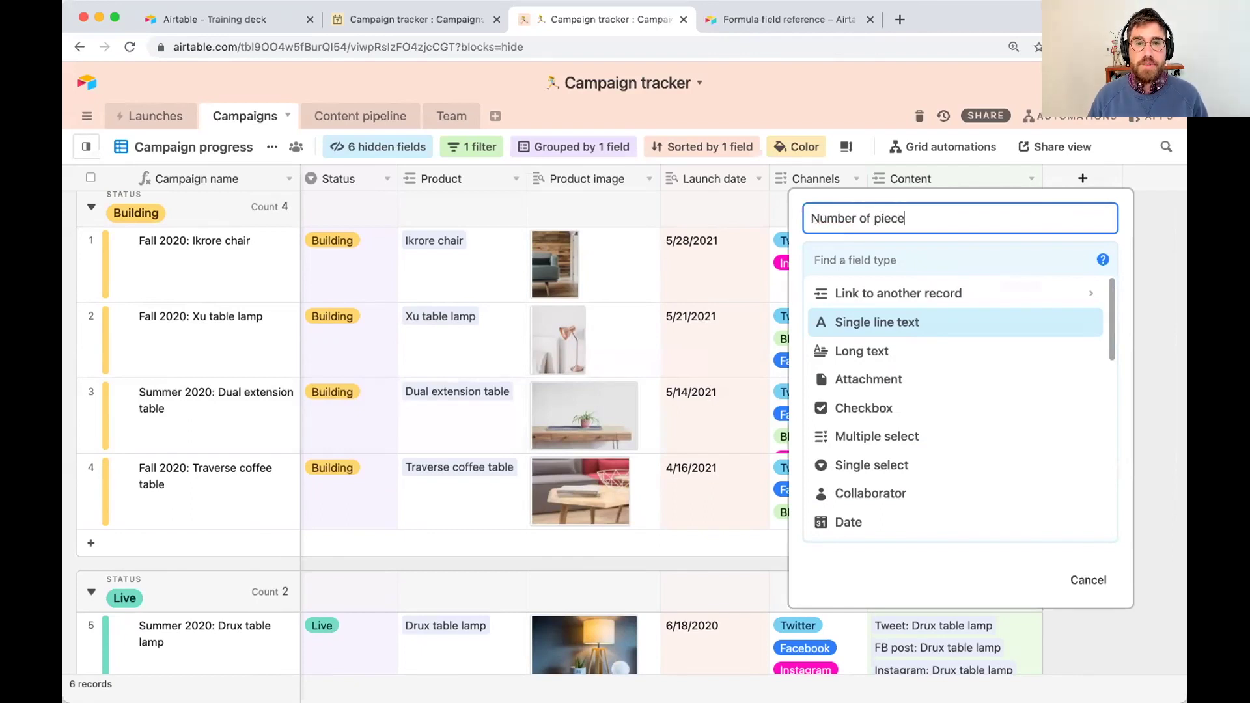
text(s of content)
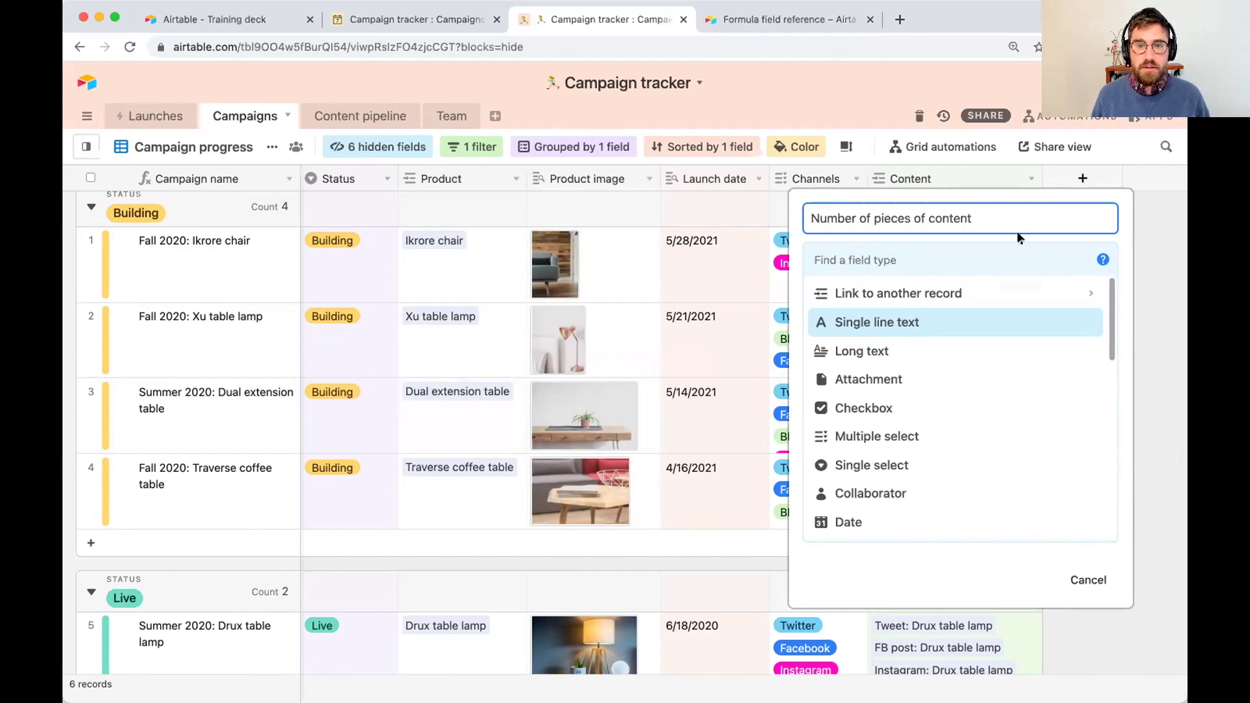
scroll(901, 362, down, 3)
scroll(909, 380, down, 5)
scroll(910, 380, down, 2)
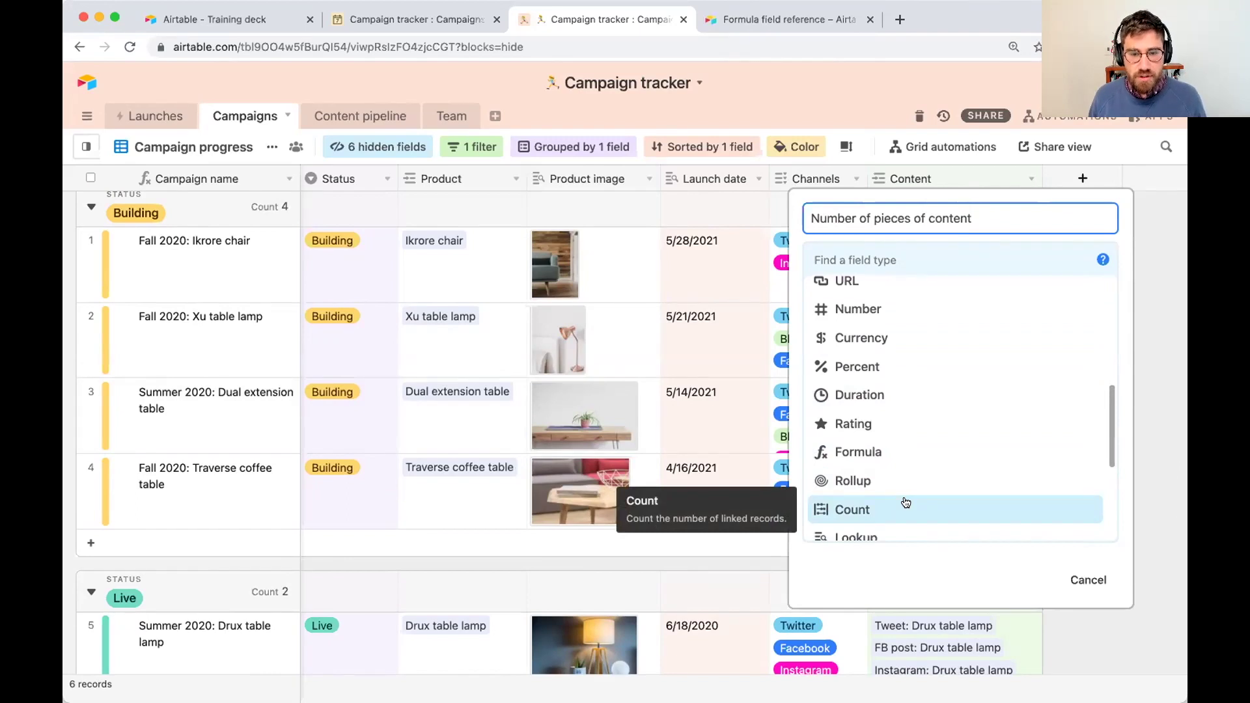
click(905, 502)
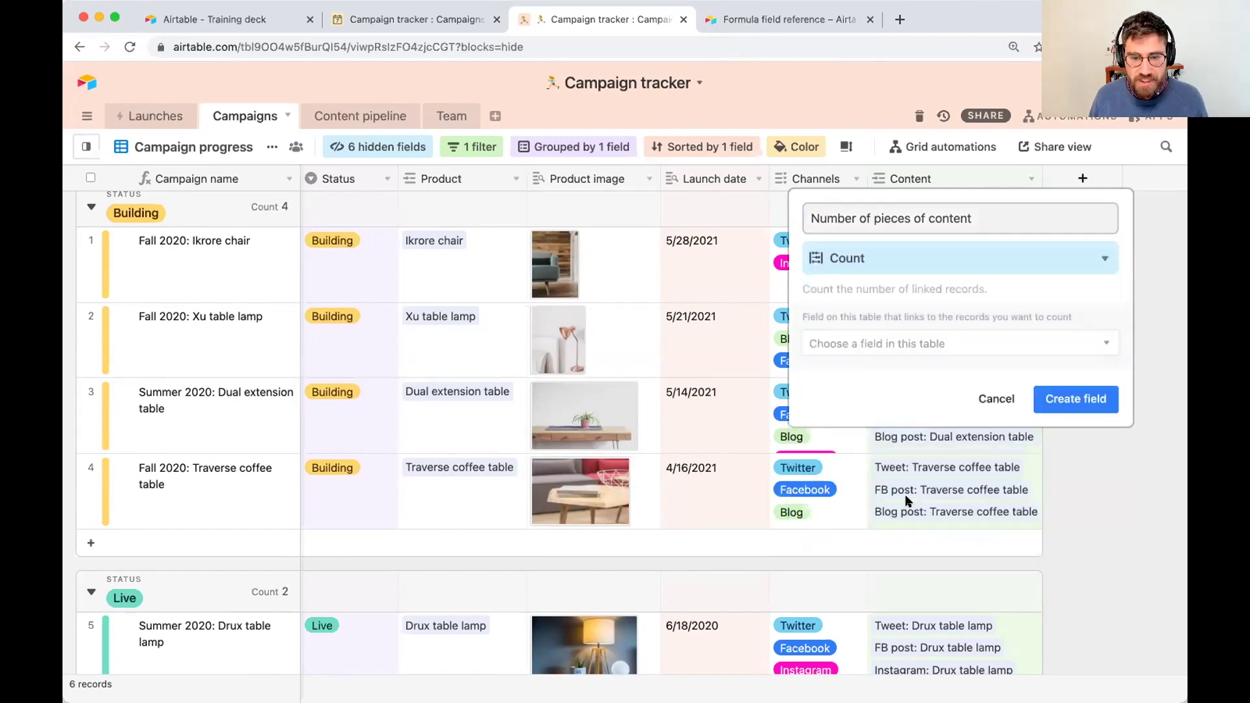
click(922, 351)
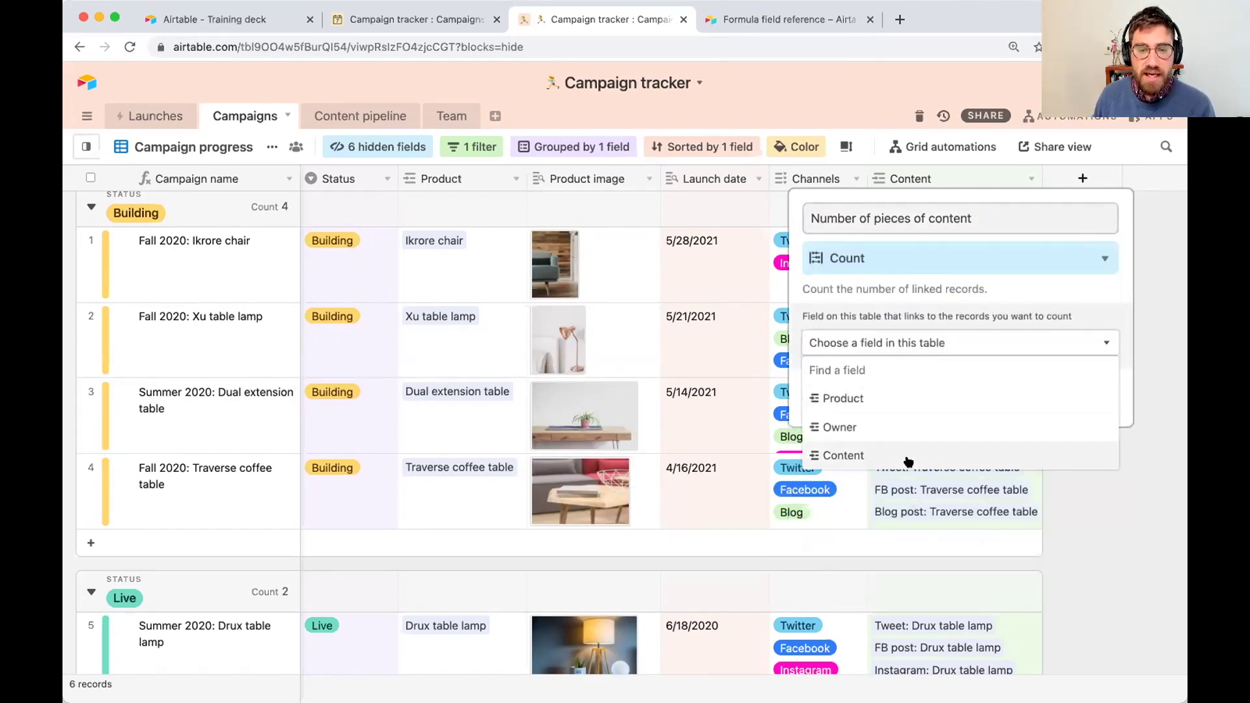
click(837, 455)
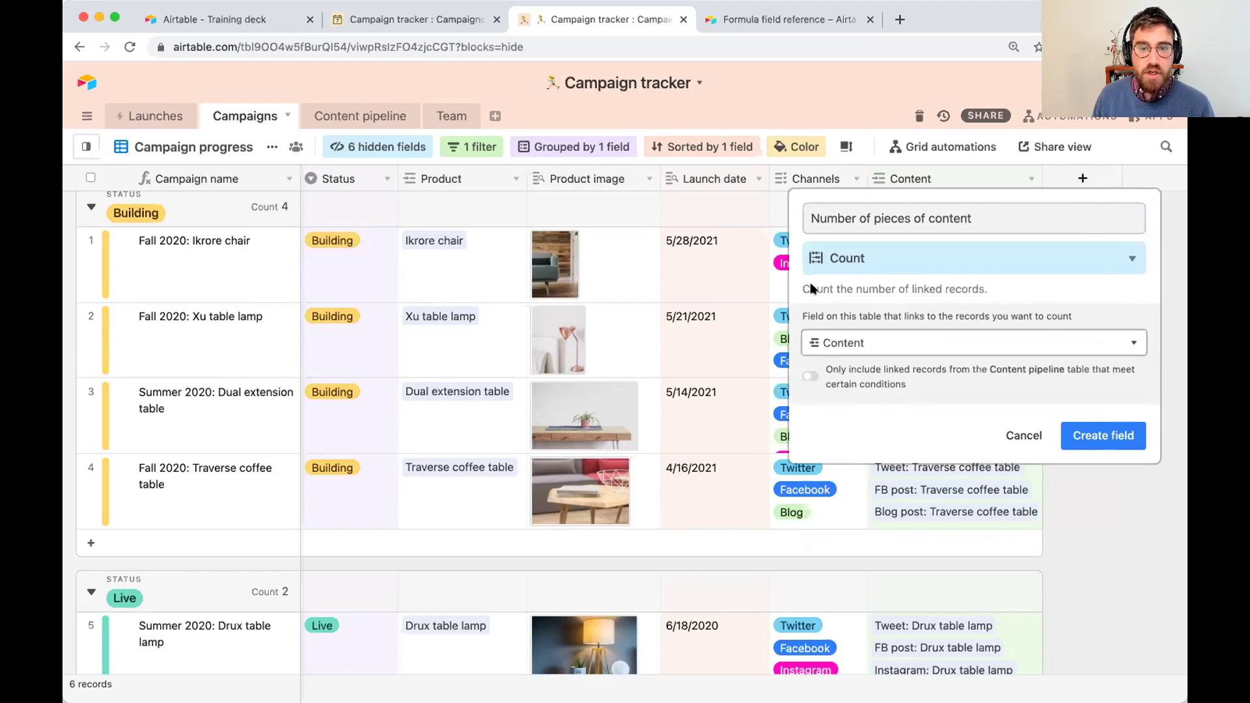
click(1115, 435)
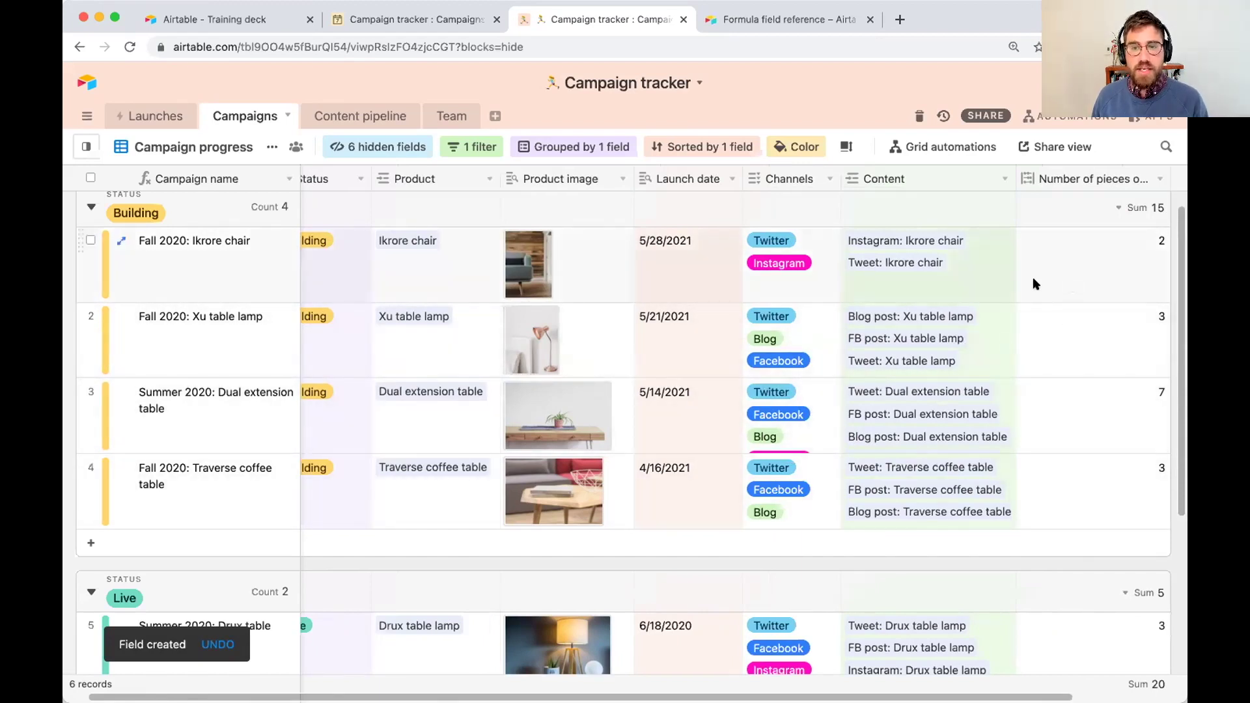
Step: Check the new count against the linked Content records of each of the four Building campaigns
click(965, 258)
click(991, 337)
click(1008, 407)
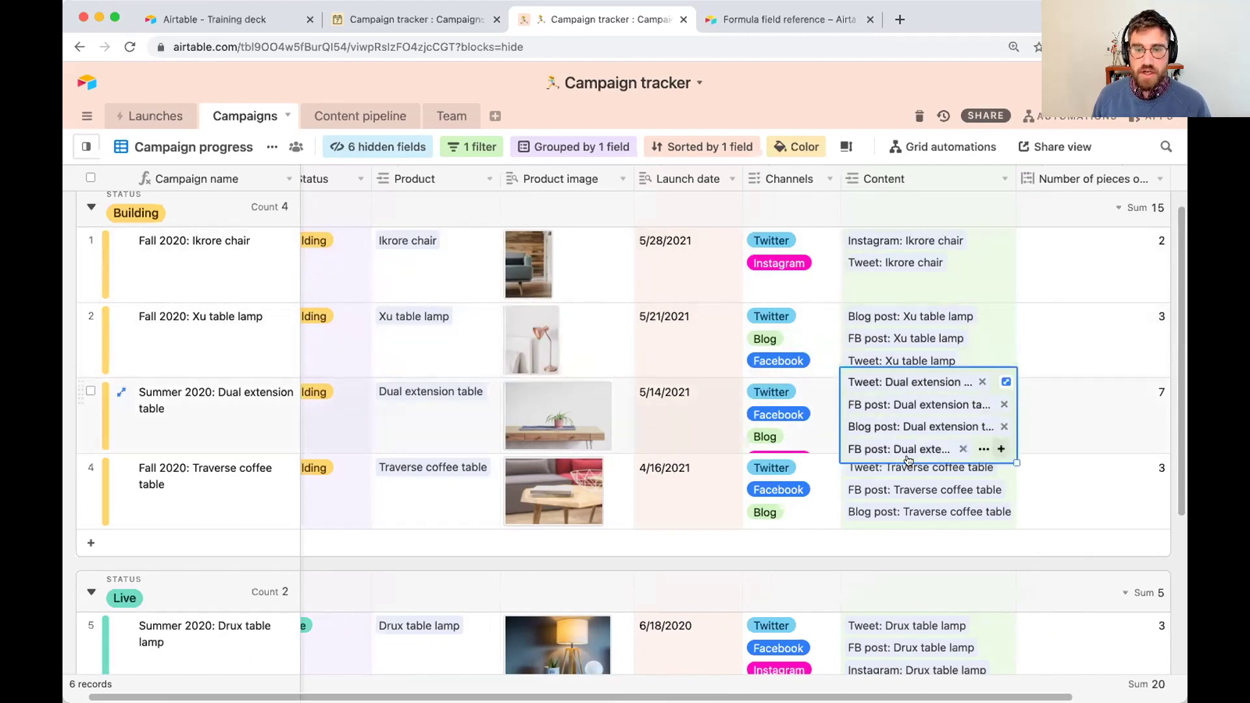
click(1004, 478)
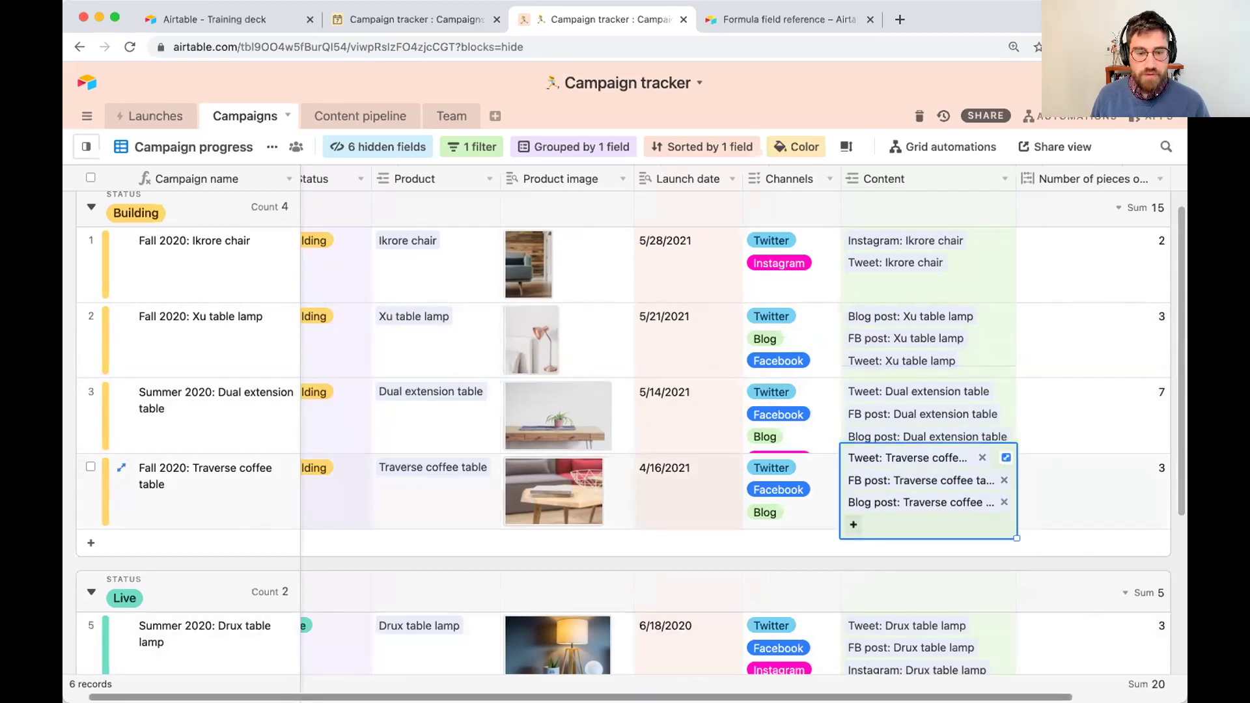
click(960, 280)
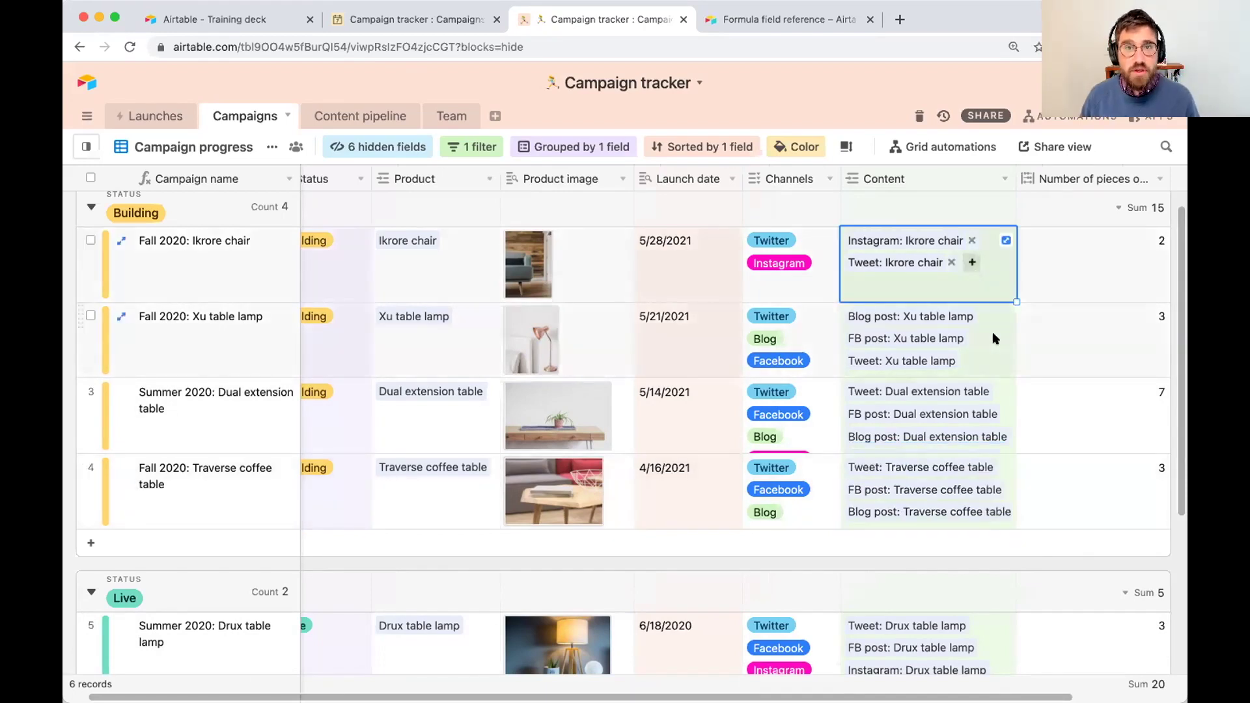
Step: Look through the Posted stack in the Content pipeline table and return to the Campaigns table
click(372, 116)
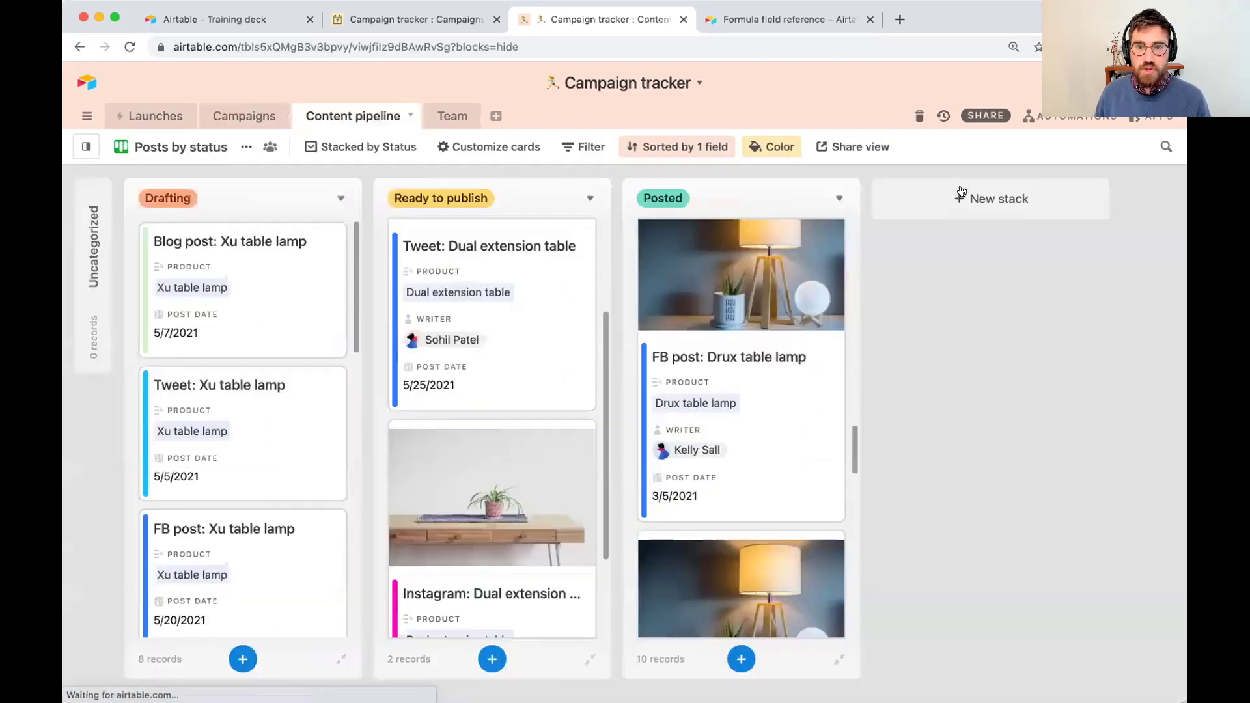
drag(854, 433, 698, 223)
click(245, 116)
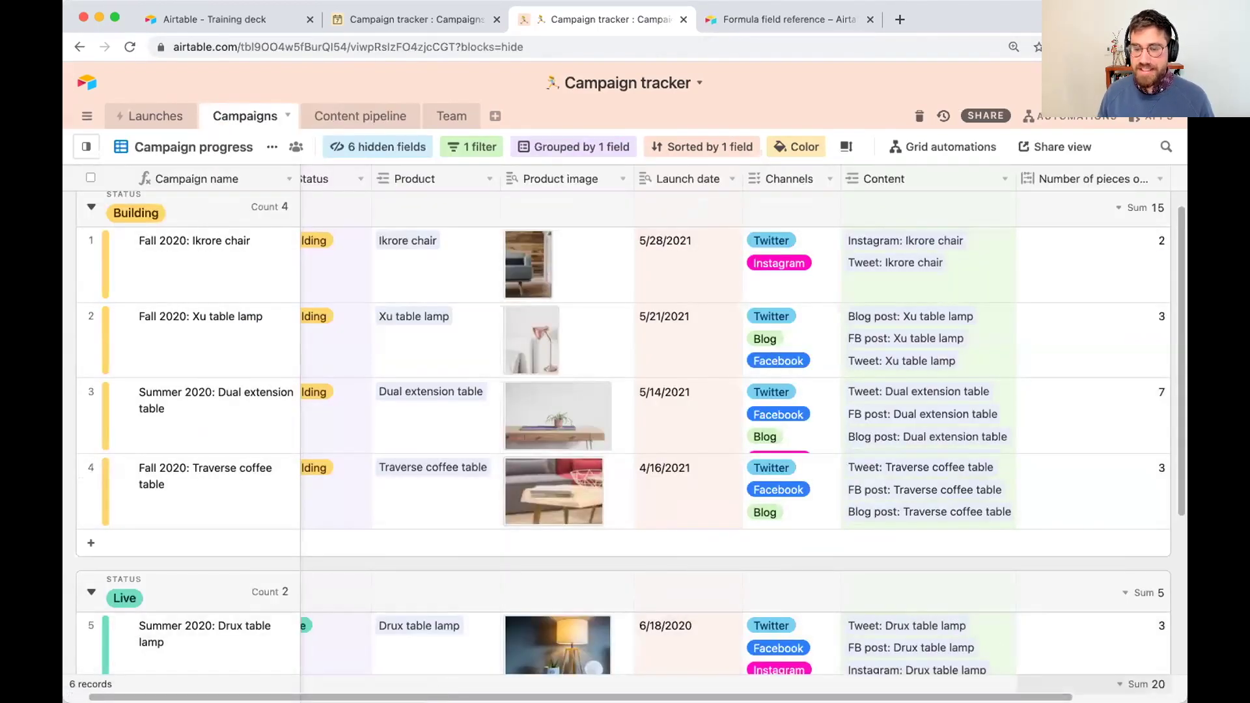
Step: Set up a new Count field named "Posted pieces" that counts the records linked in the Content field
scroll(869, 326, right, 3)
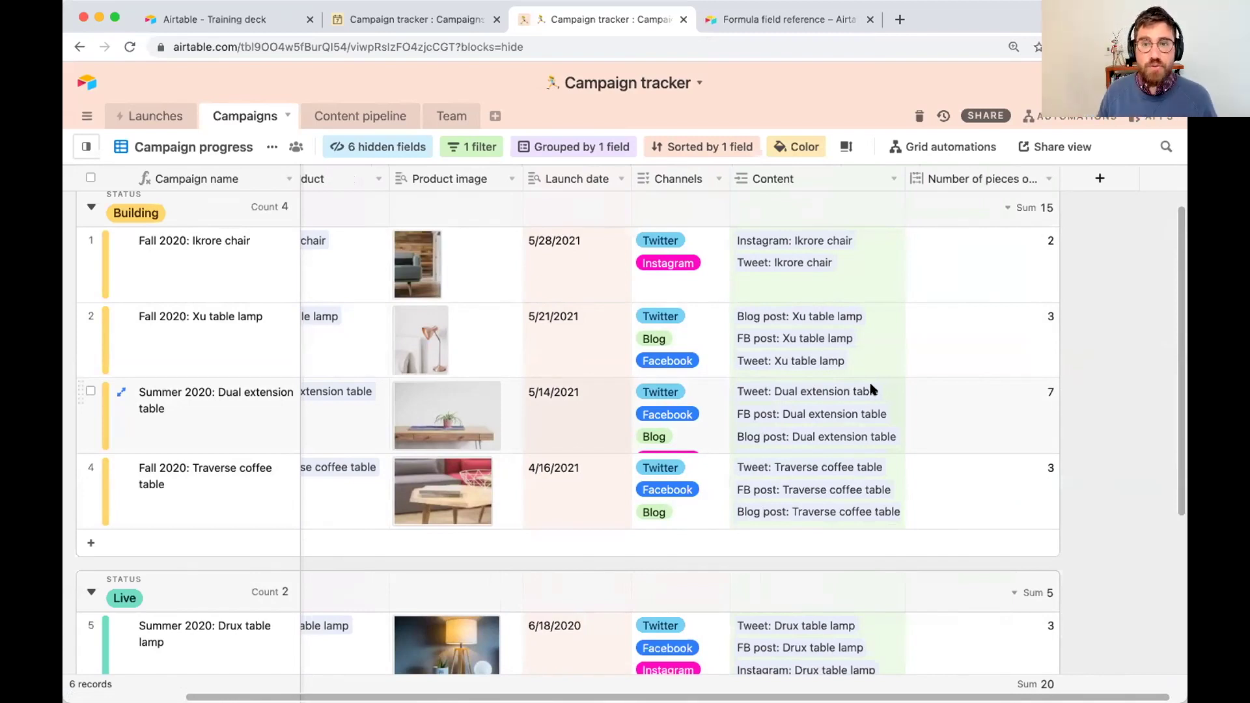
click(1101, 180)
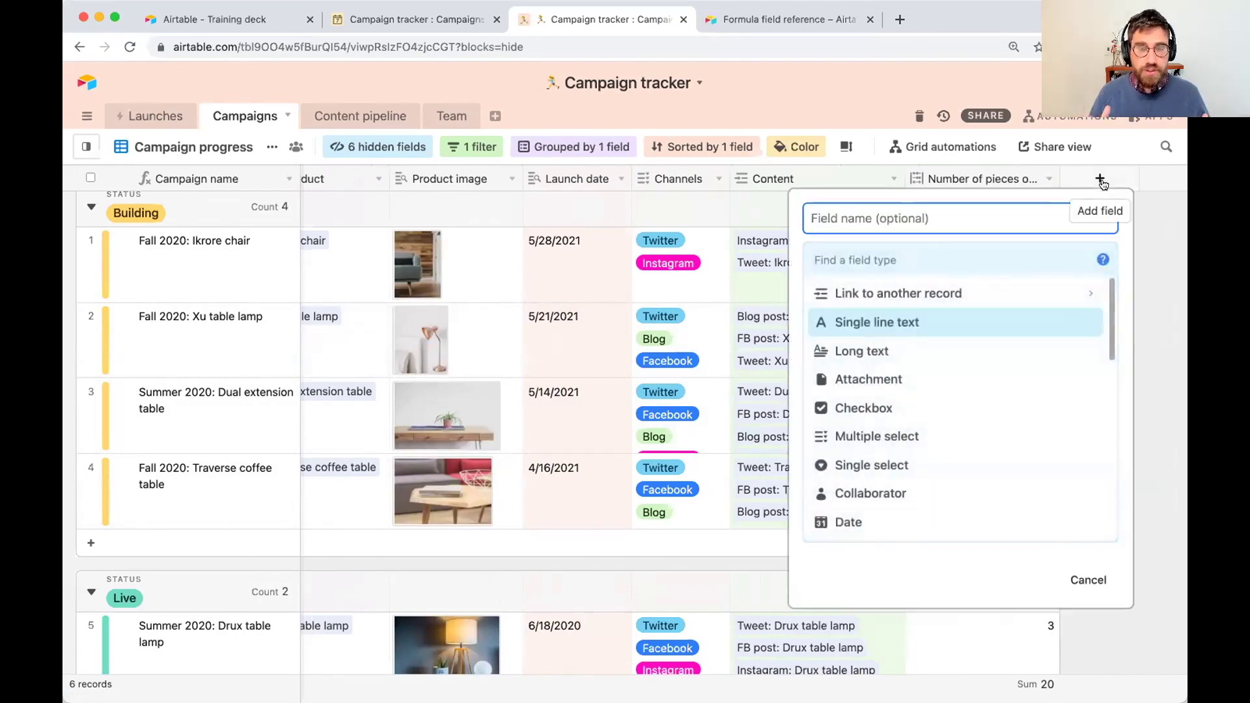
text(P)
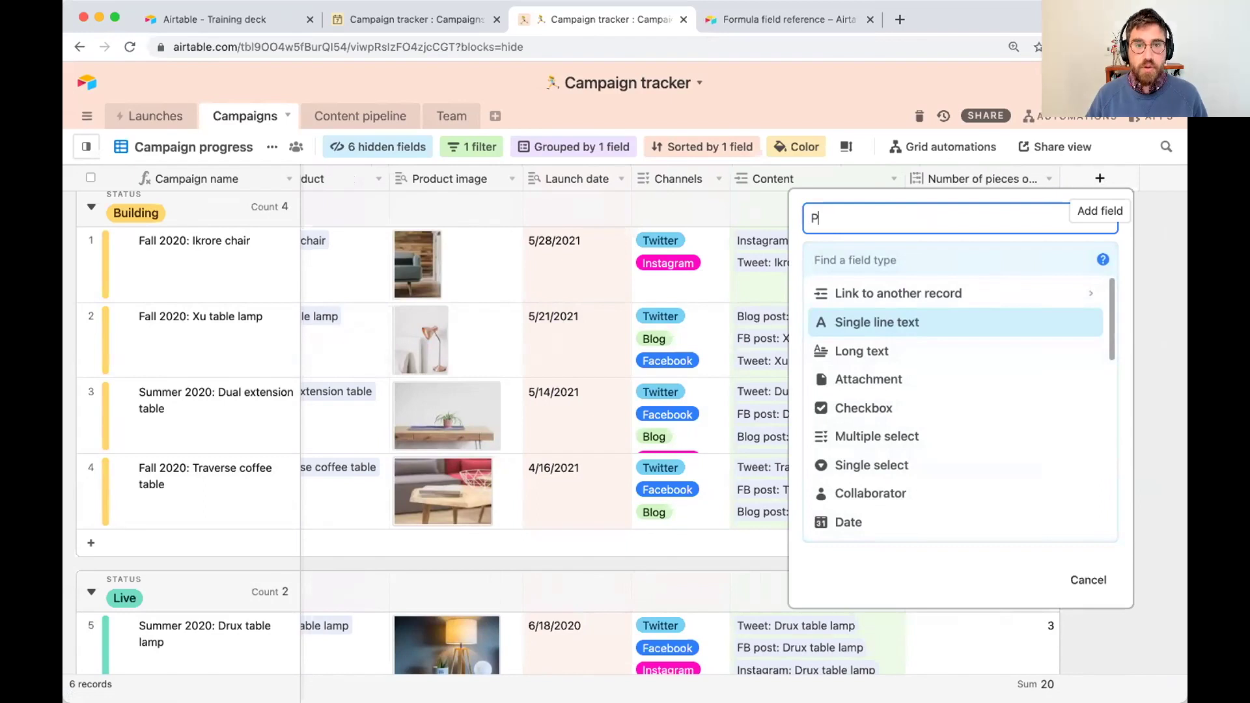
text(osted pieces)
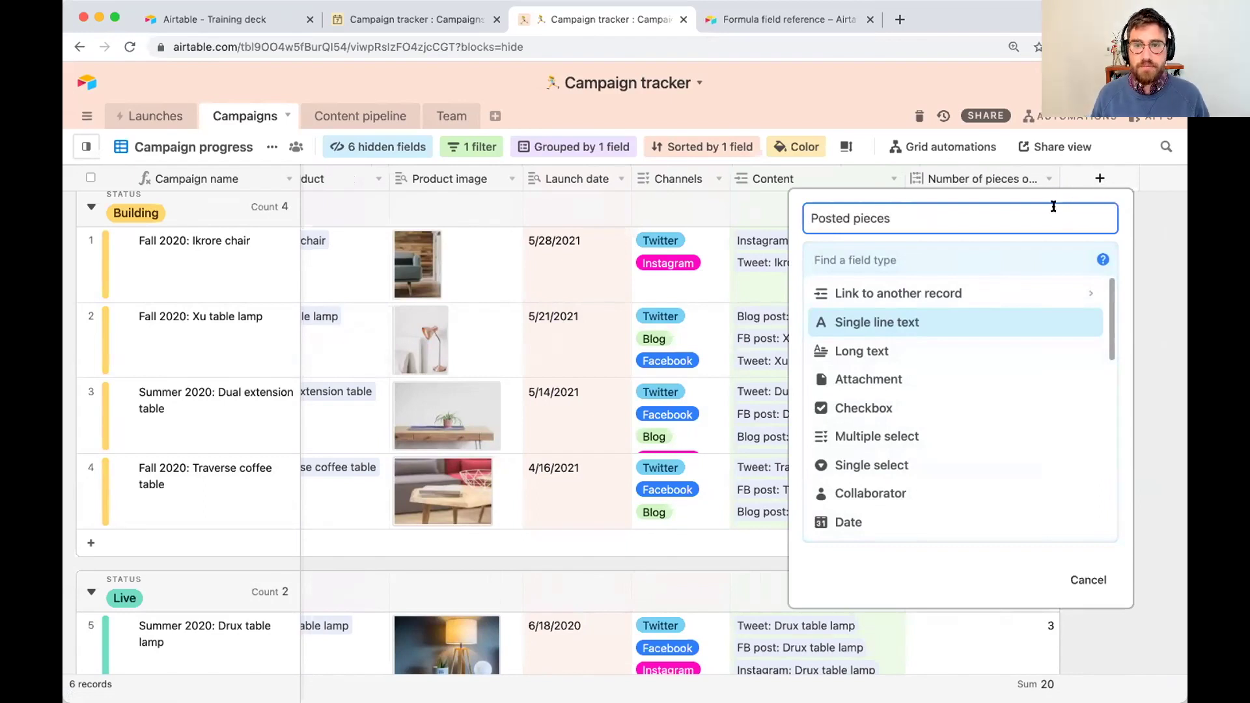
click(1003, 257)
text(c)
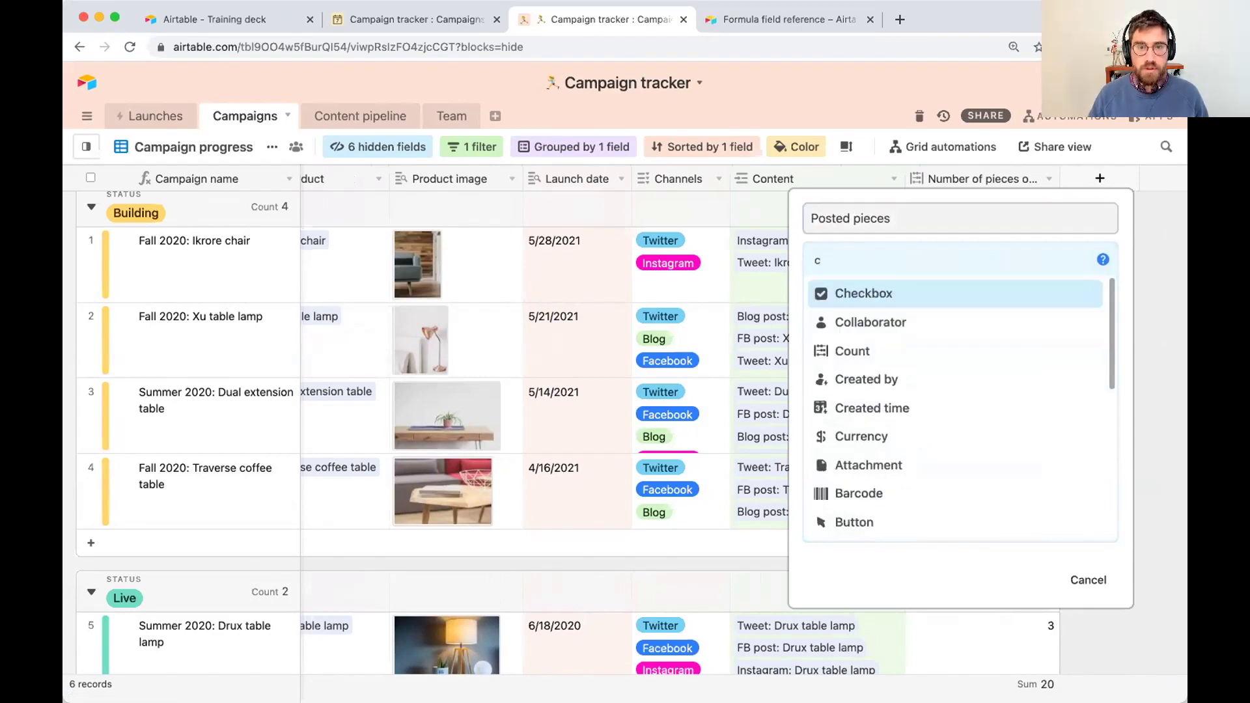
text(ount)
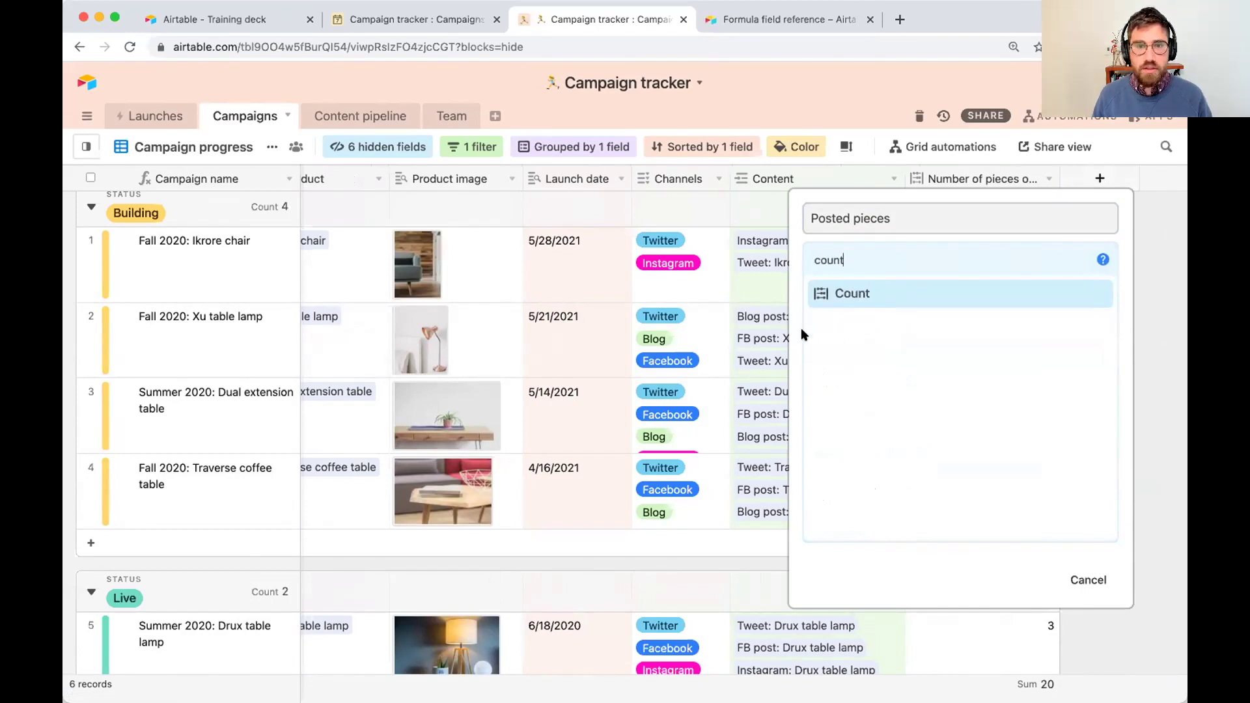
click(861, 294)
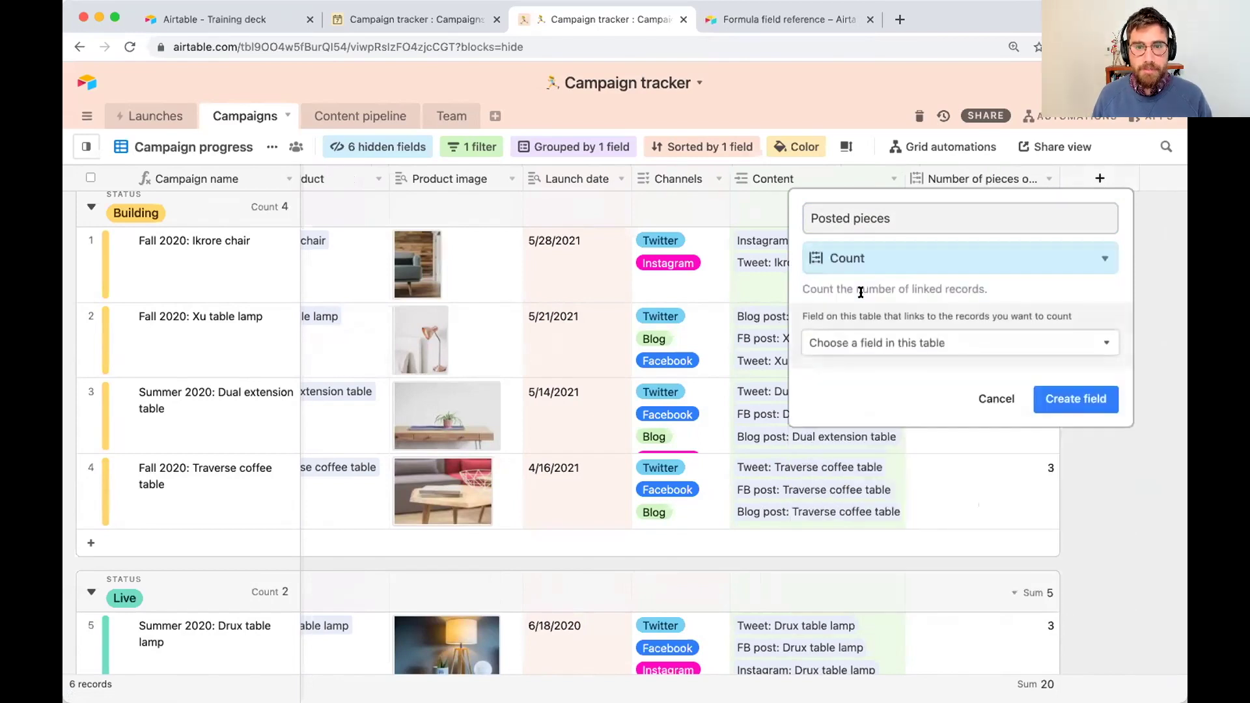
click(903, 340)
click(890, 454)
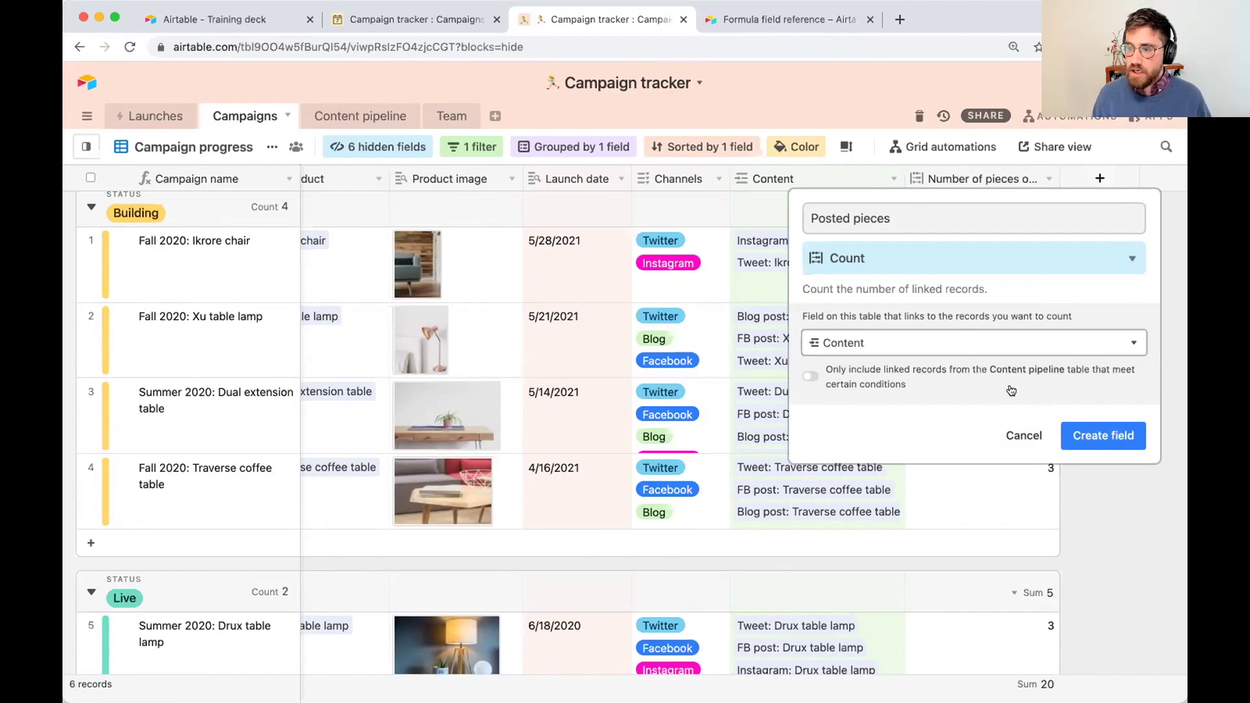
Step: Restrict the count to linked records where Status is Posted and create the field
click(877, 377)
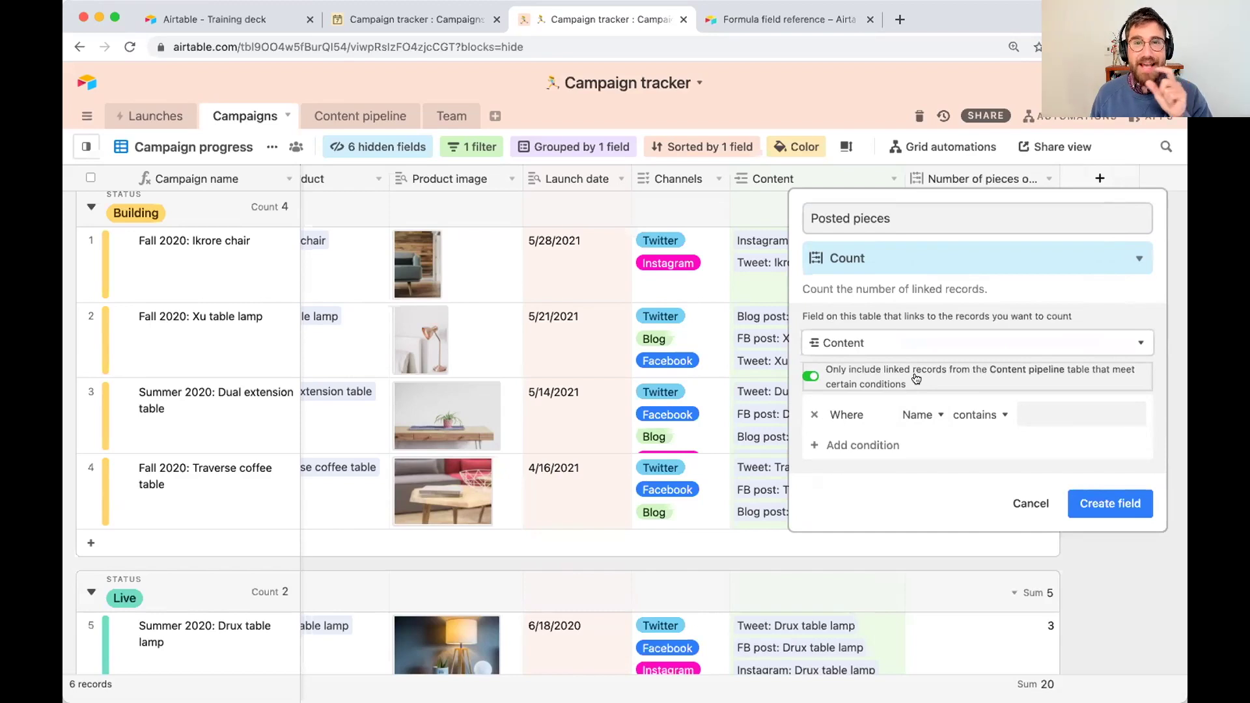
click(920, 414)
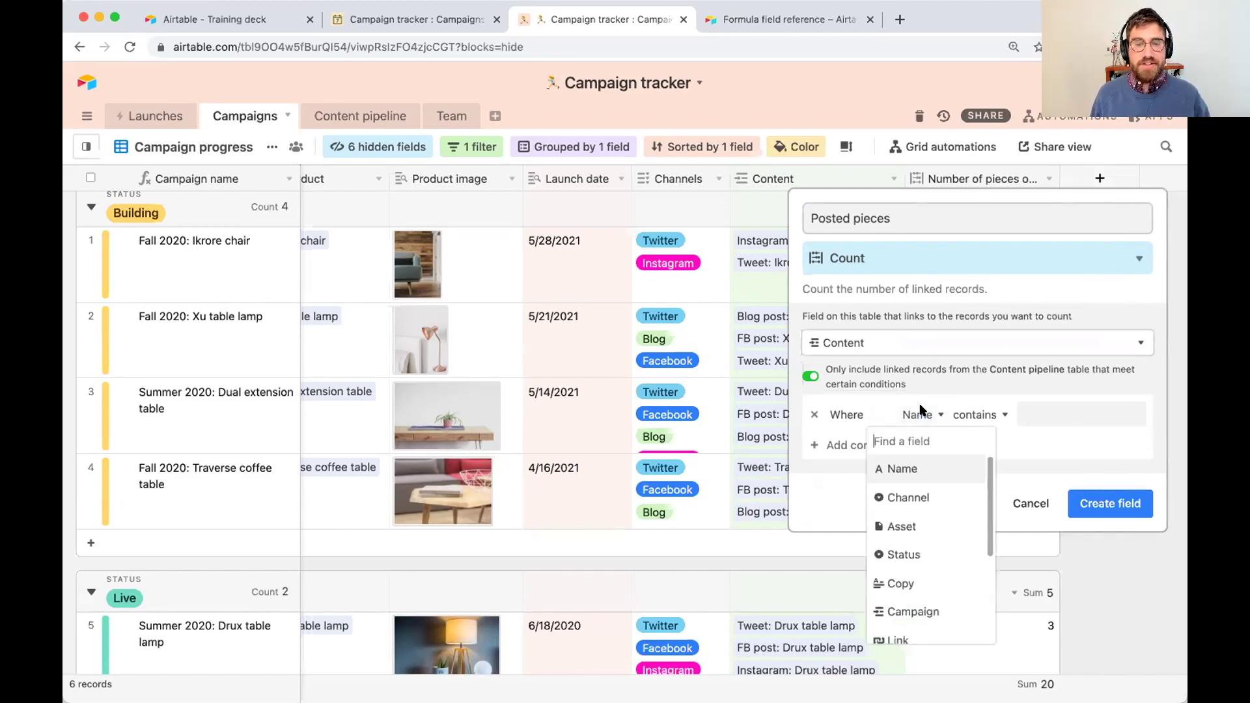
click(934, 552)
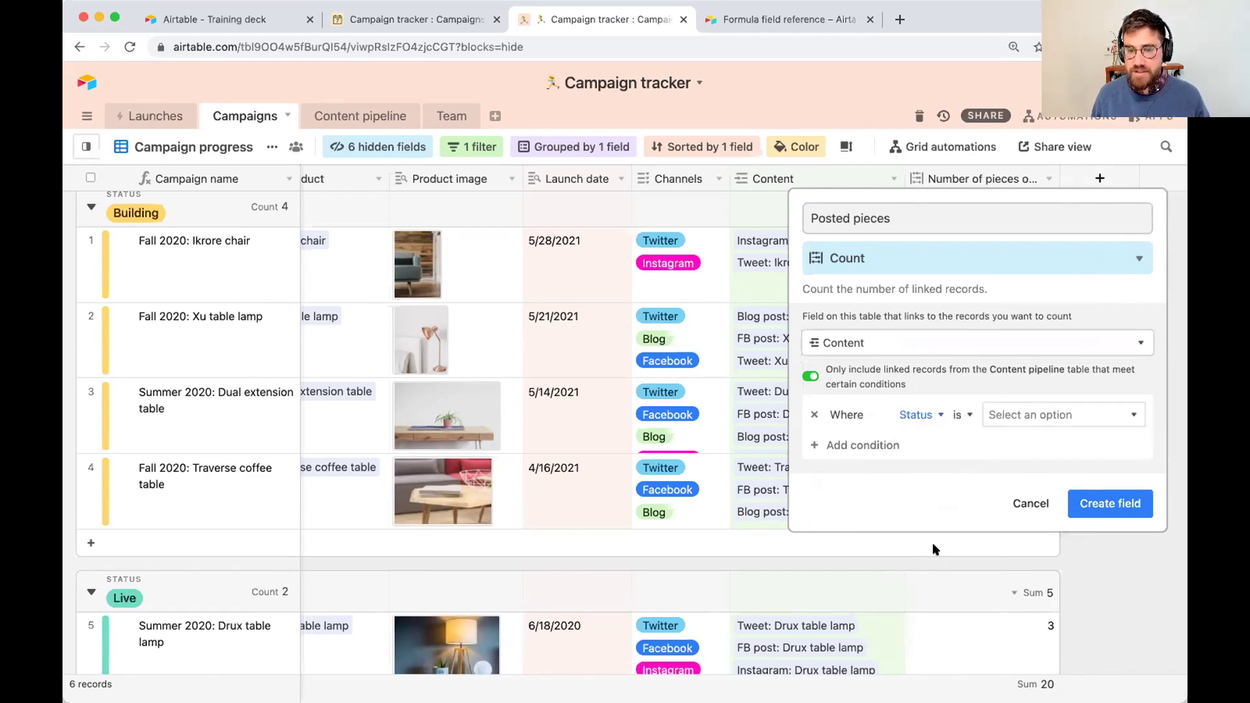
click(996, 414)
click(1014, 517)
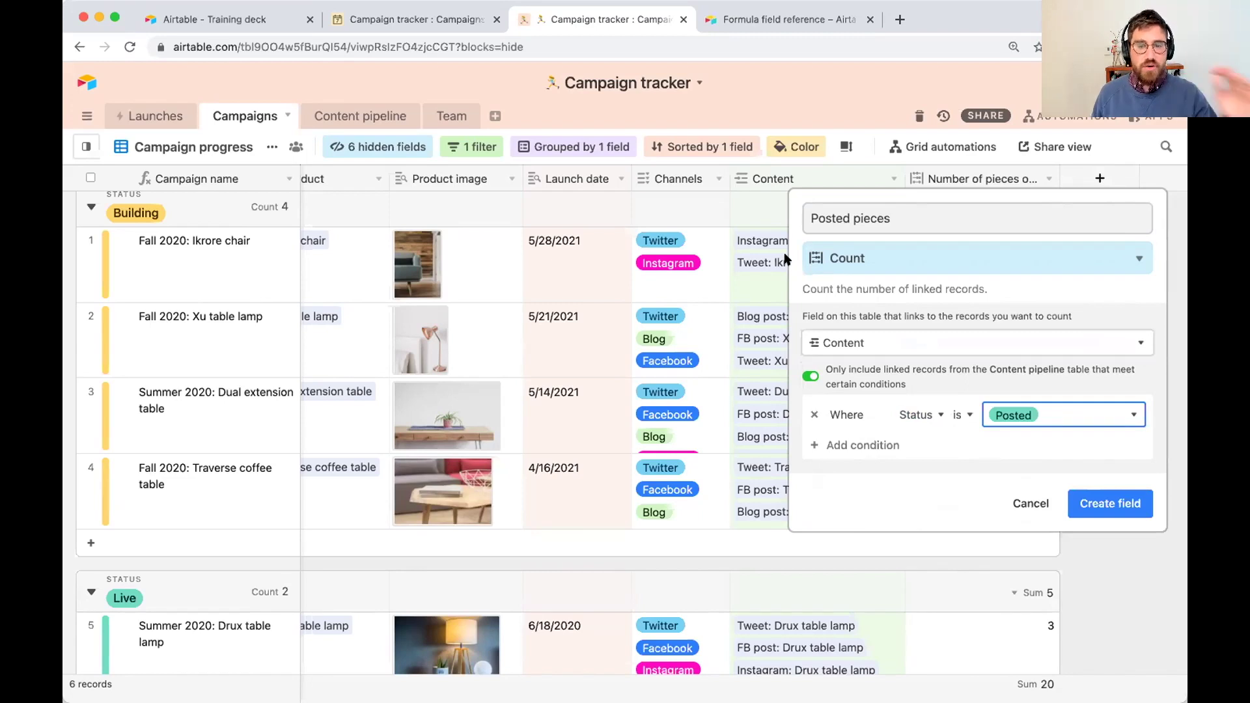
click(1110, 500)
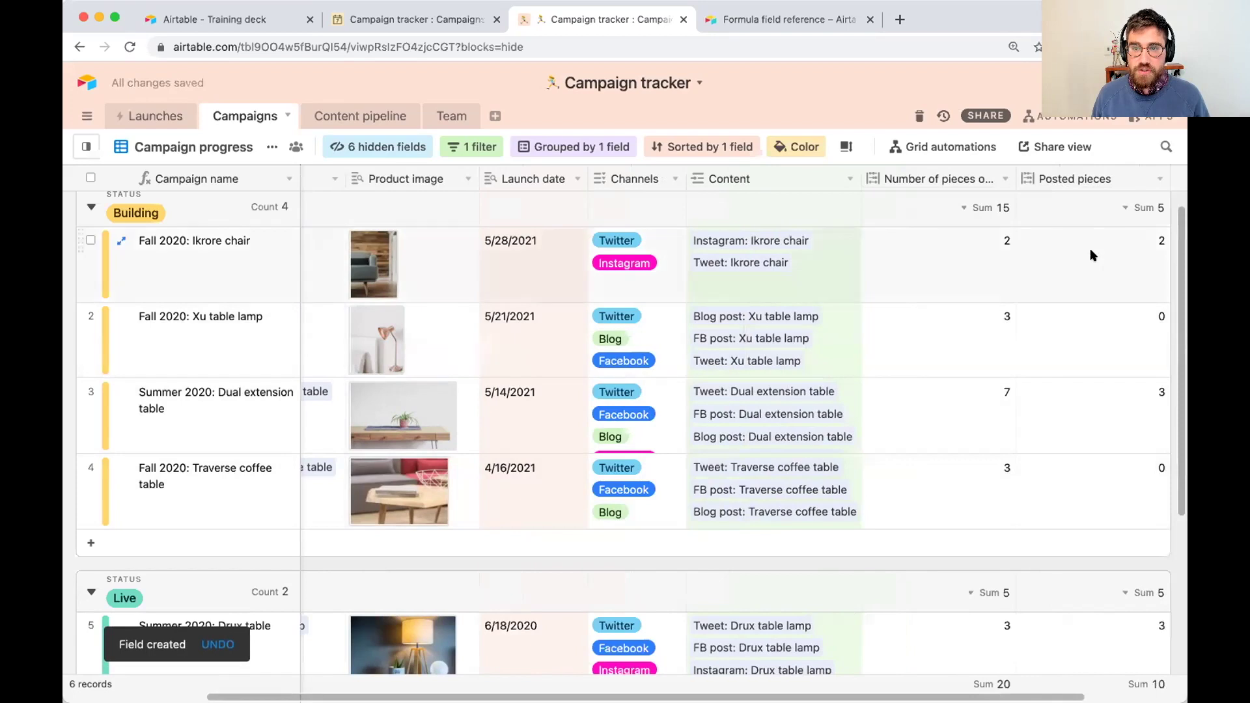
Step: Check the Ikrore chair campaign's posted count against the status of its linked Instagram and Tweet records
click(1133, 256)
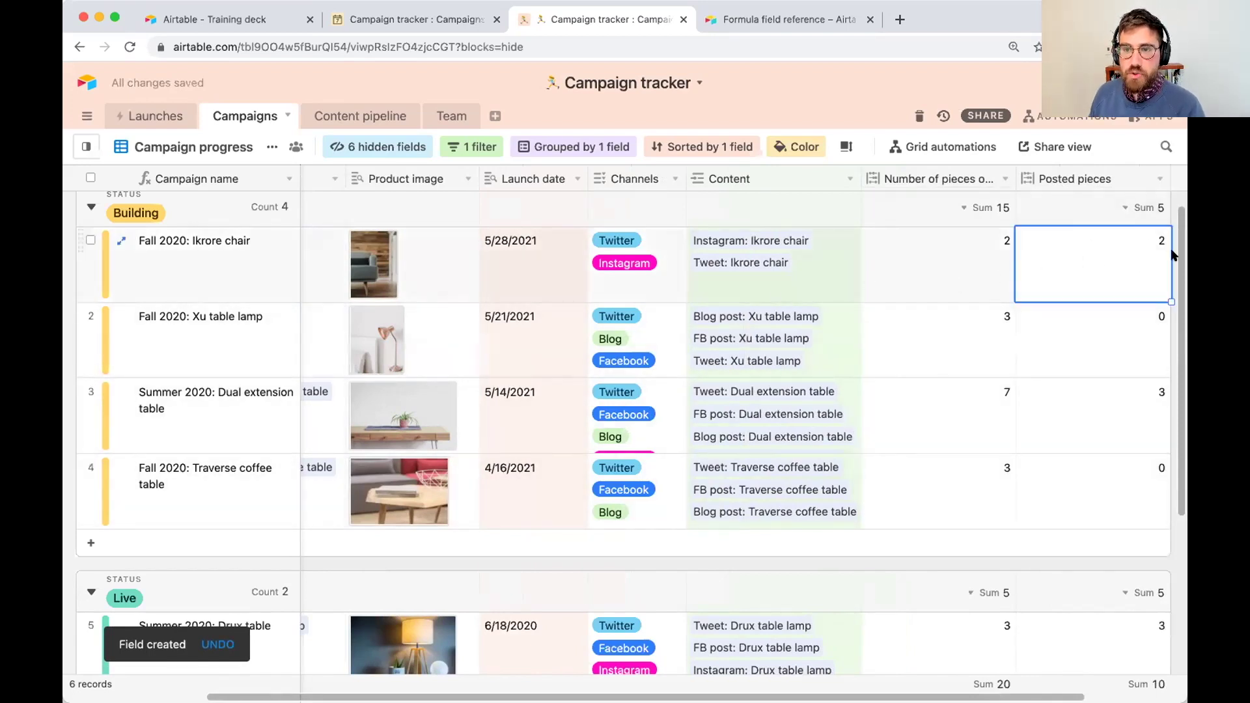
click(819, 271)
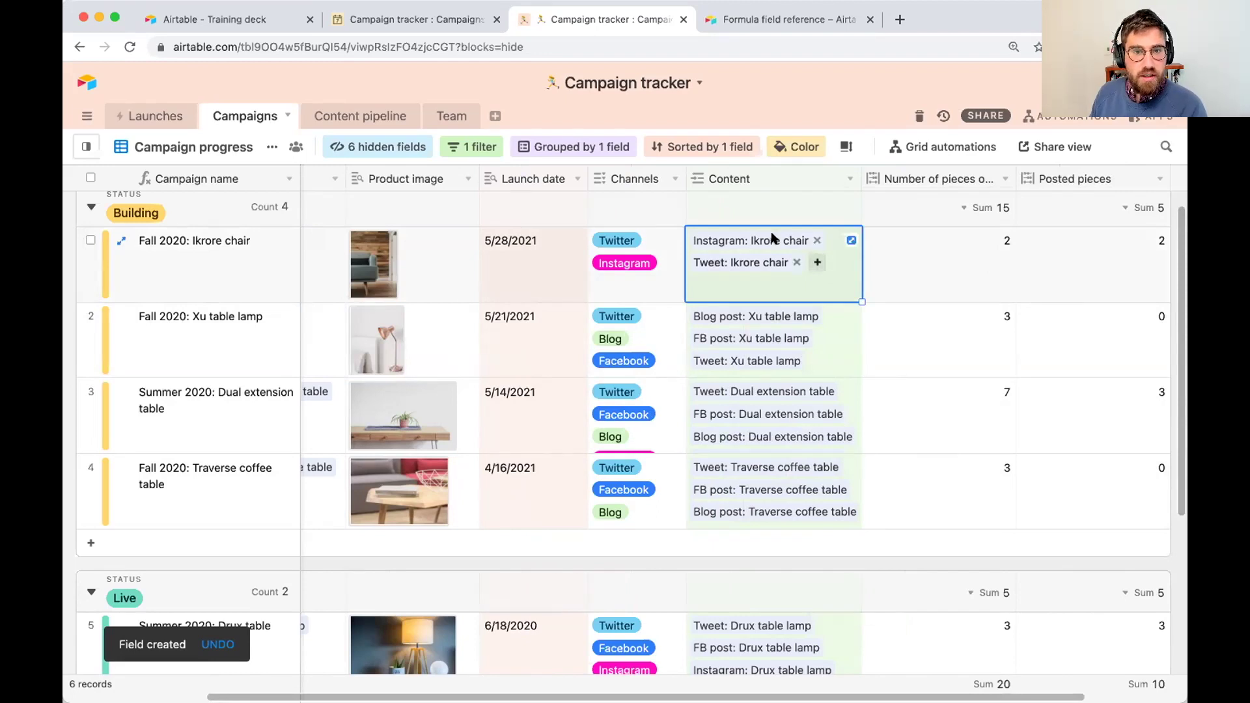
click(773, 240)
scroll(497, 385, down, 5)
scroll(493, 401, down, 1)
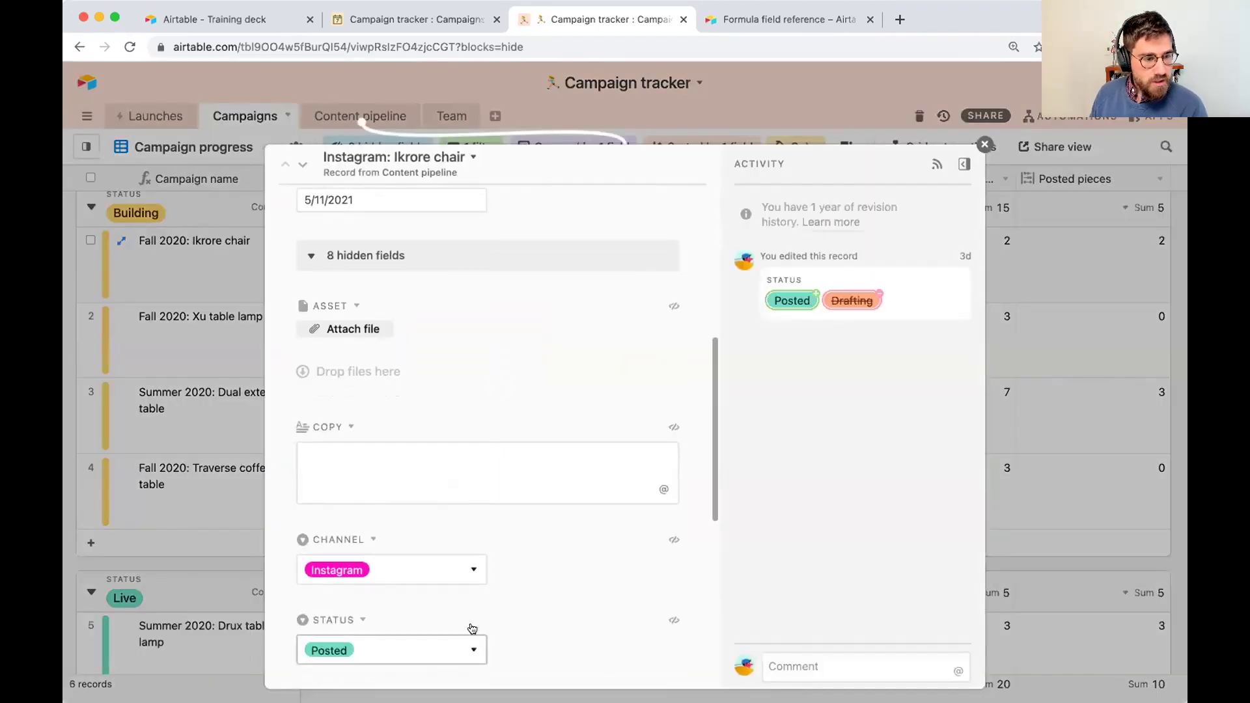
click(1068, 326)
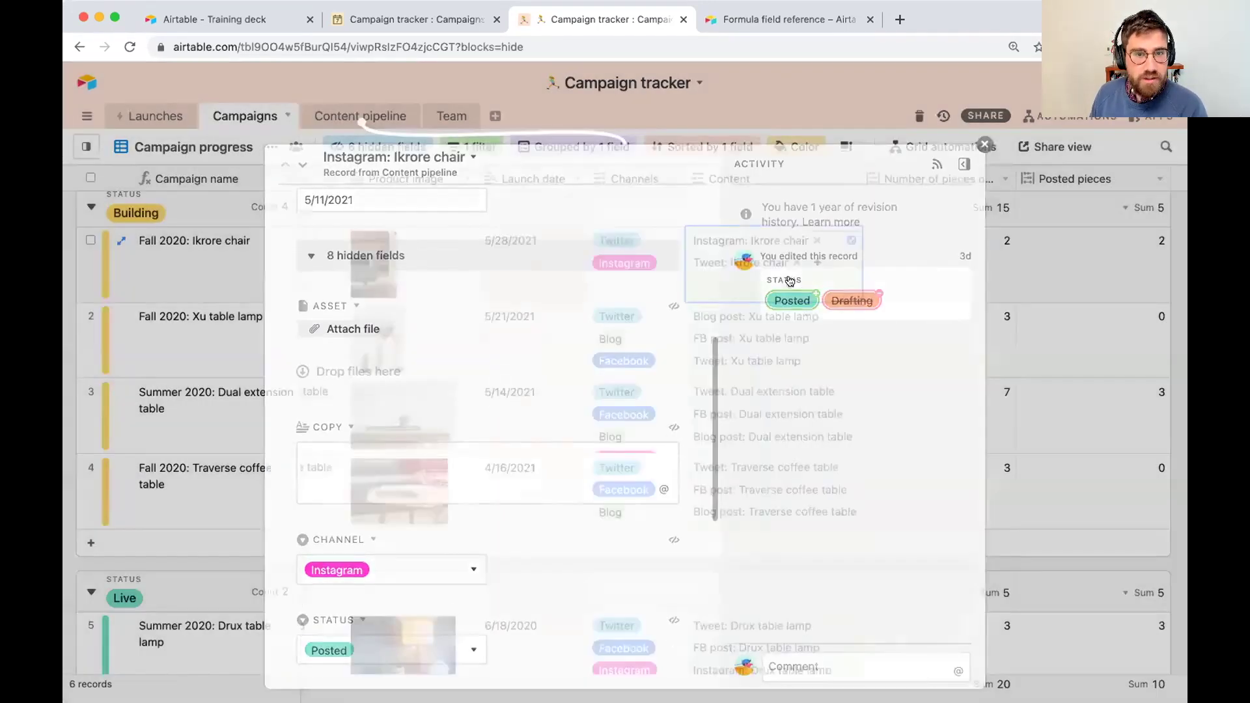
click(755, 259)
scroll(510, 485, down, 8)
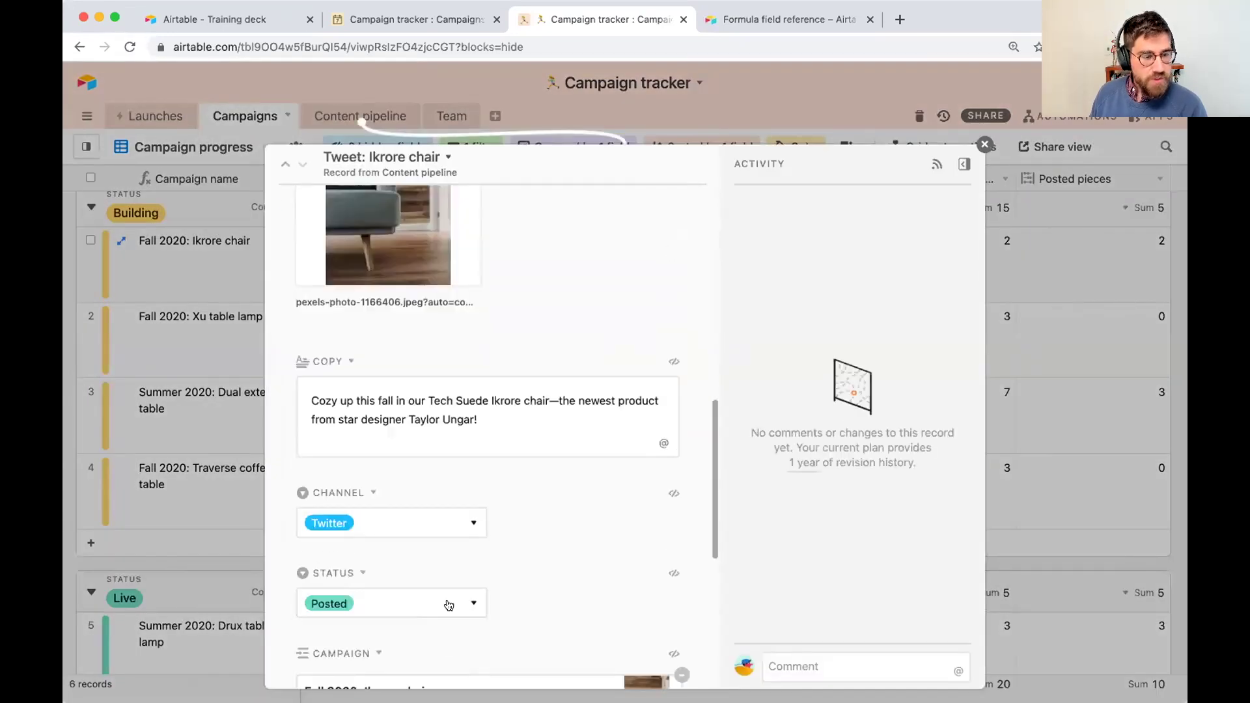
click(1070, 310)
Step: Set the status of the linked record "Tweet: Xu table lamp" to Posted, close it and check the campaign's posted count
click(838, 339)
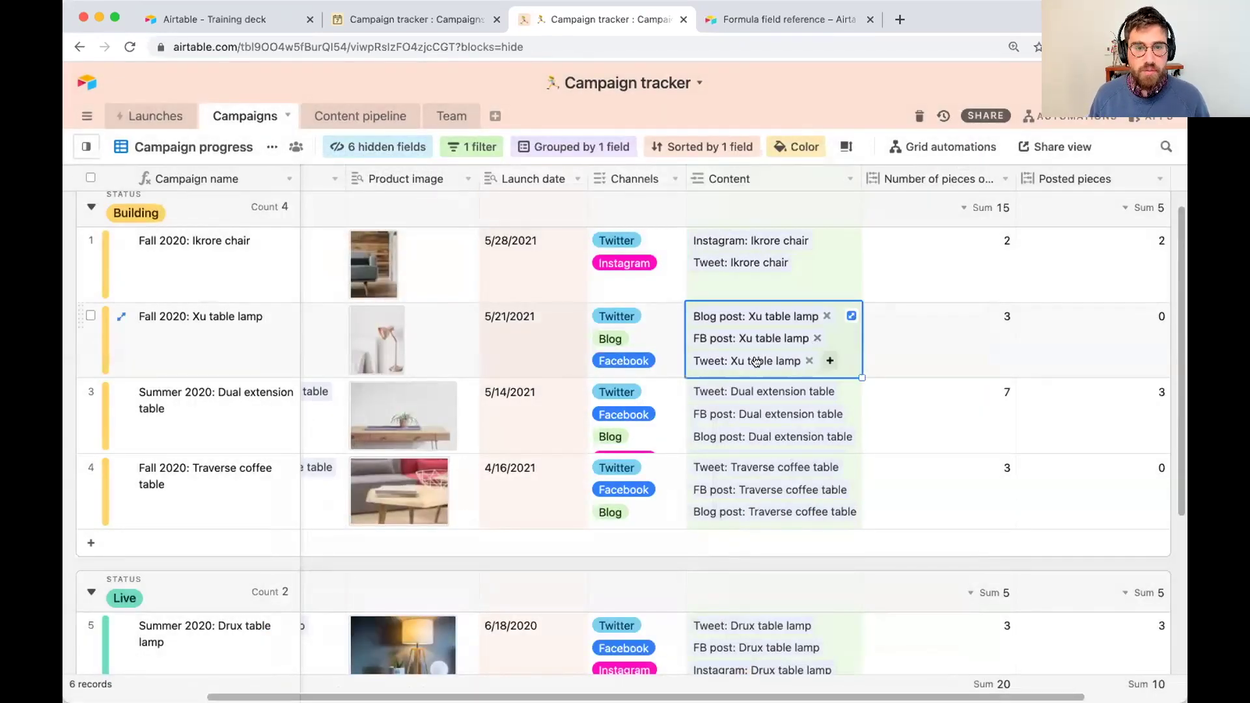
click(755, 362)
scroll(394, 475, down, 5)
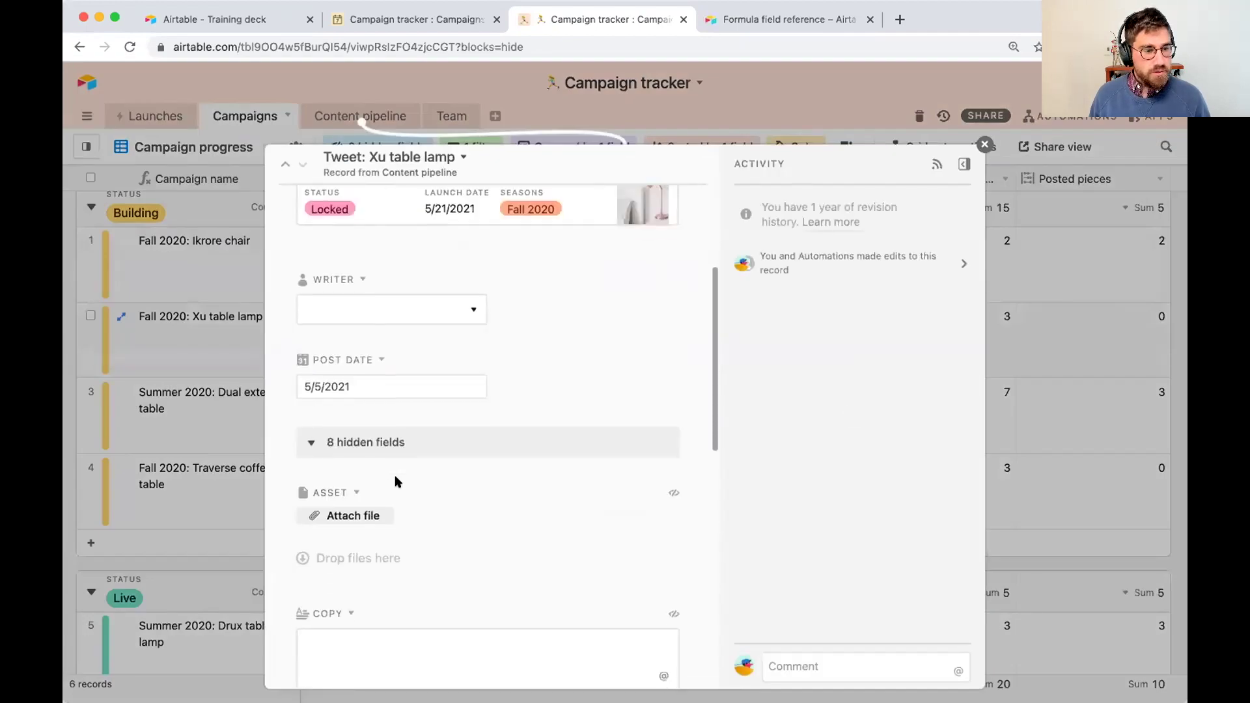
scroll(394, 482, down, 4)
click(377, 584)
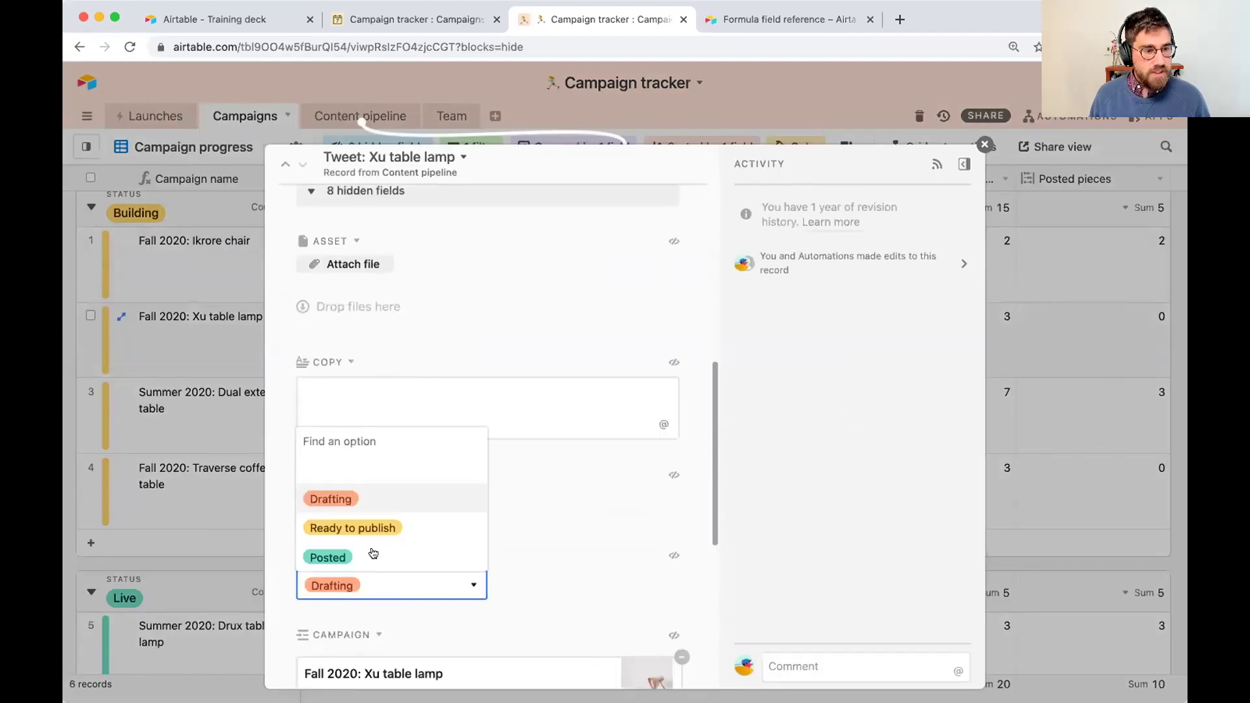
click(373, 553)
click(1144, 361)
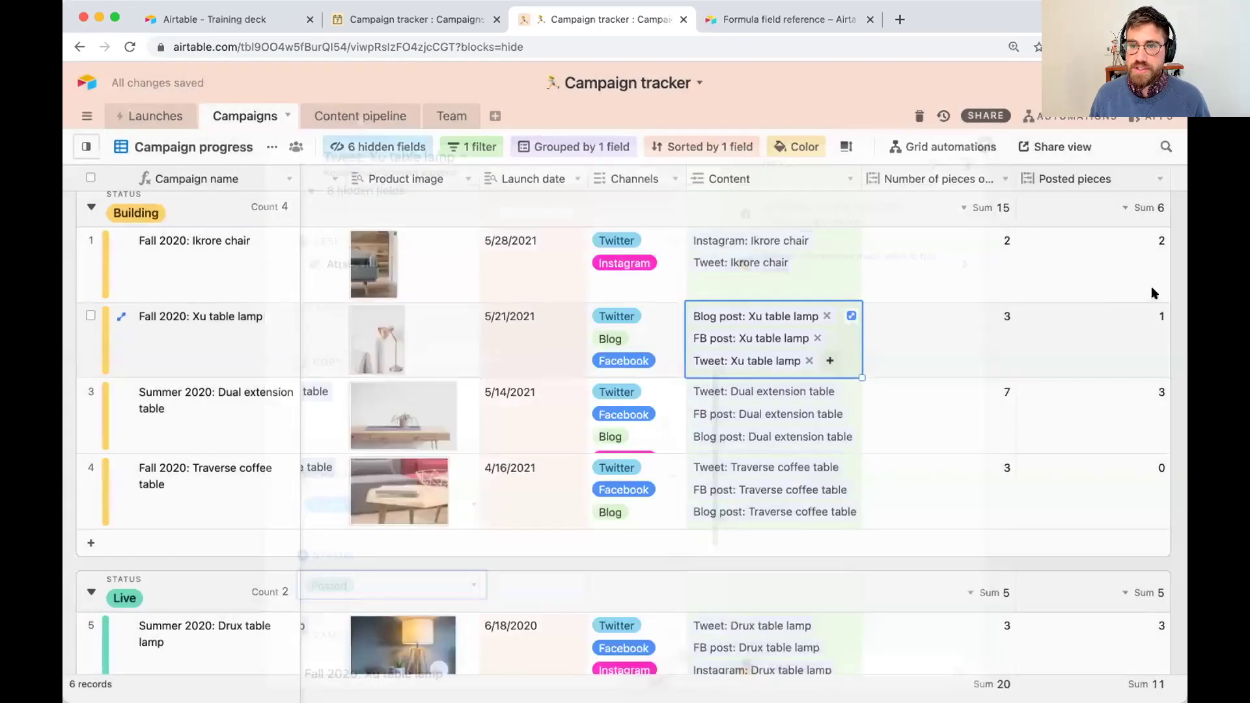
click(1119, 332)
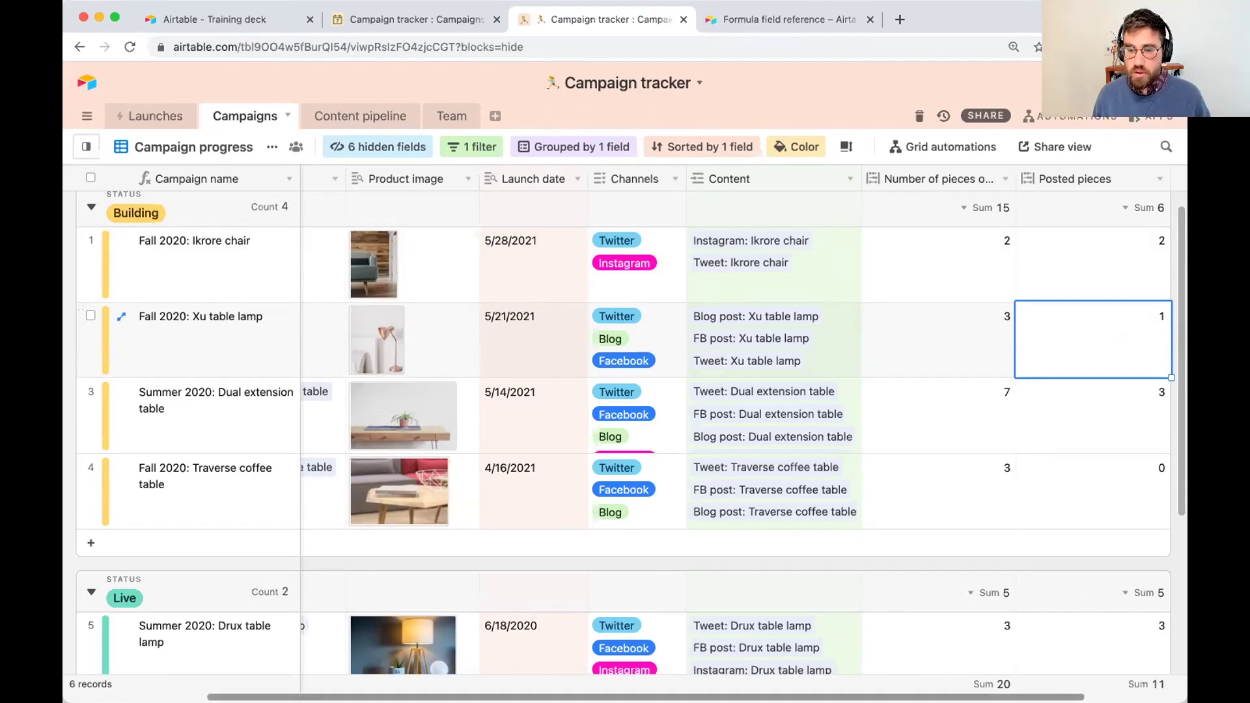
Step: Start a new field named "% progress" in the Campaigns table and make it a Formula field
scroll(691, 437, right, 3)
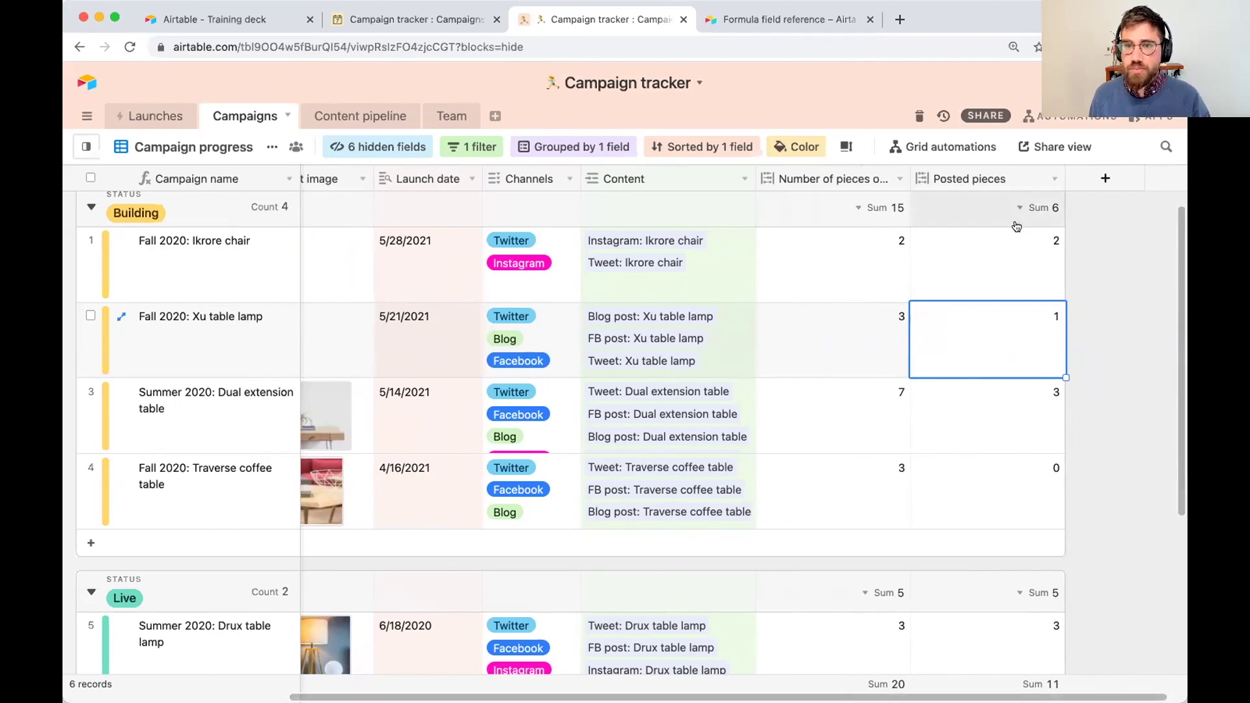
click(1107, 180)
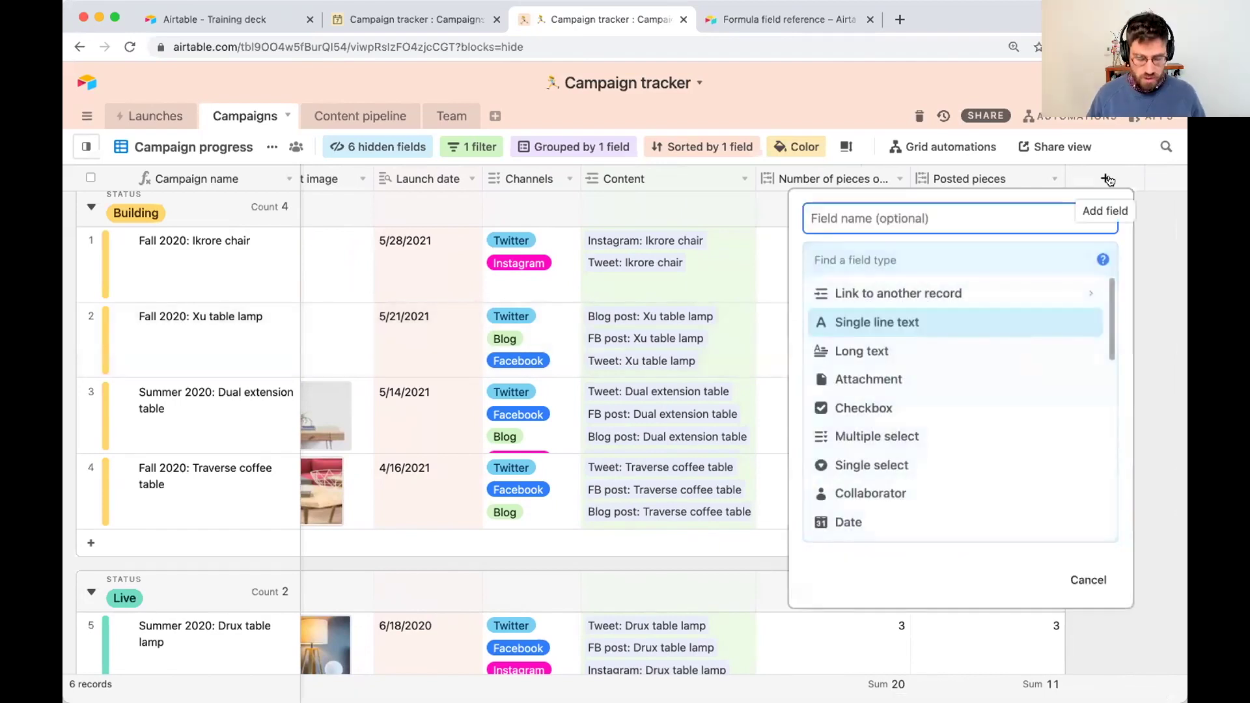
text(% progresd)
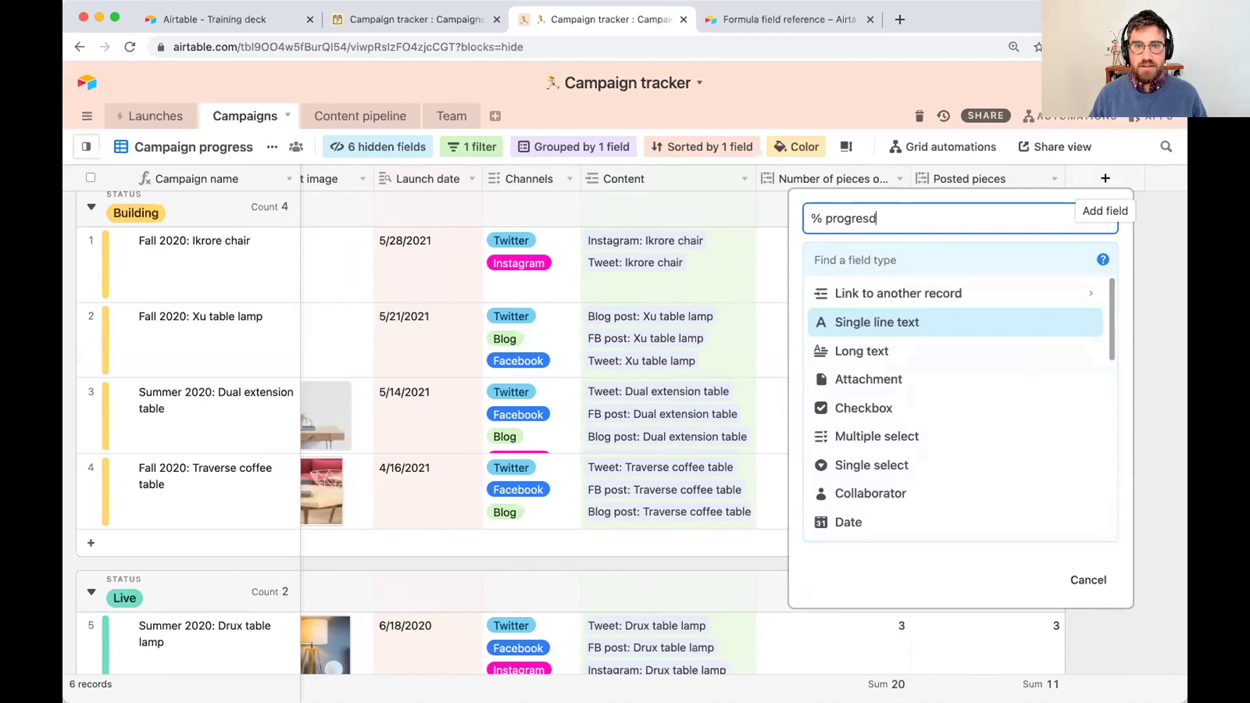
key(BackSpace)
text(s)
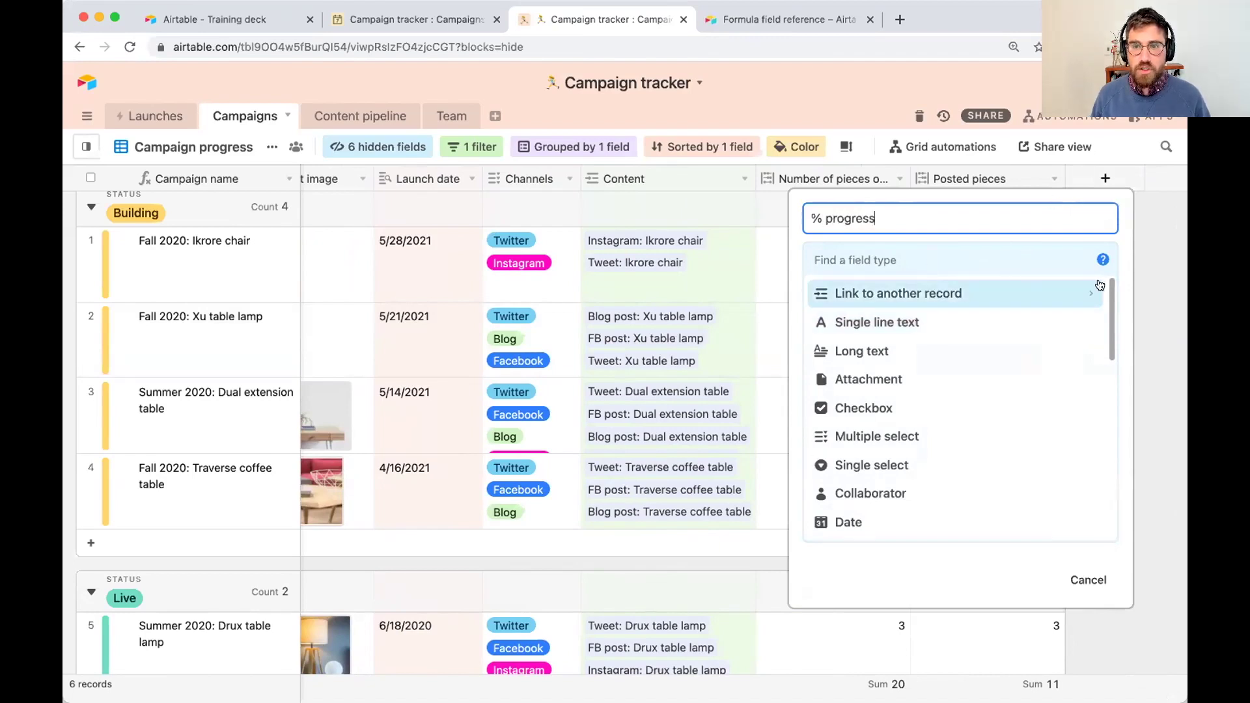
drag(1112, 288, 1111, 425)
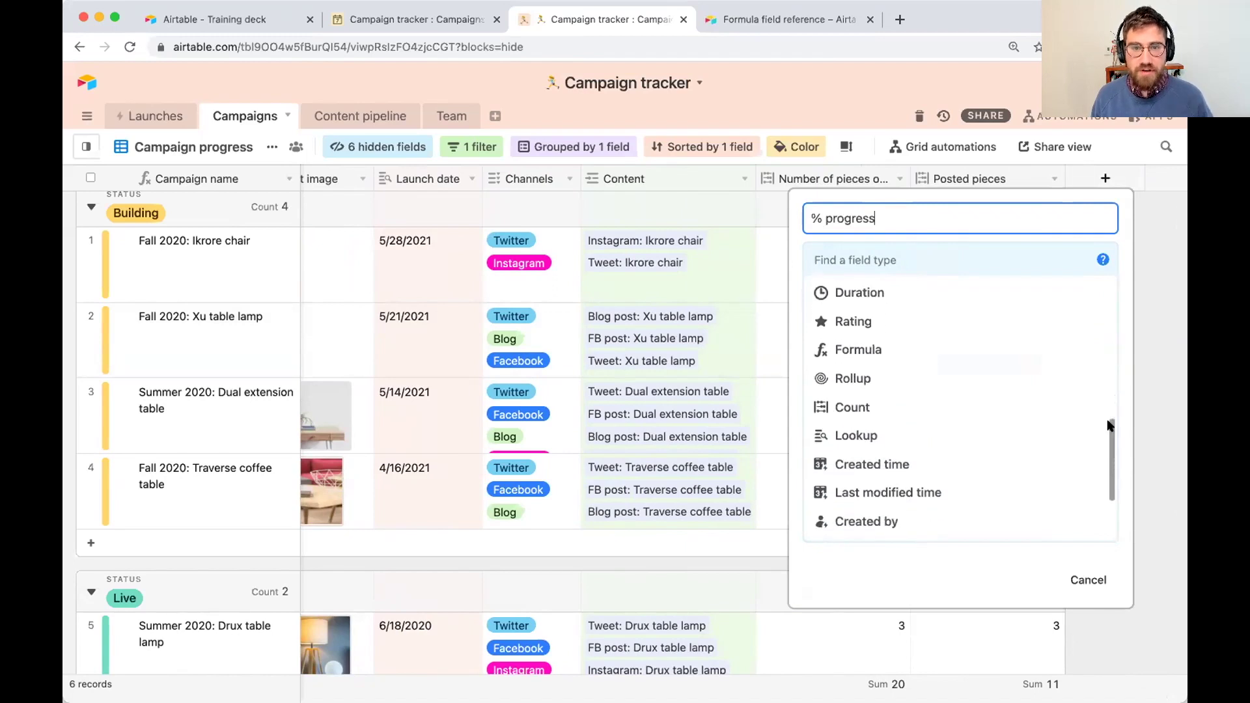
click(952, 355)
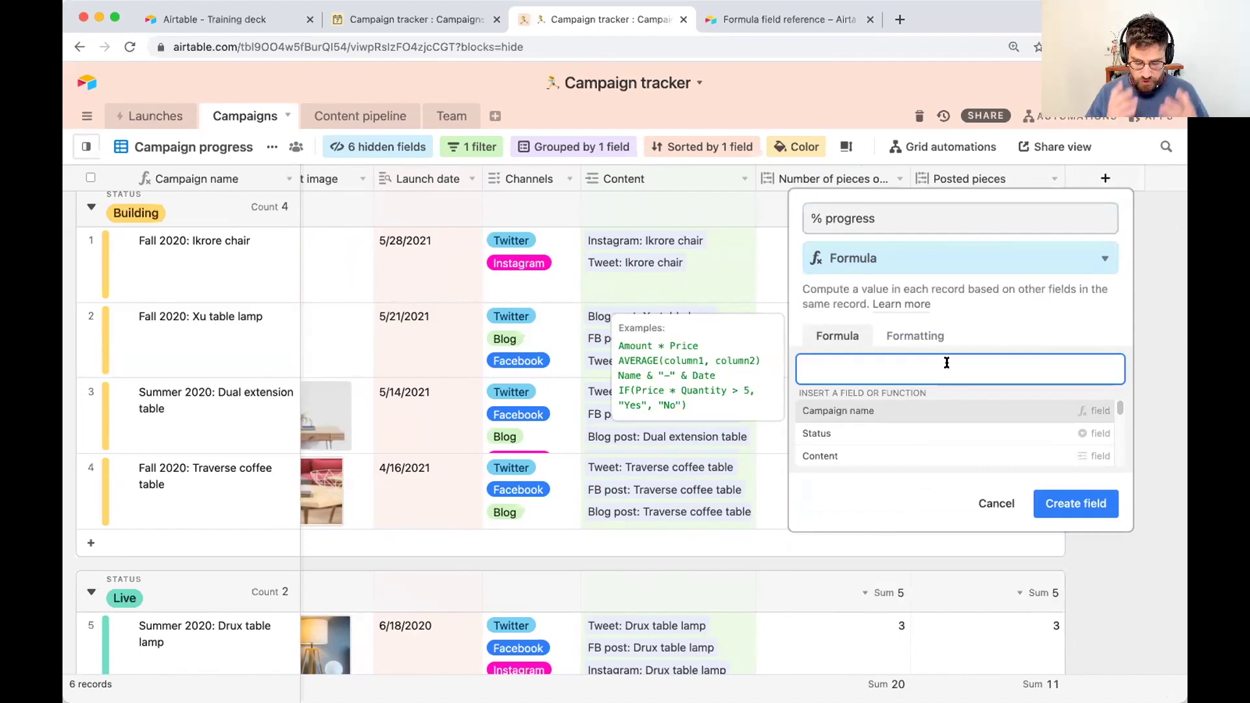
Step: Begin the "% progress" formula with the {Posted pieces} field followed by the division operator
text(P)
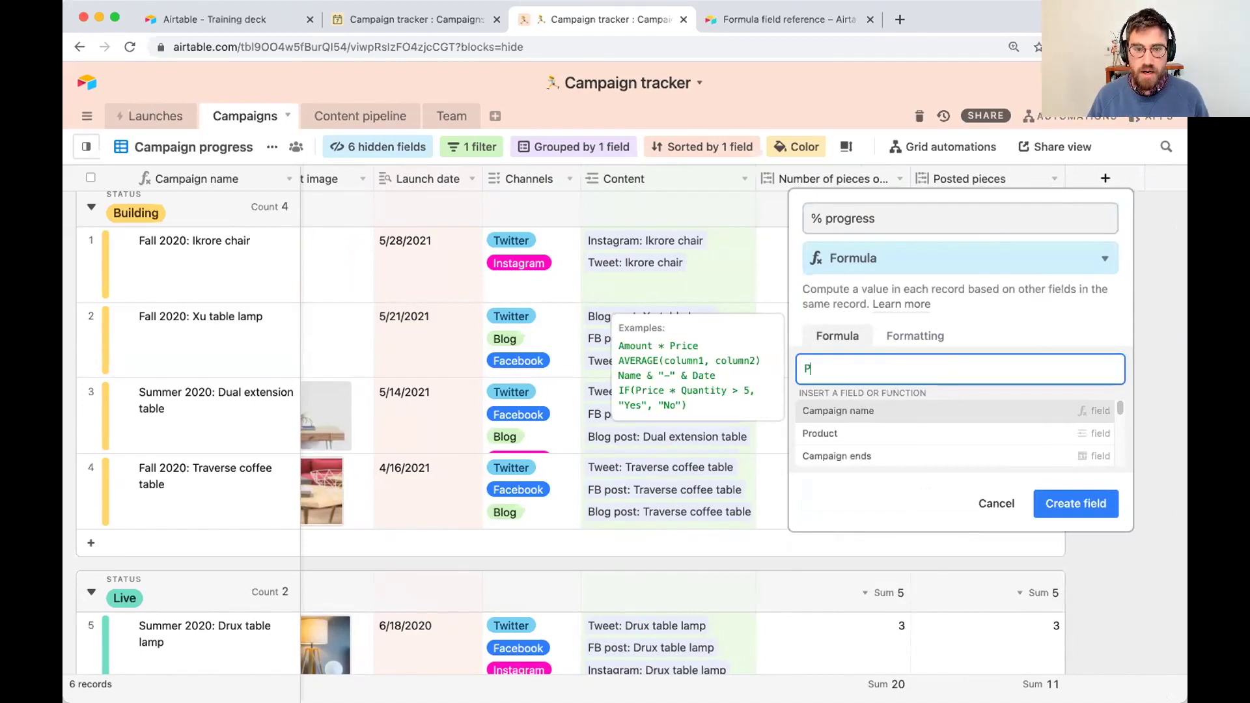
text(os)
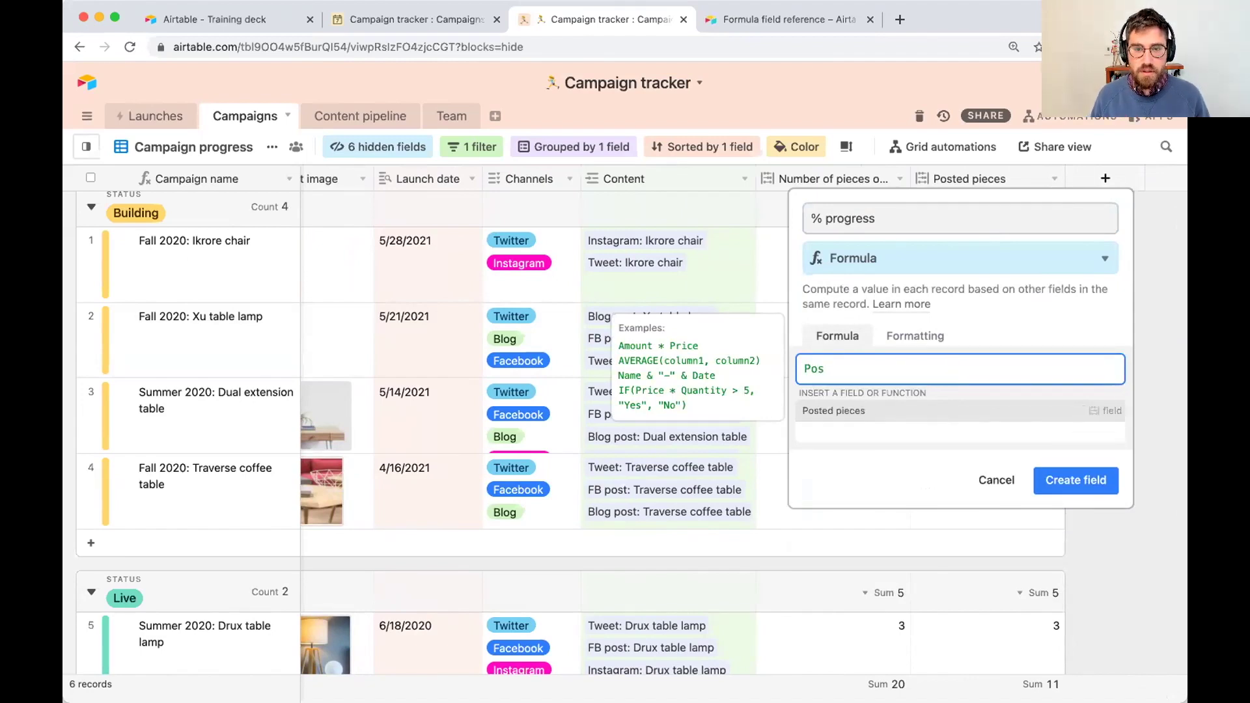
click(843, 411)
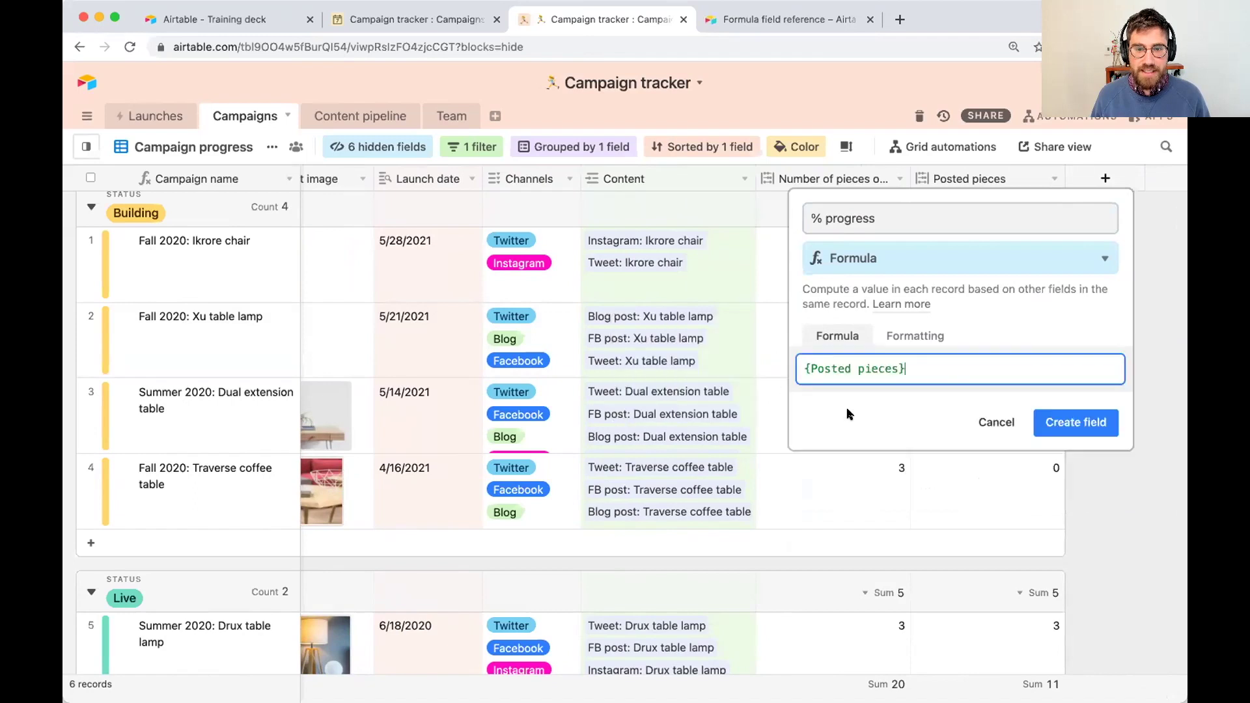
click(904, 368)
click(806, 369)
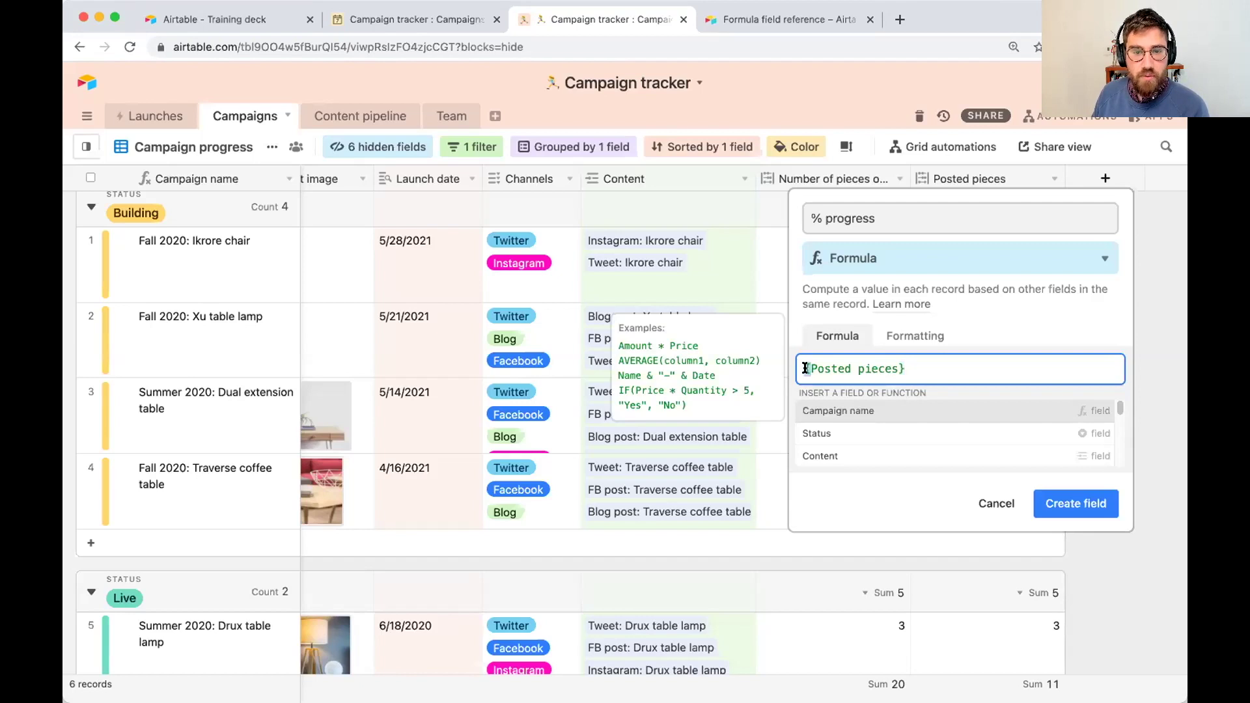
drag(808, 369, 899, 368)
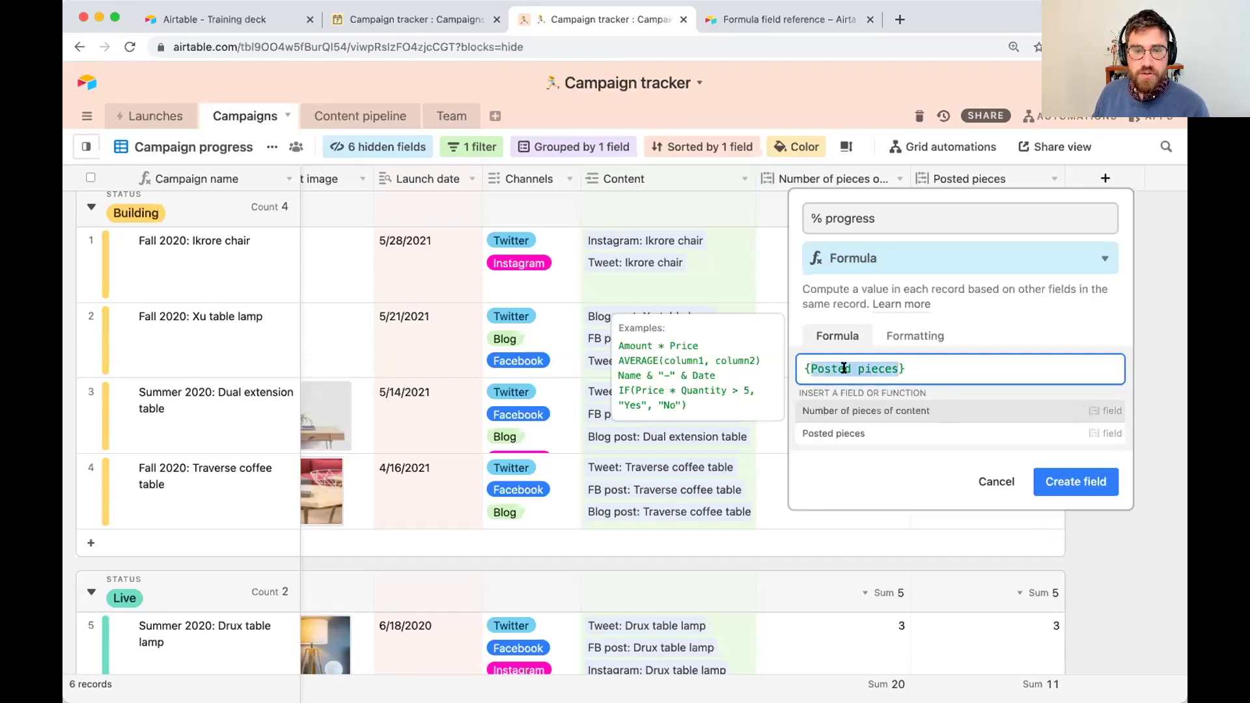
key(Home)
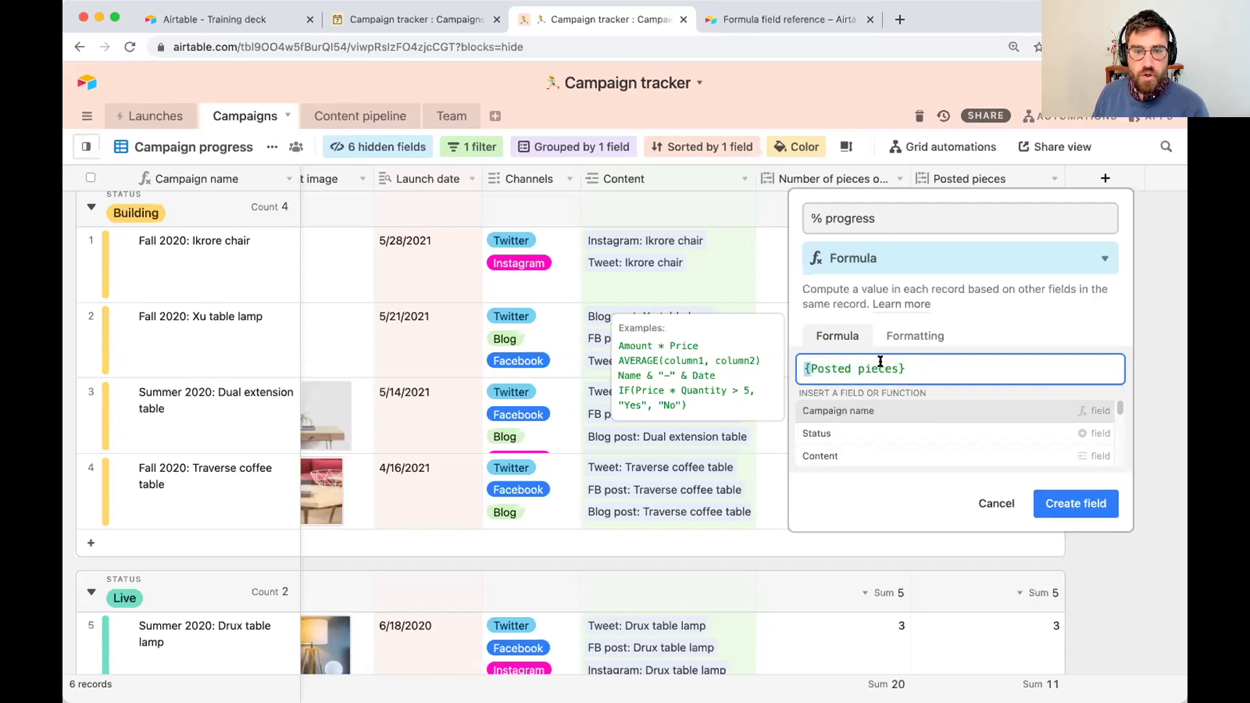
click(903, 366)
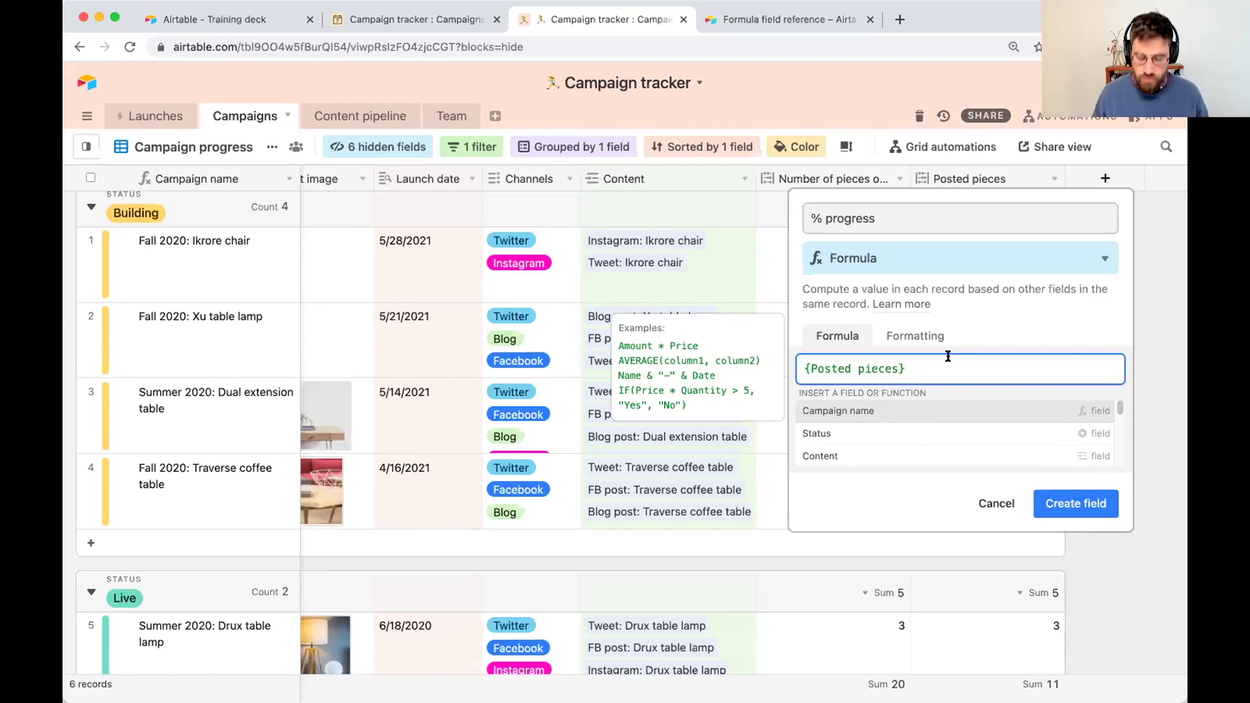
text(/)
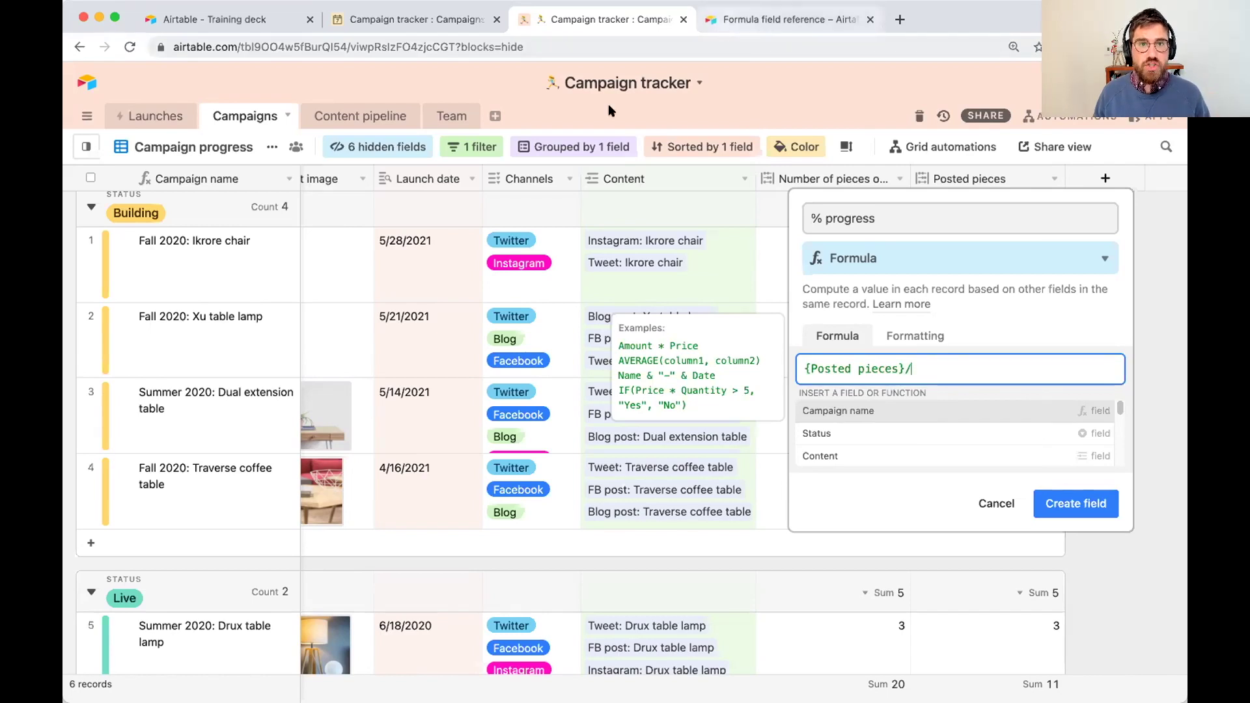
Step: Look up the numeric operators in the open Formula field reference article
click(723, 24)
scroll(1158, 252, up, 20)
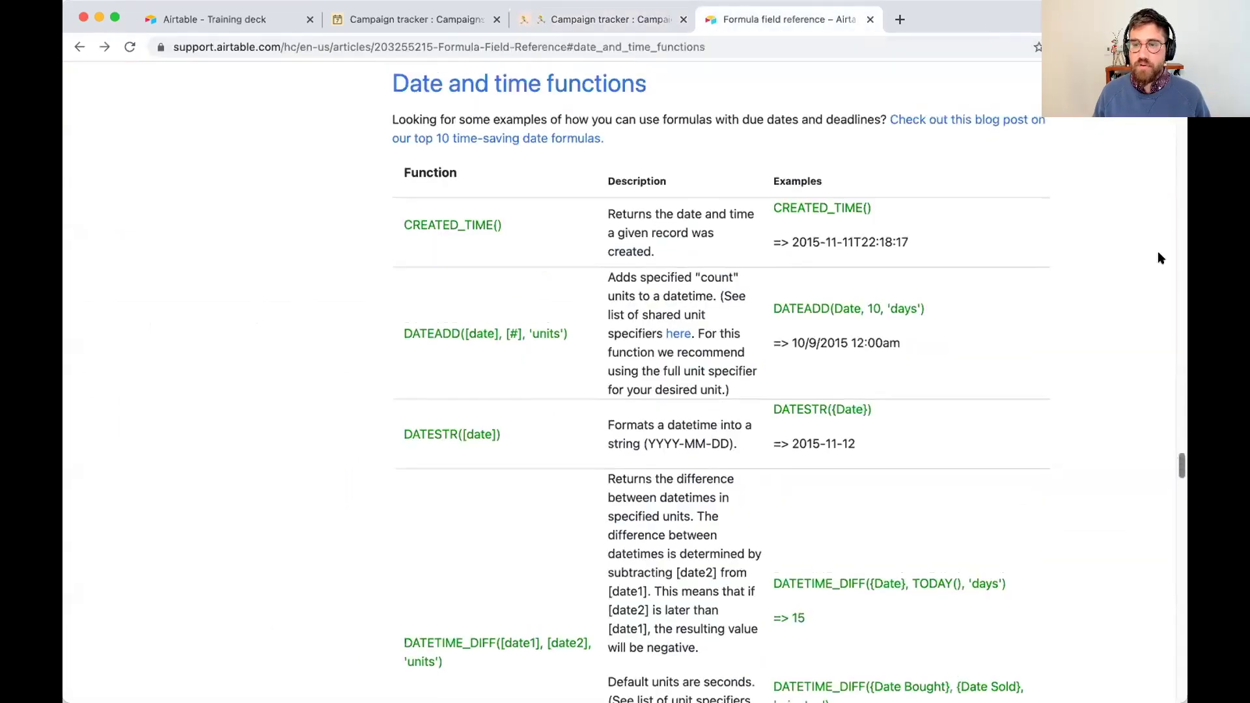
scroll(947, 224, up, 5)
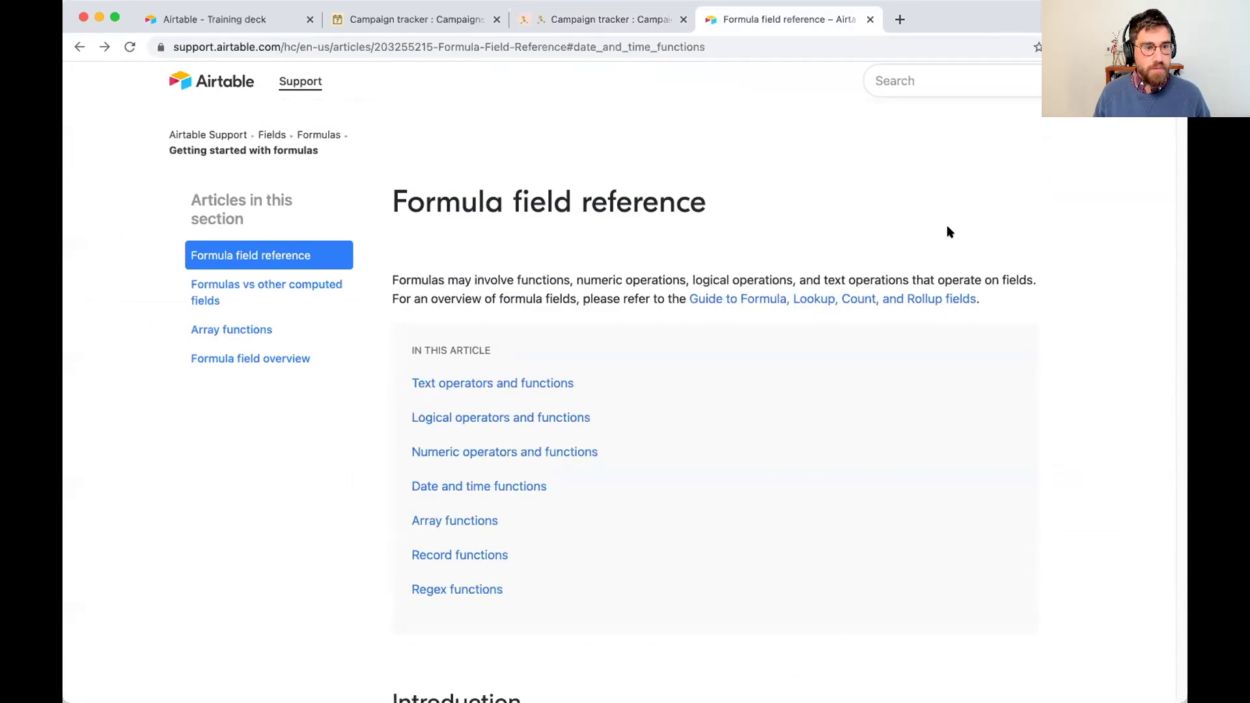
click(503, 449)
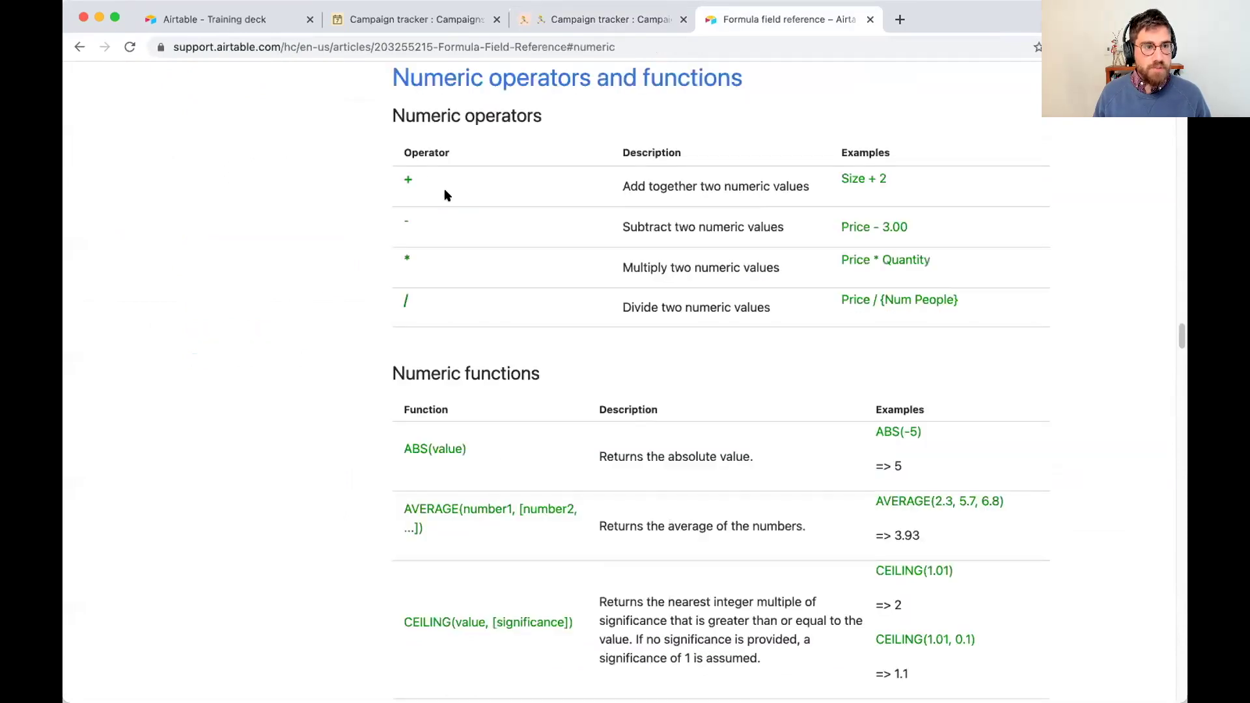
Step: Return to the Campaign tracker base and complete the formula as {Posted pieces}/{Number of pieces of content}
click(584, 22)
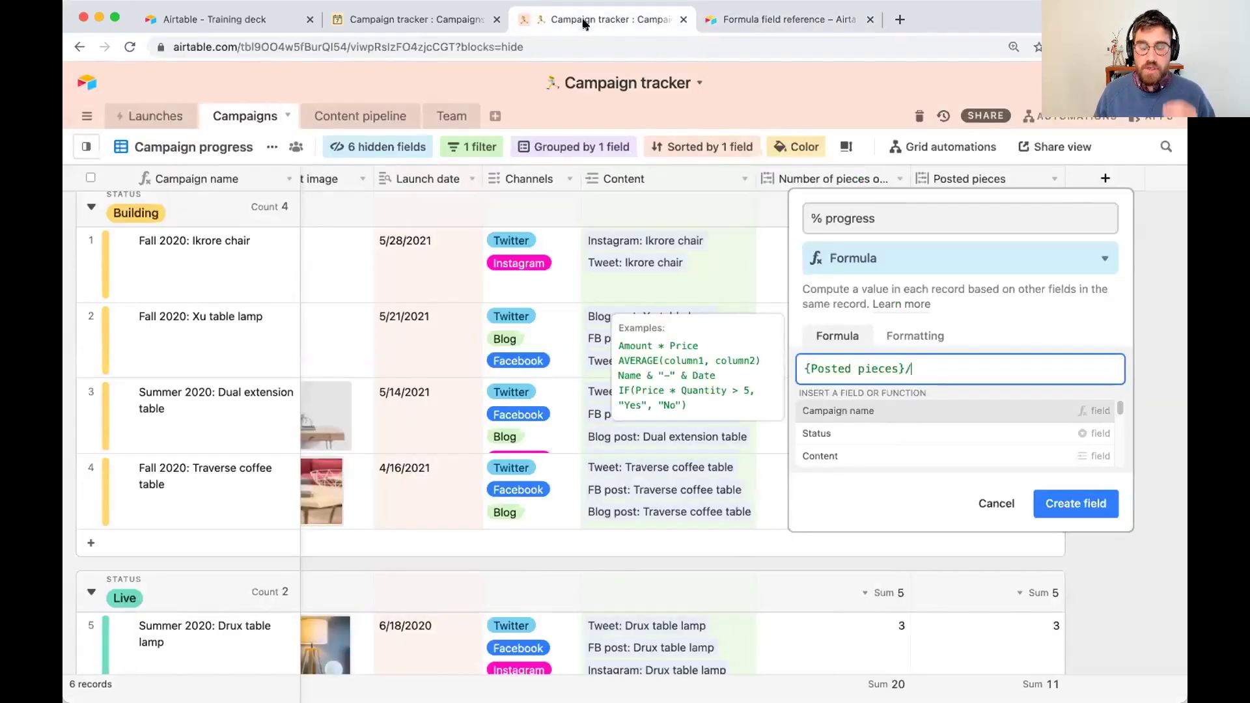
text(Num)
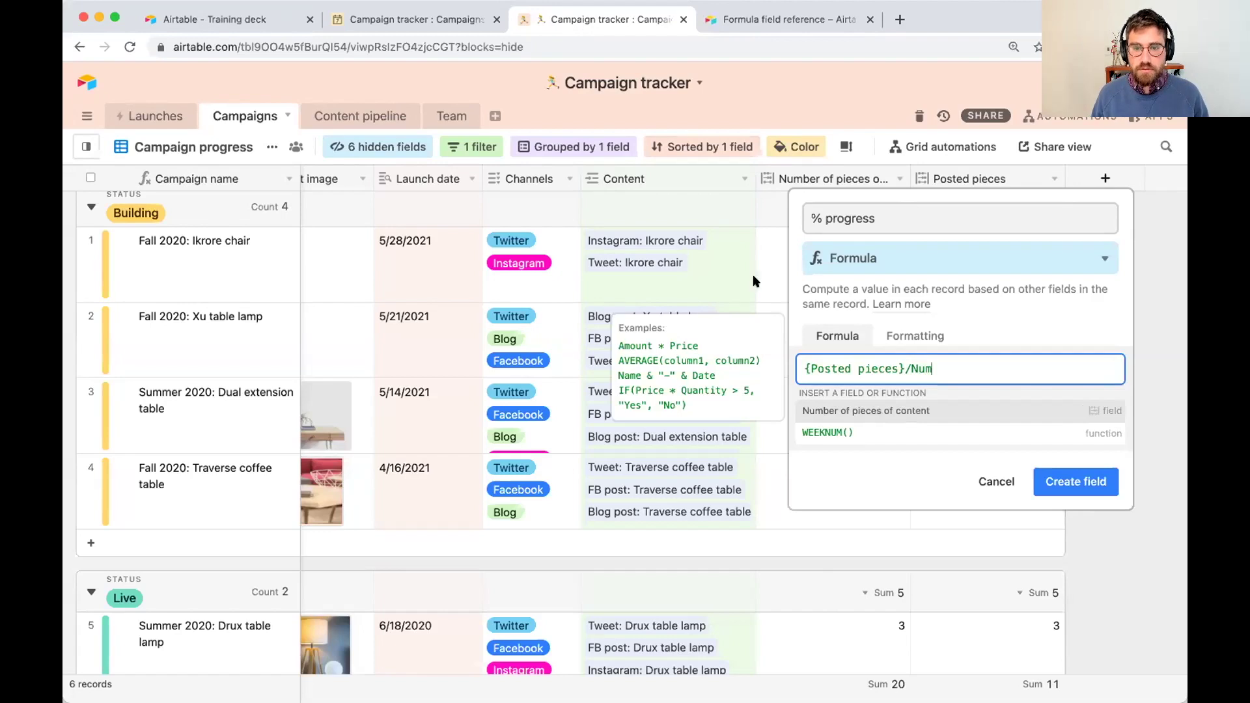
click(879, 410)
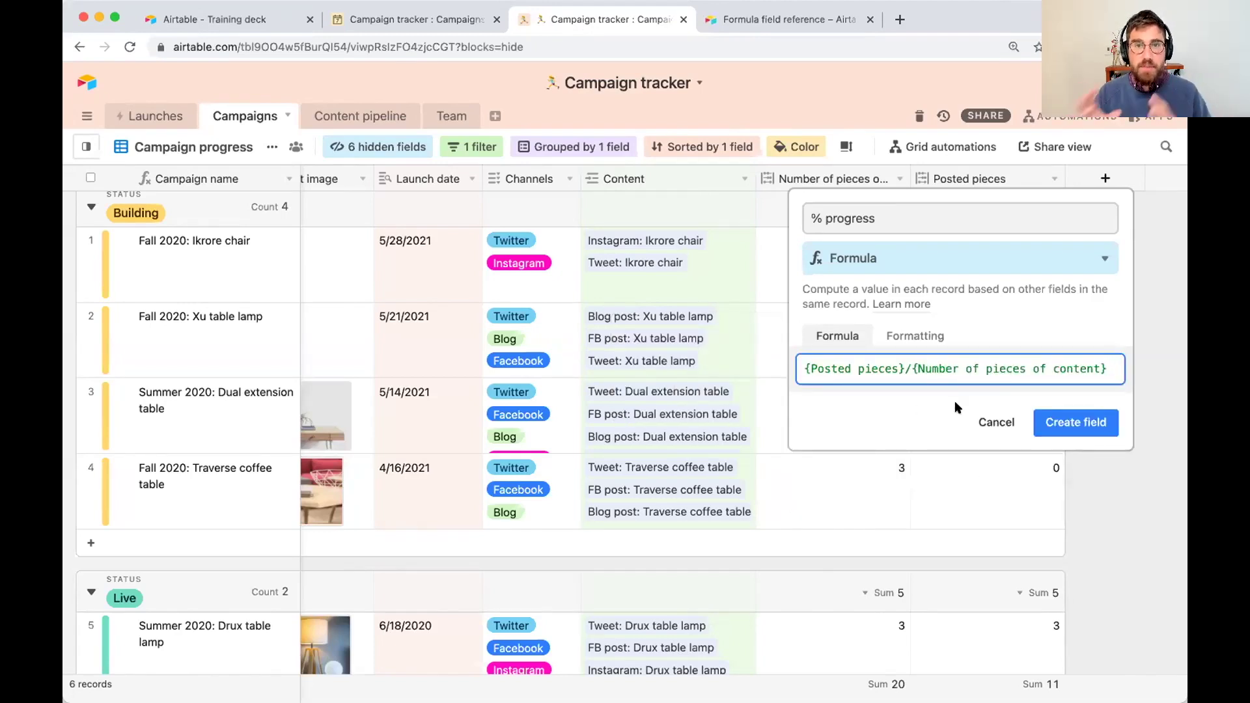
Step: Format the "% progress" result as Percent, recheck the formula and create the field
click(911, 336)
click(892, 389)
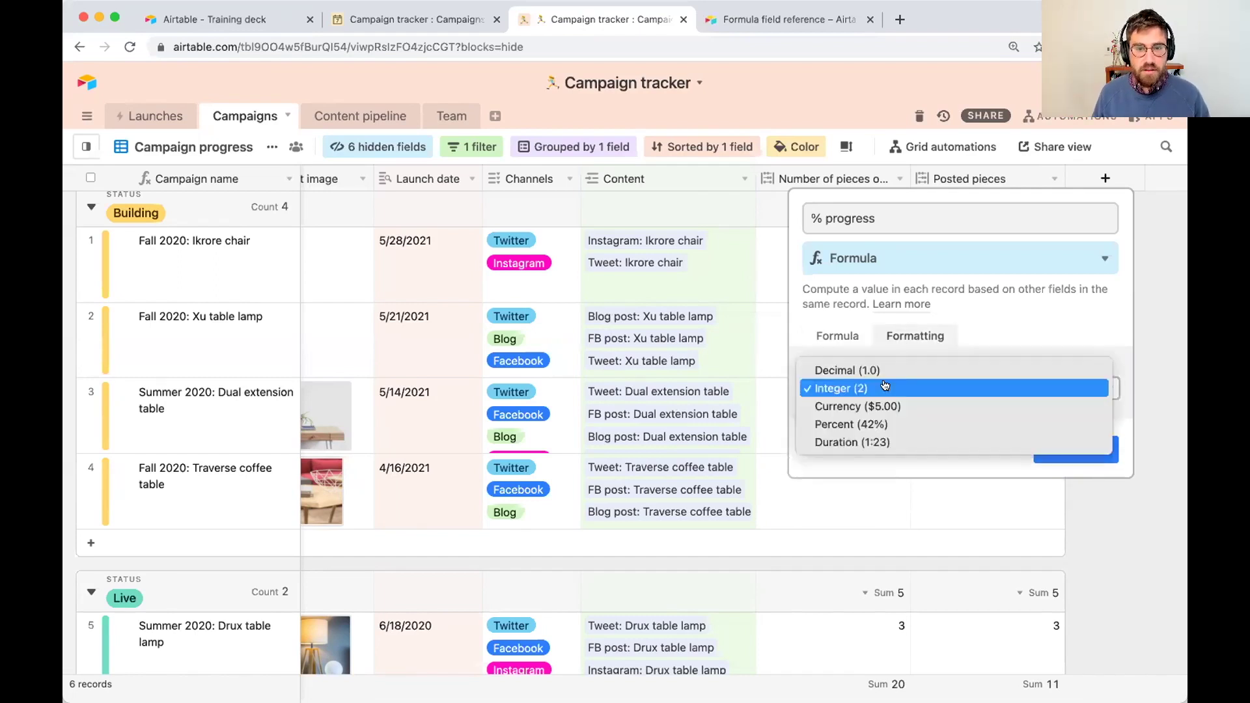
click(890, 425)
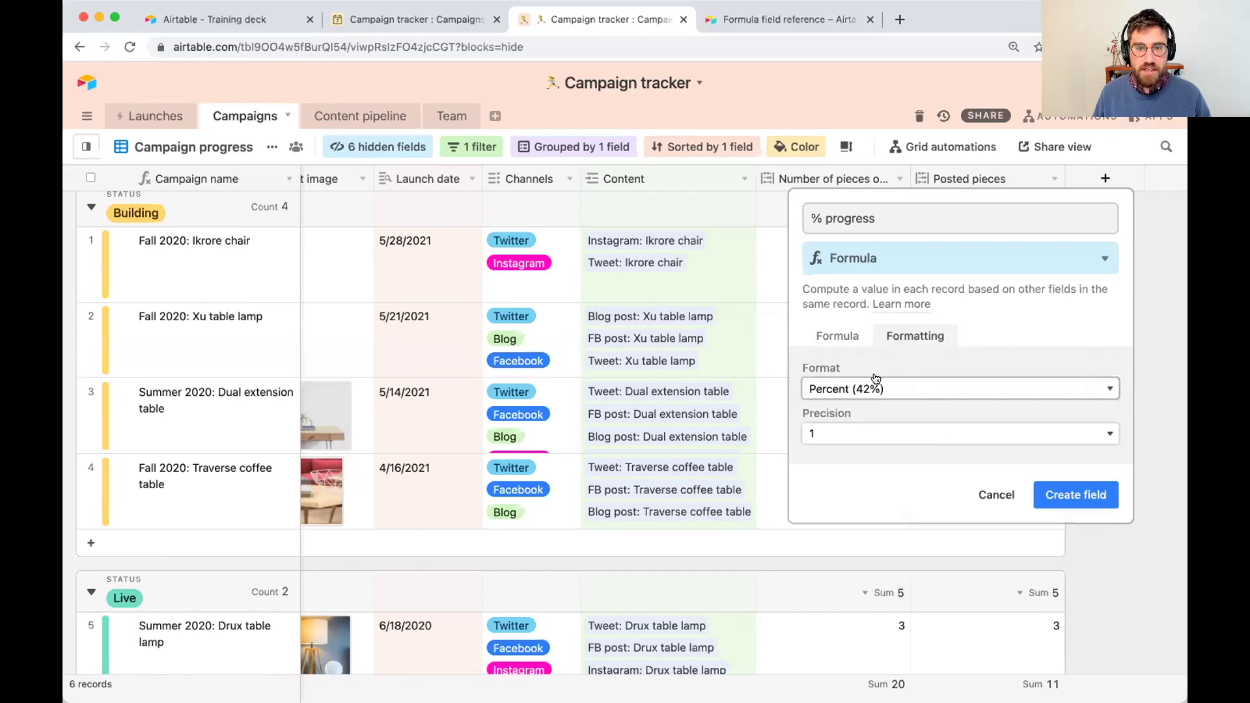
click(838, 335)
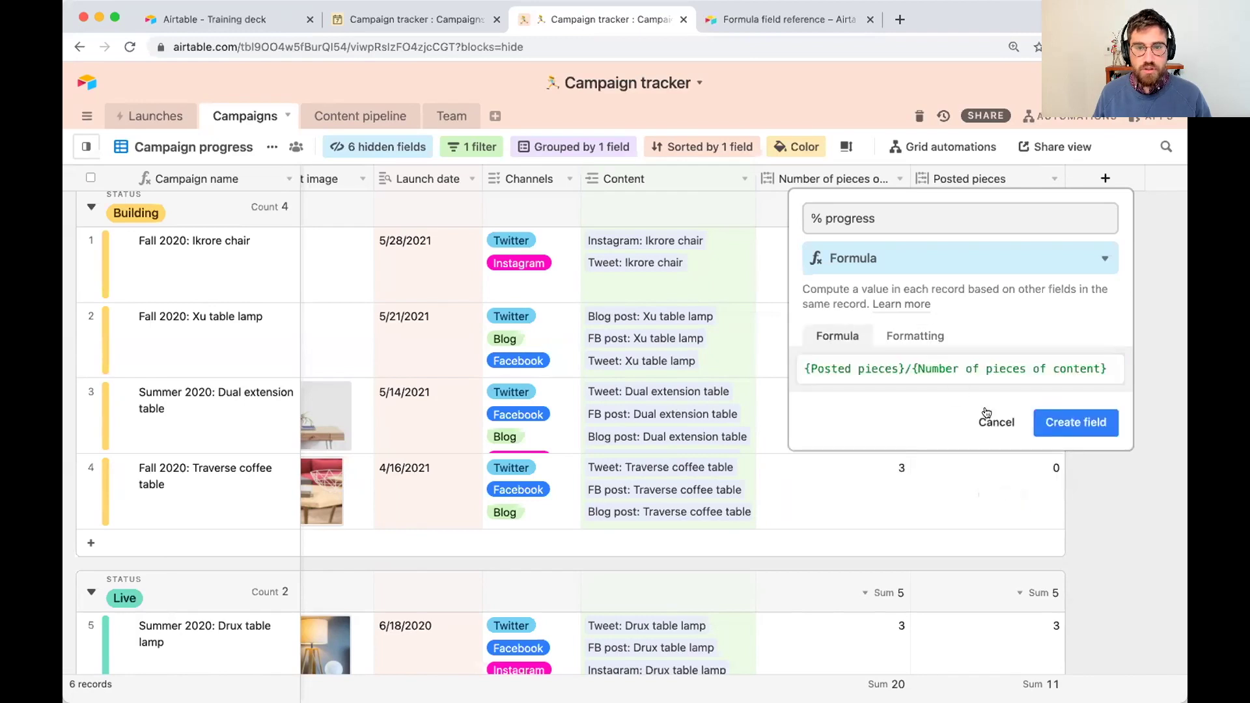
click(1085, 424)
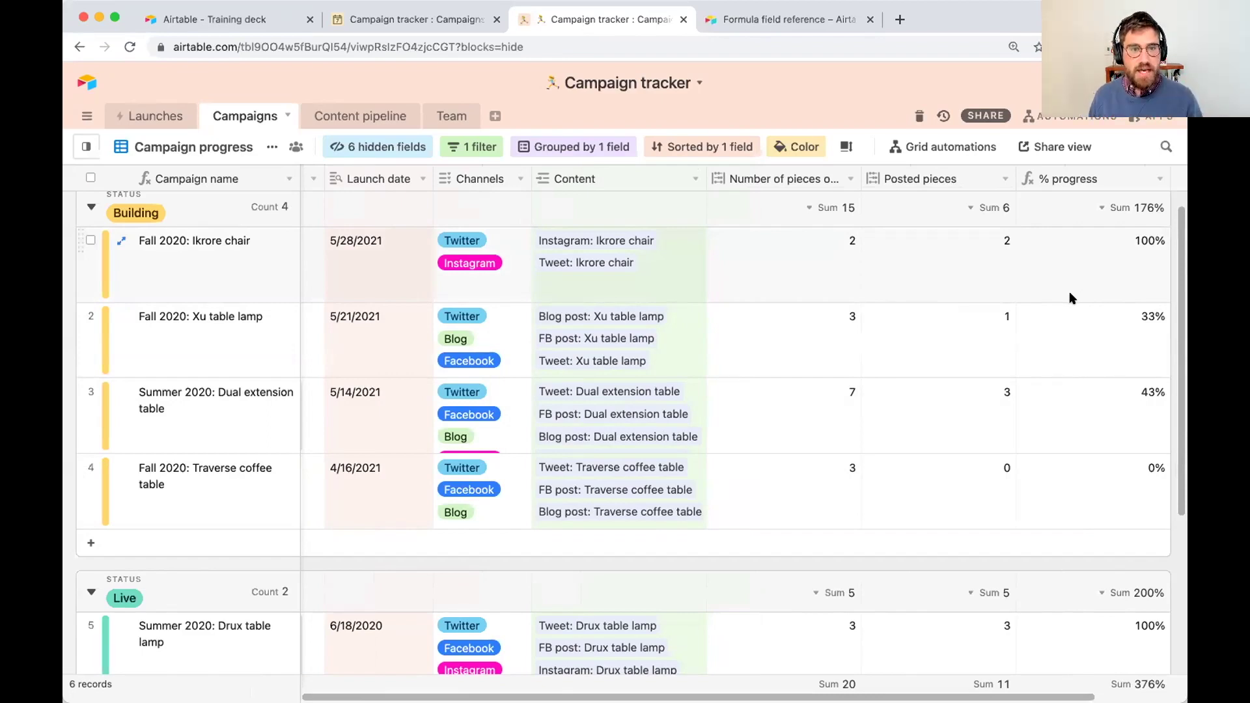
Step: Set the status of the Xu table lamp campaign's linked record "FB post: Xu table lamp" to Posted and close the record
click(672, 352)
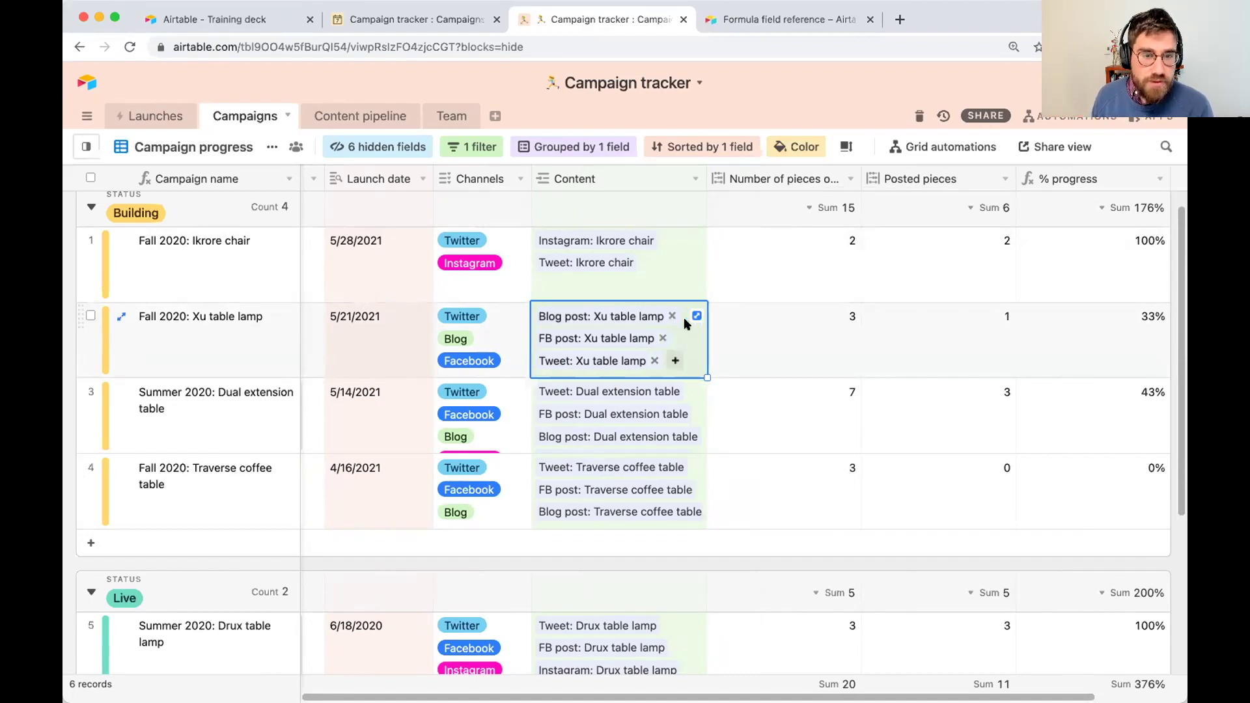
click(601, 337)
scroll(496, 445, down, 8)
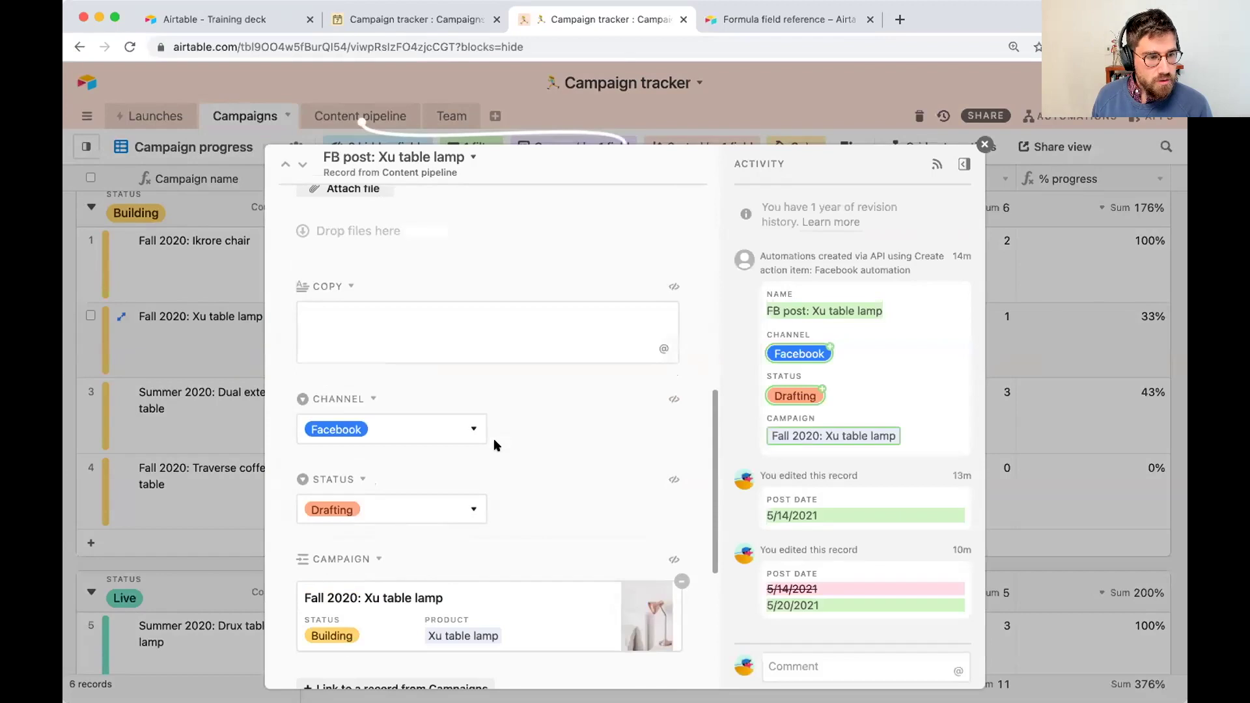
click(401, 507)
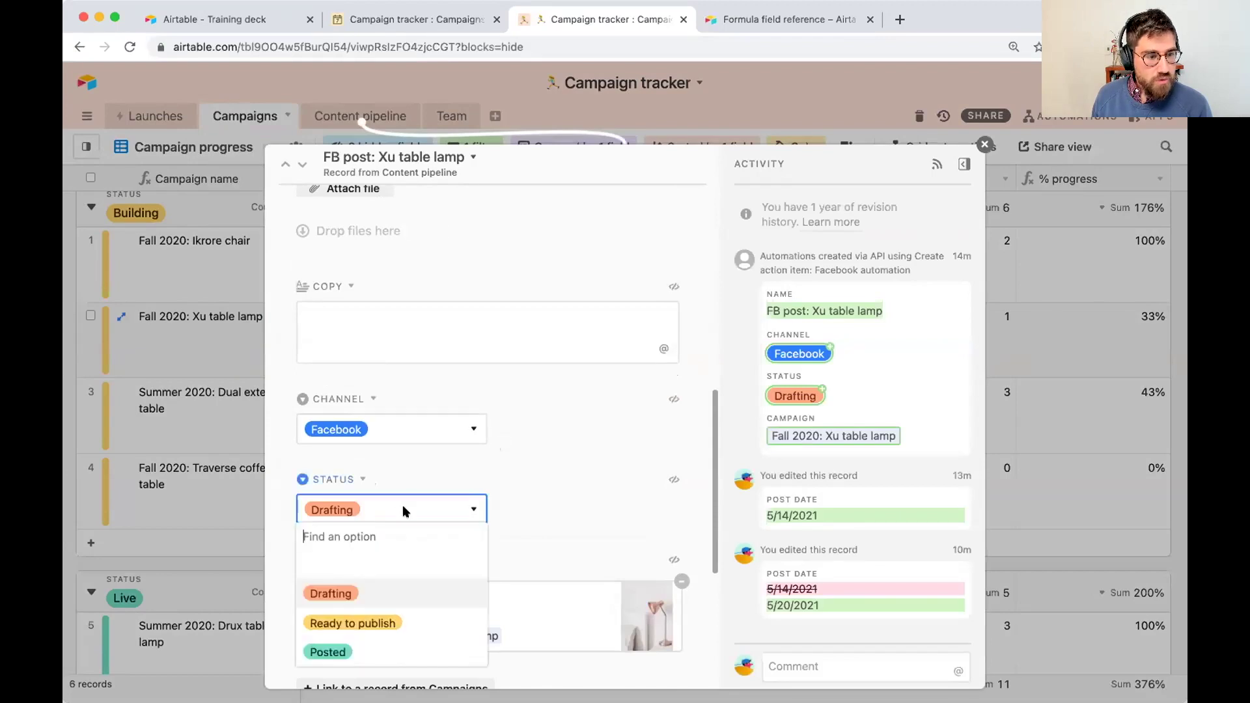
click(390, 650)
click(1062, 356)
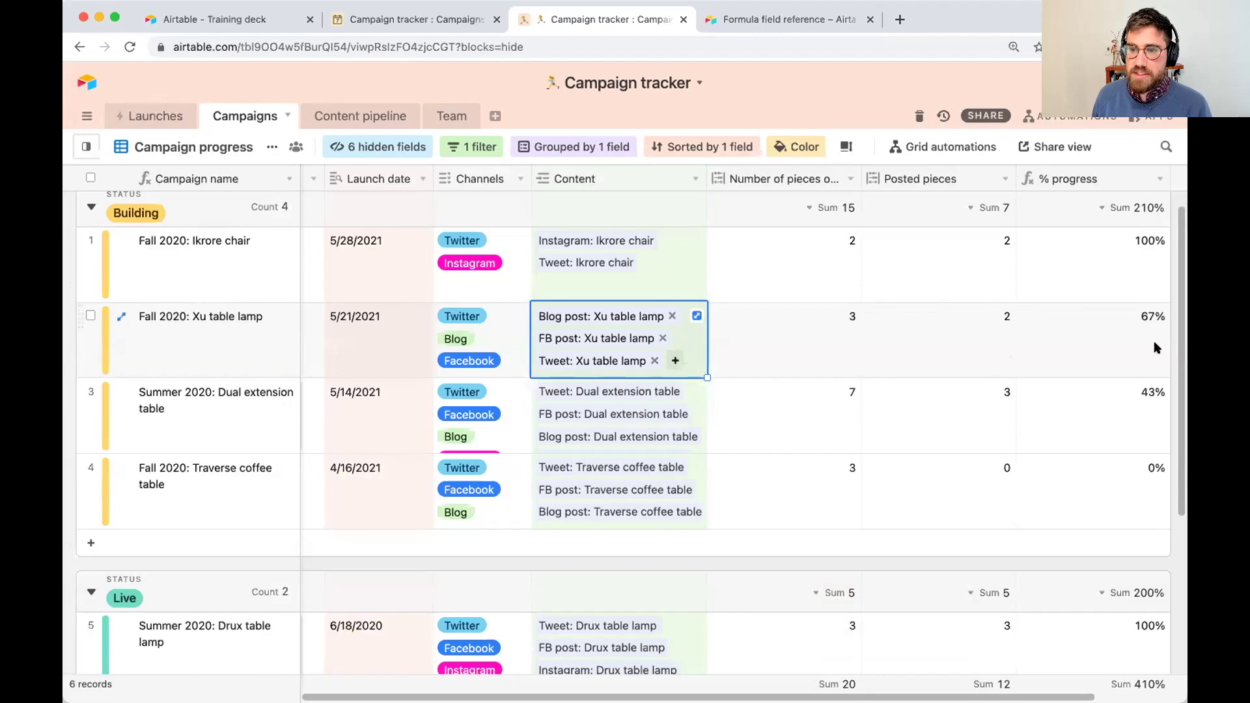
Step: Check the Xu table lamp campaign's % progress value and the view's filter condition
click(1107, 339)
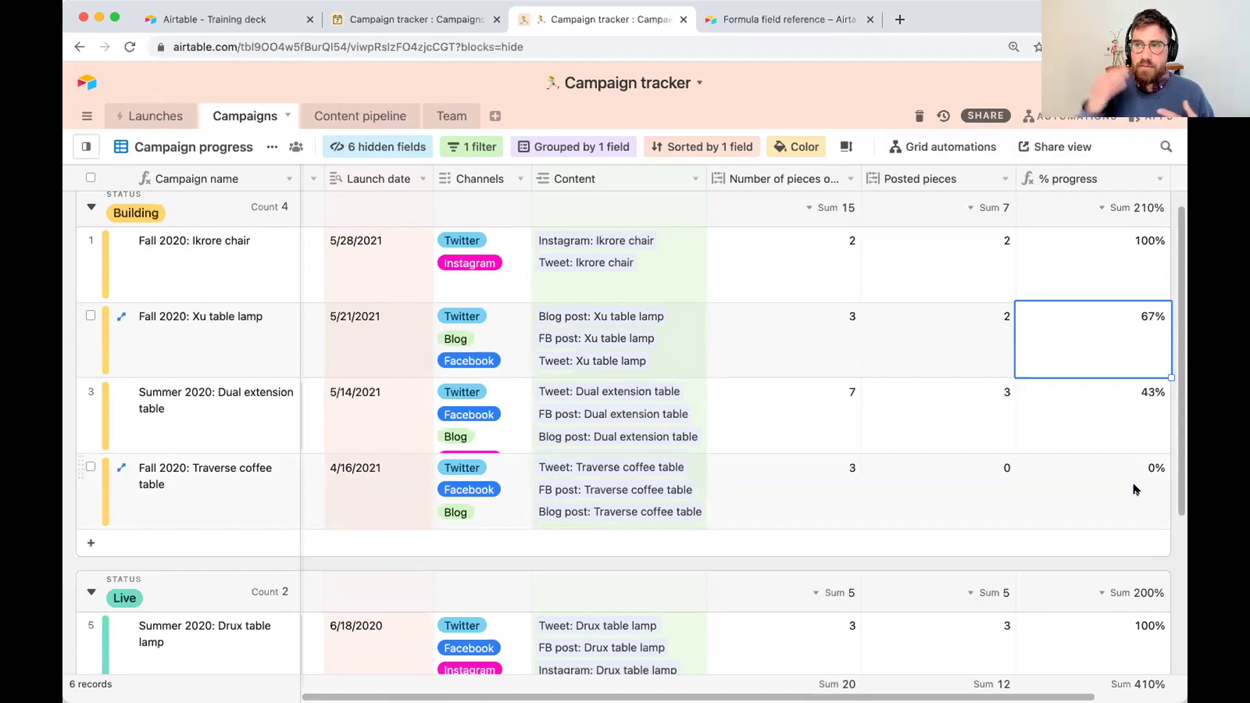
click(446, 148)
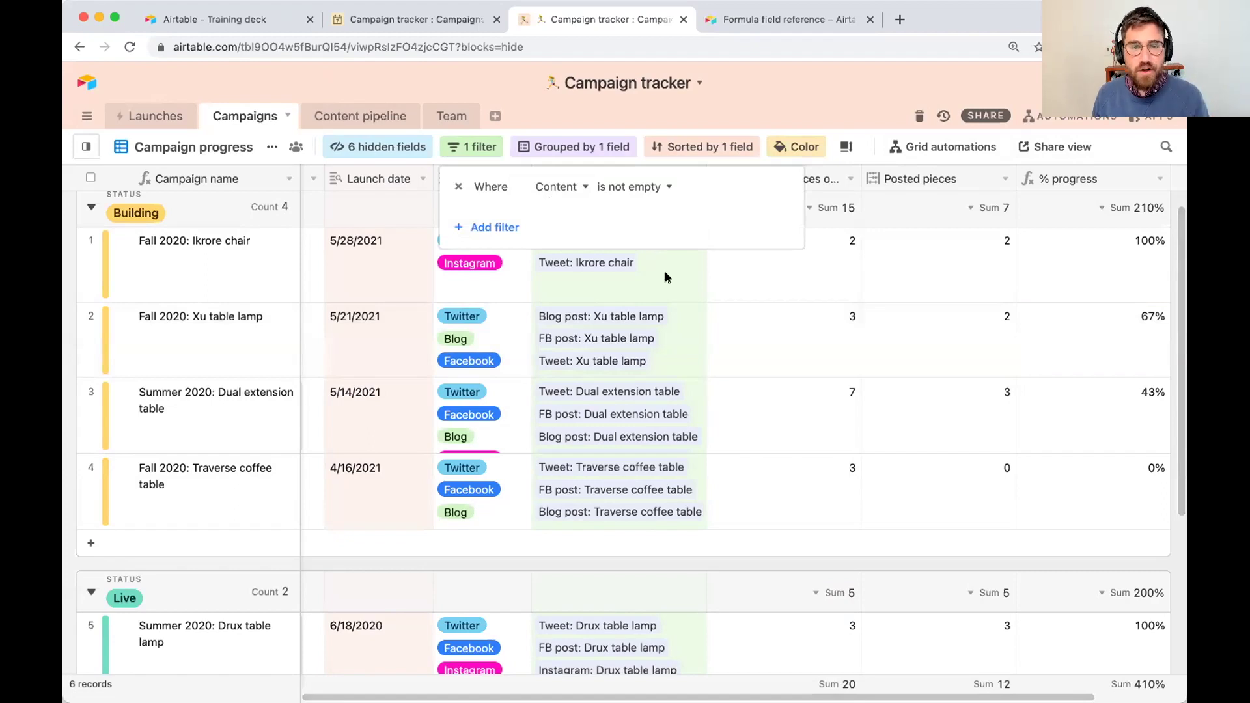
click(789, 264)
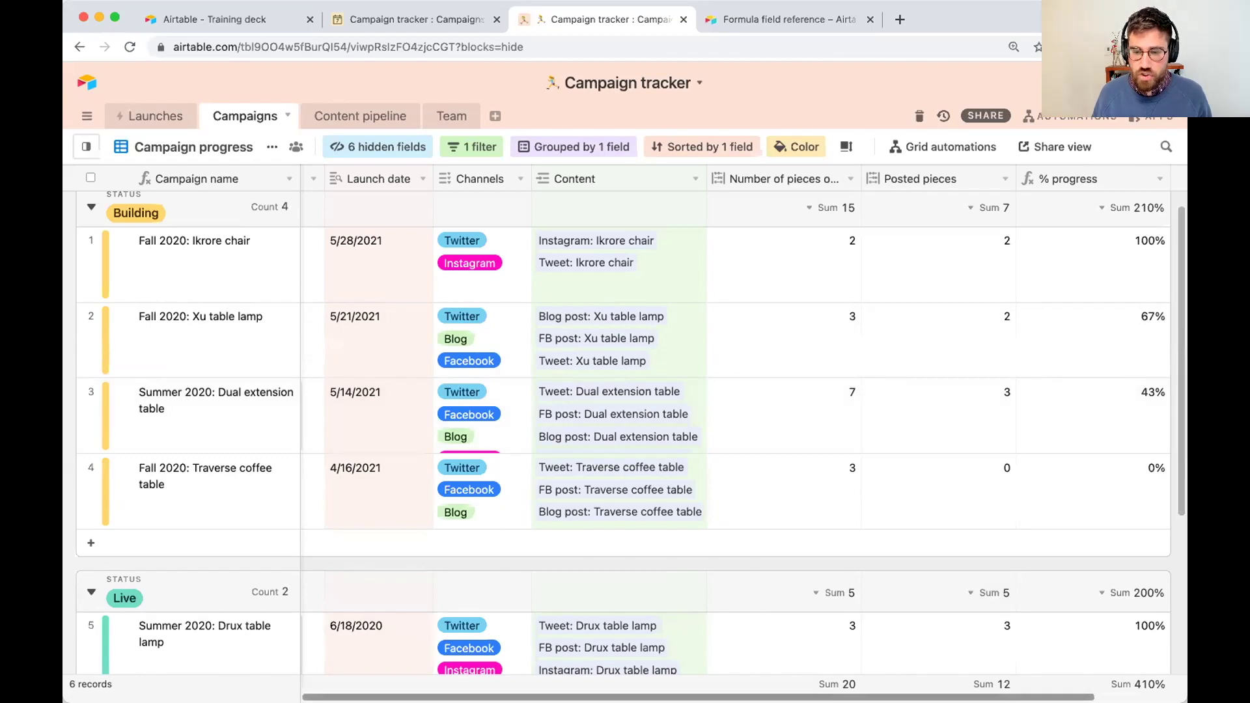
Step: Start a new field named "Progress status" in the Campaigns table and make it a Formula field
scroll(826, 397, right, 2)
scroll(1093, 416, right, 4)
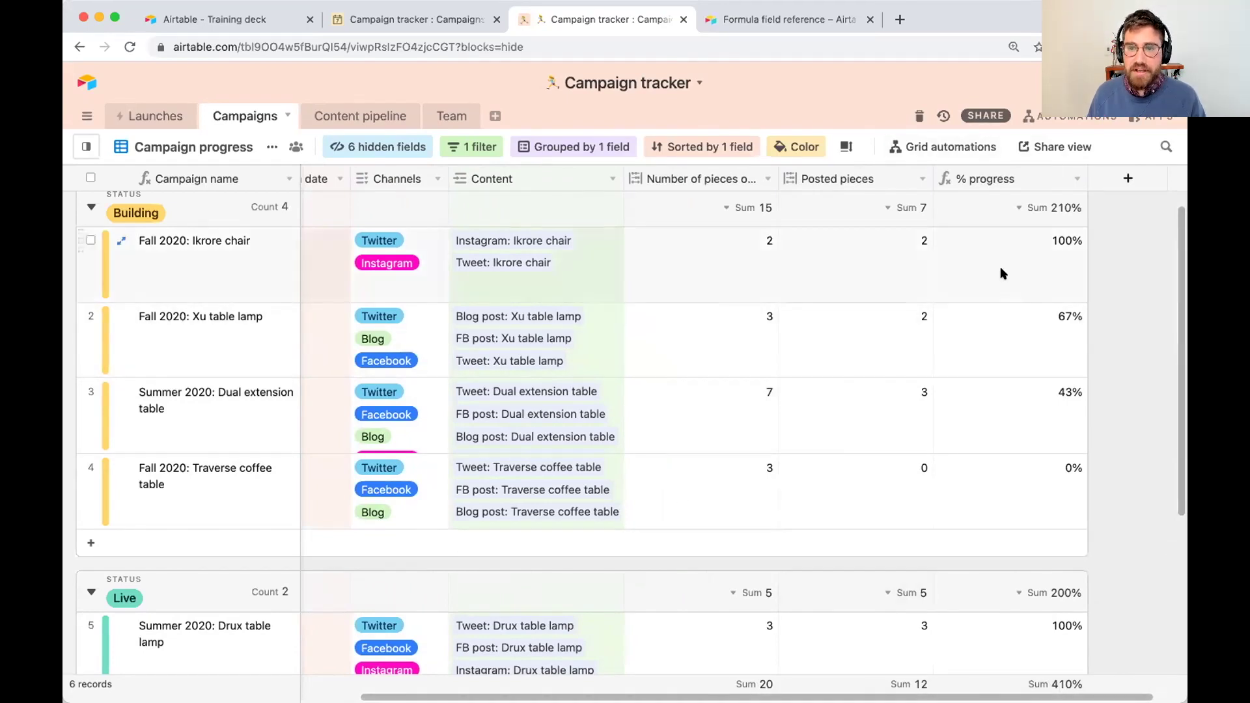
click(1135, 183)
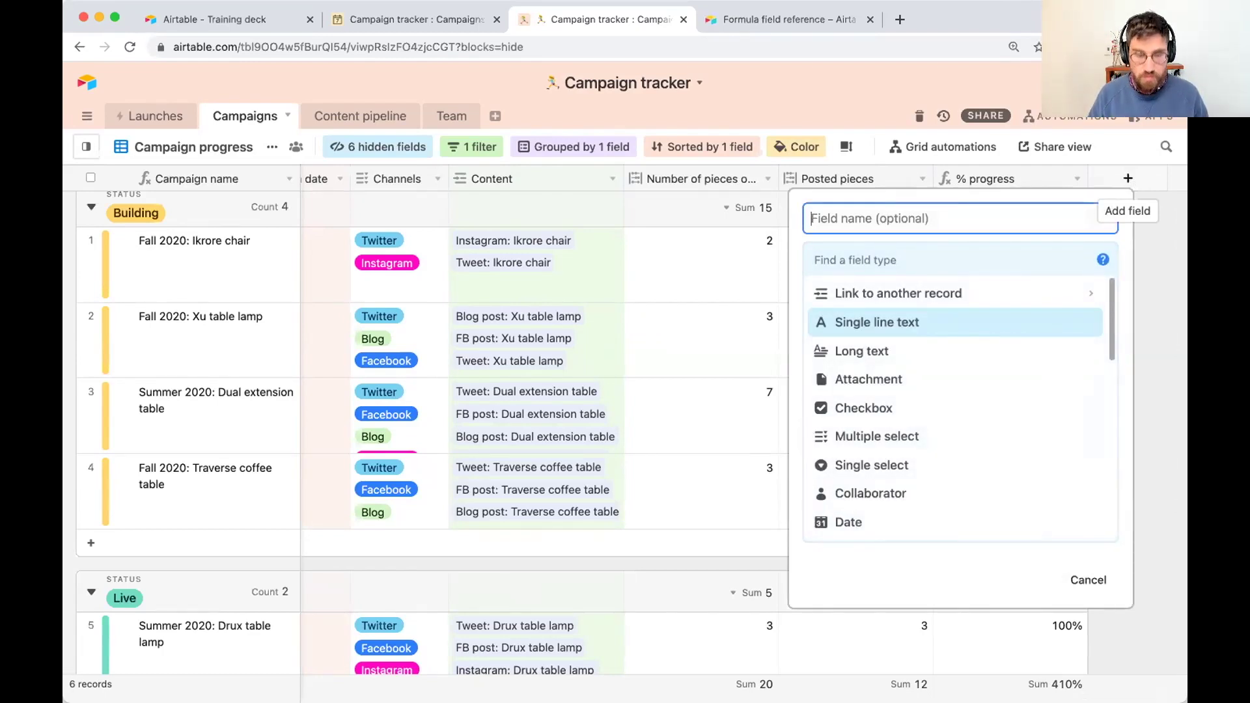
text(PRog)
key(BackSpace)
key(BackSpace)
key(BackSpace)
text(rogress )
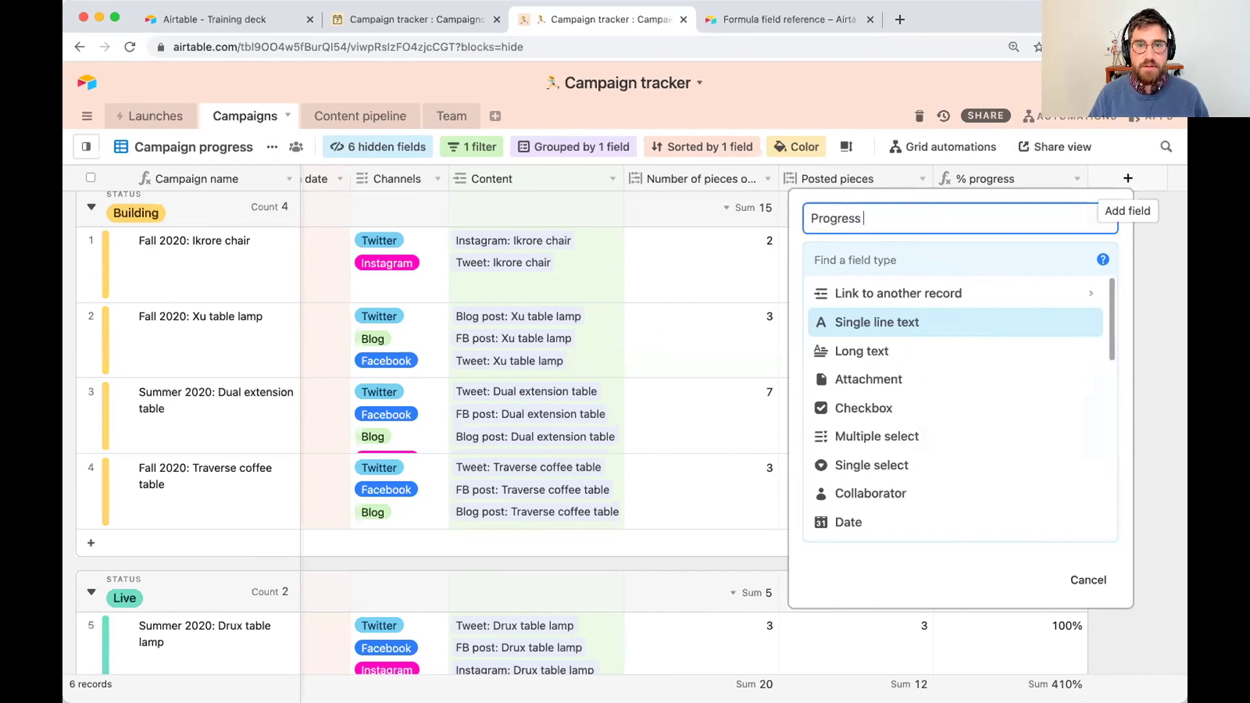
text(status)
click(964, 264)
text(form)
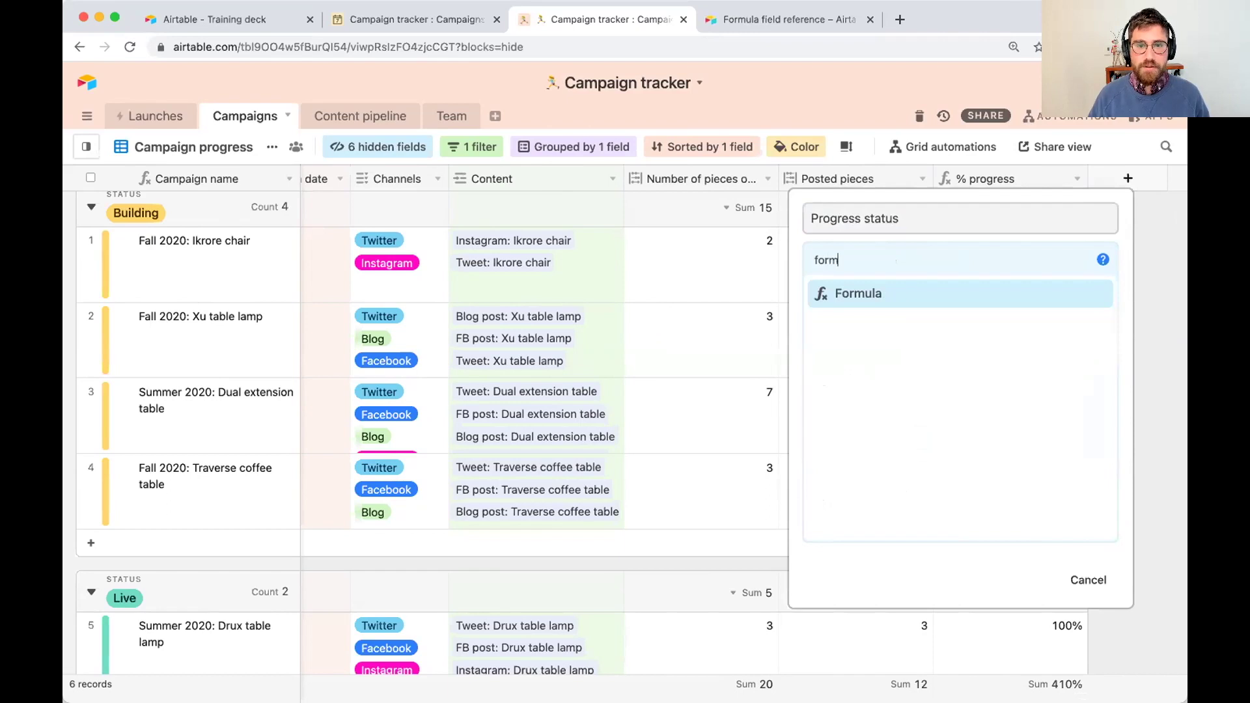
click(1021, 290)
Step: Begin the Progress status formula with an IF function whose condition is {% progress}=0
click(939, 369)
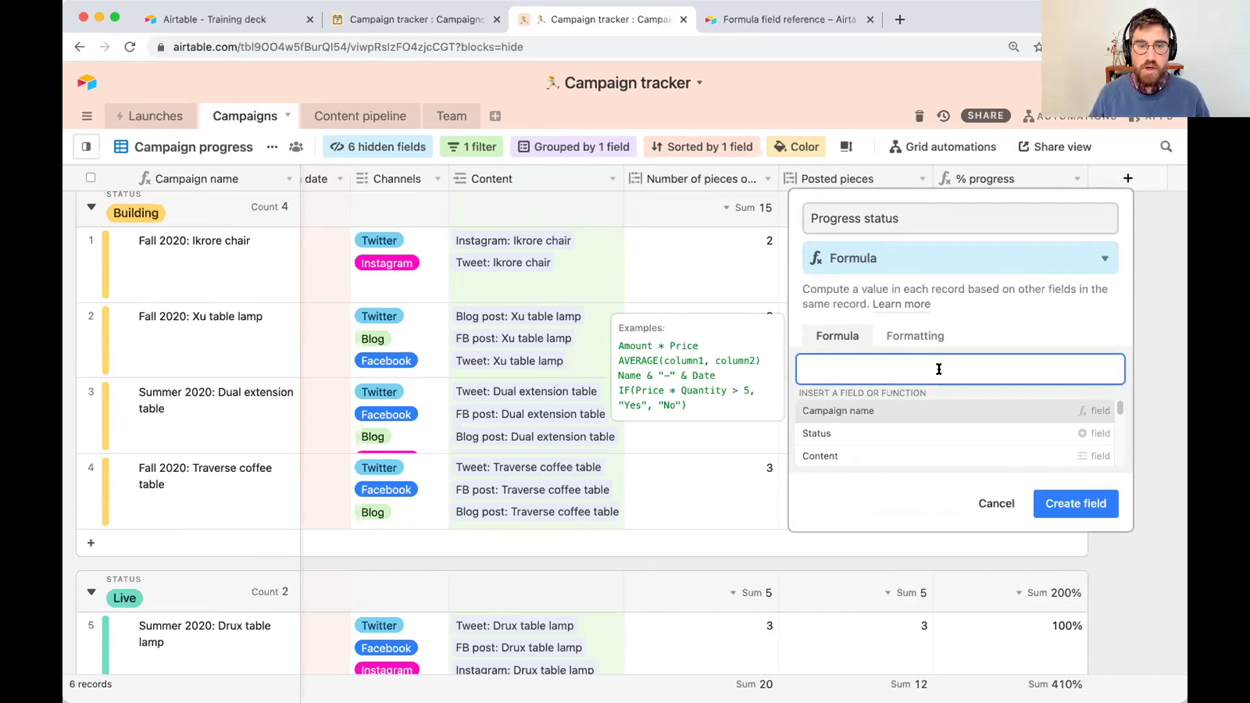
text(IF)
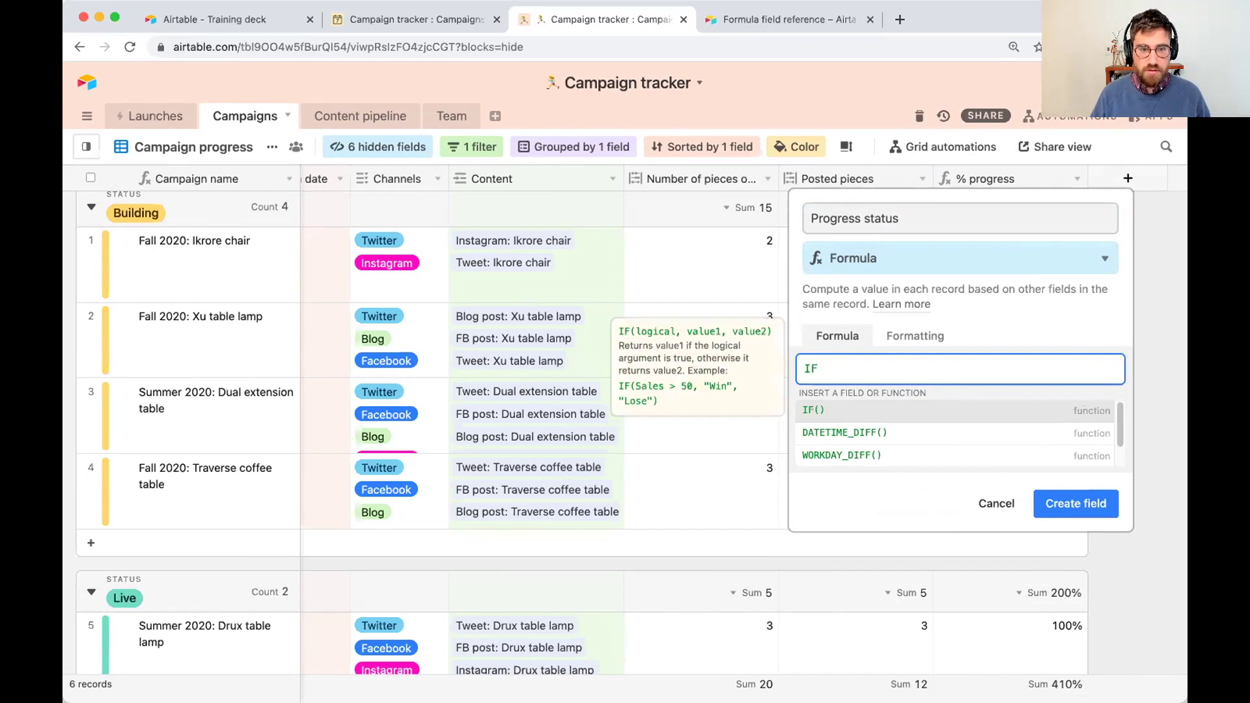
text(()
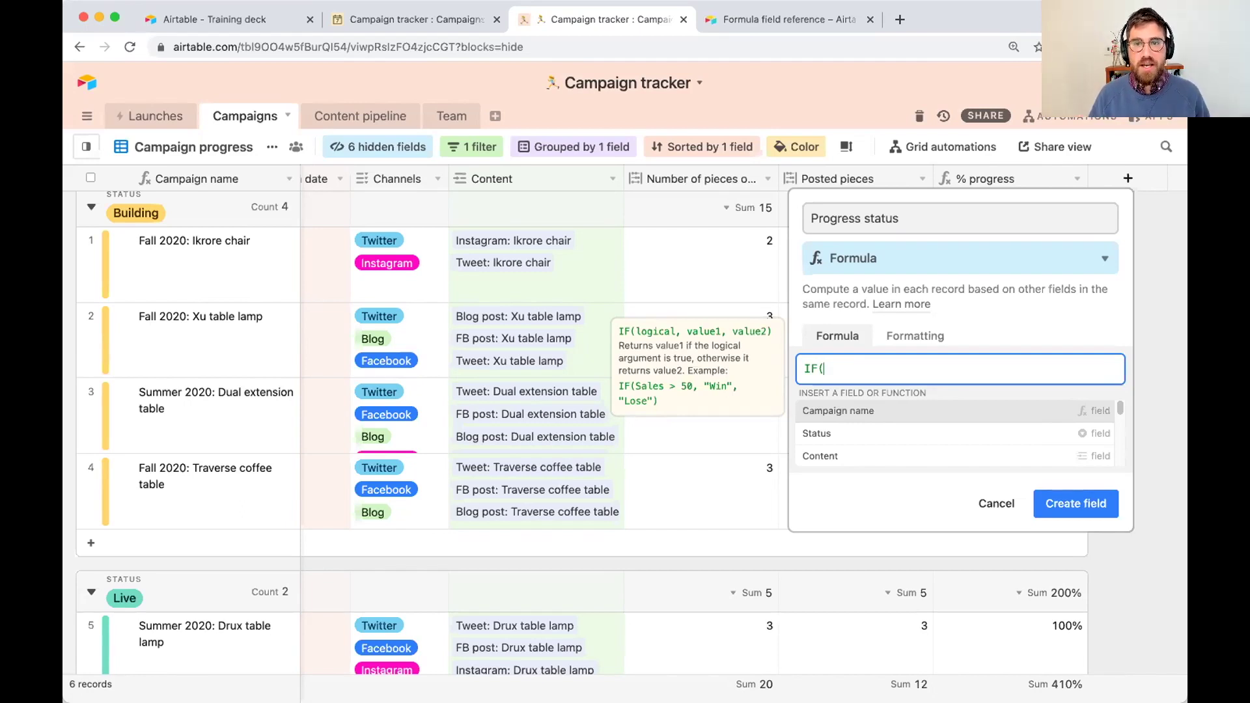
text(%)
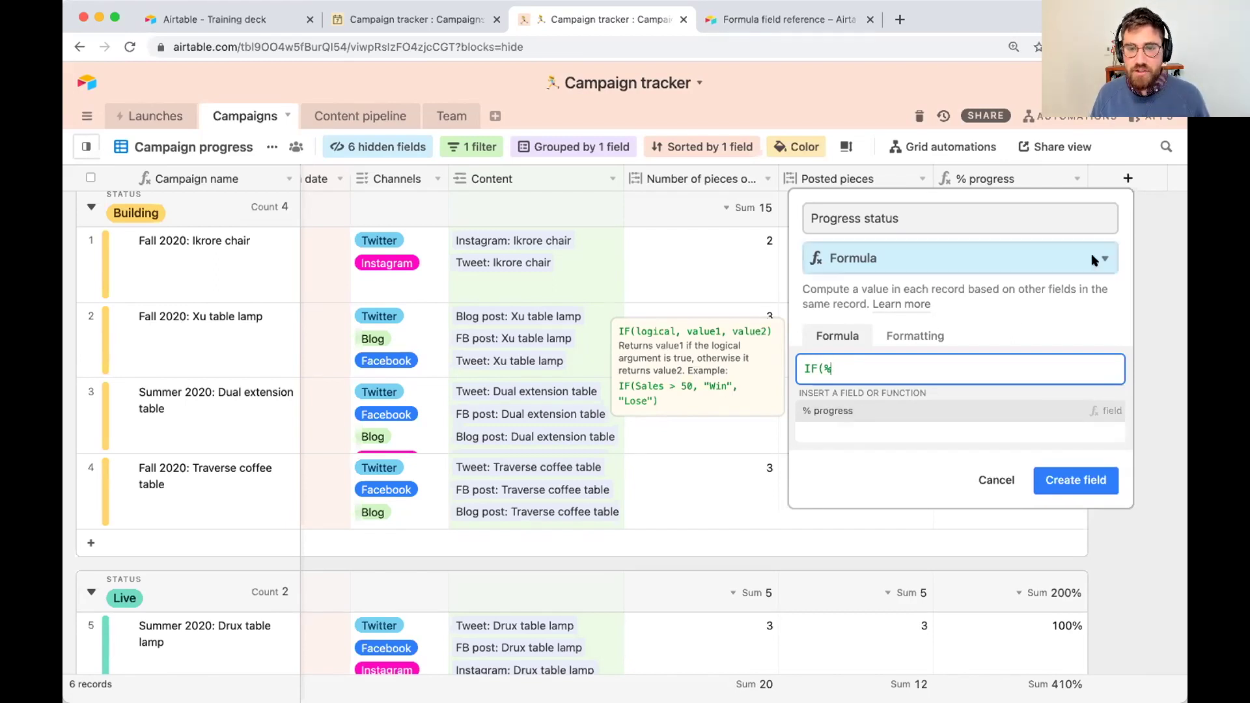
click(879, 411)
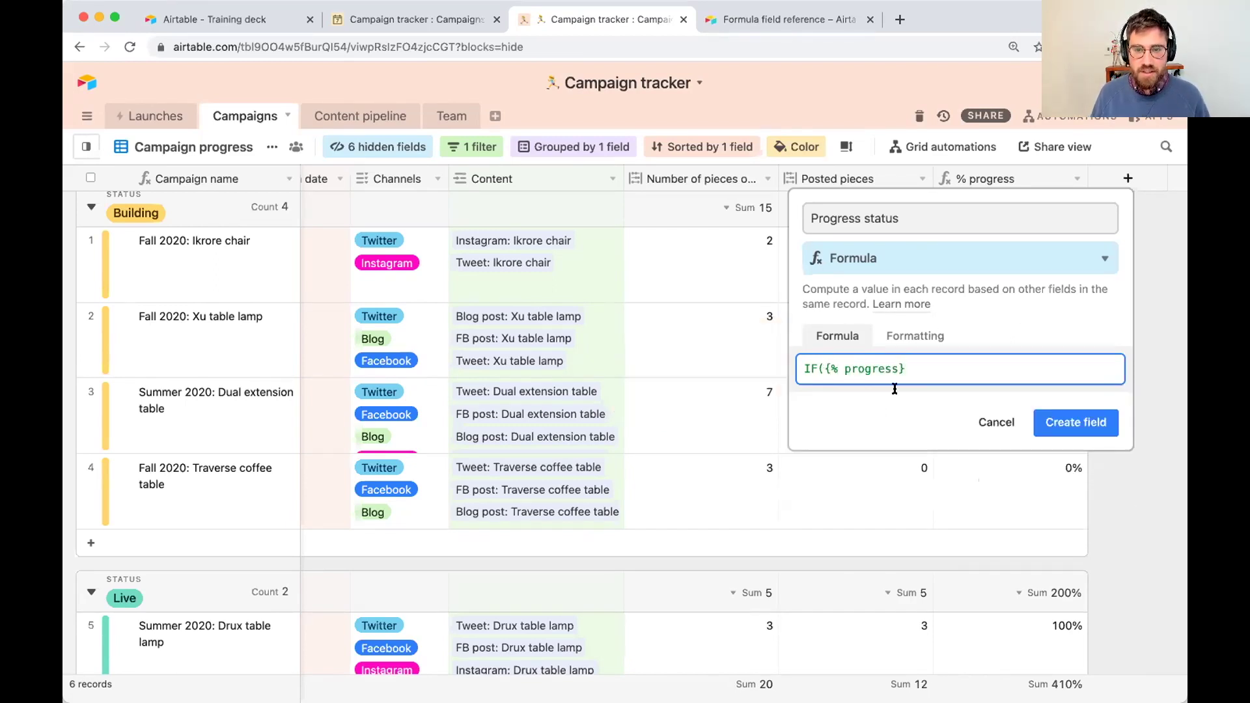
text(=)
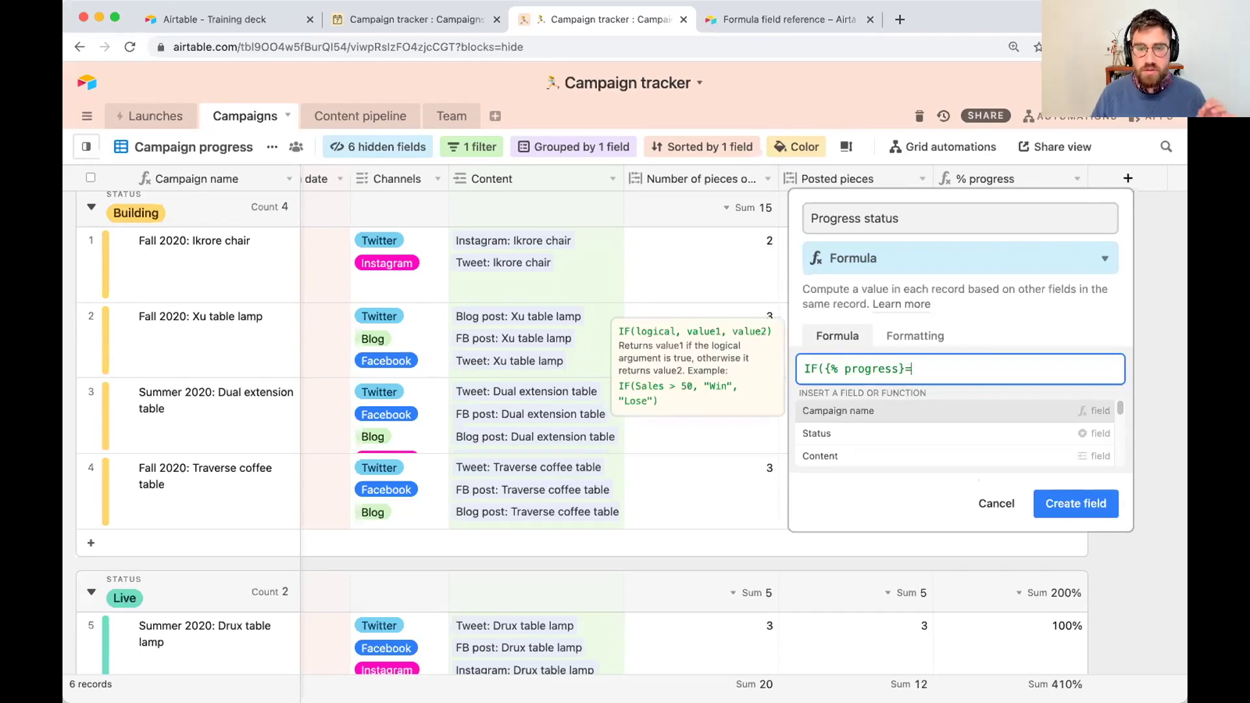
text(0)
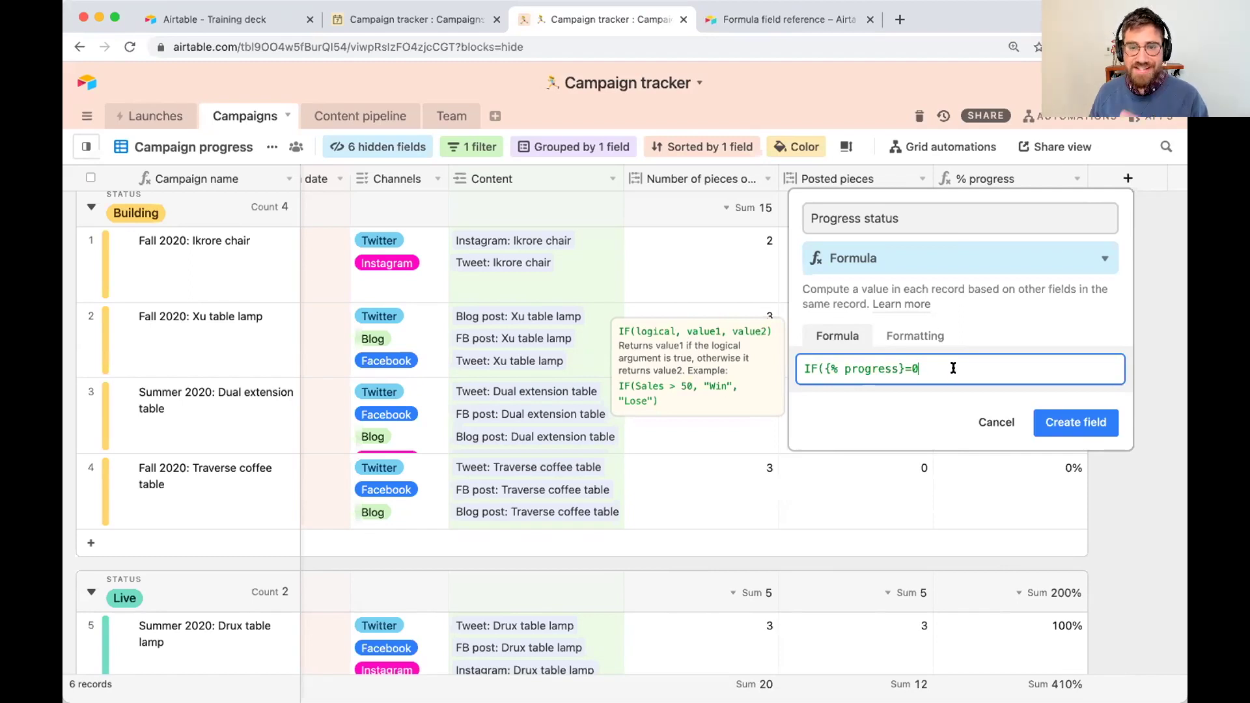
text(,)
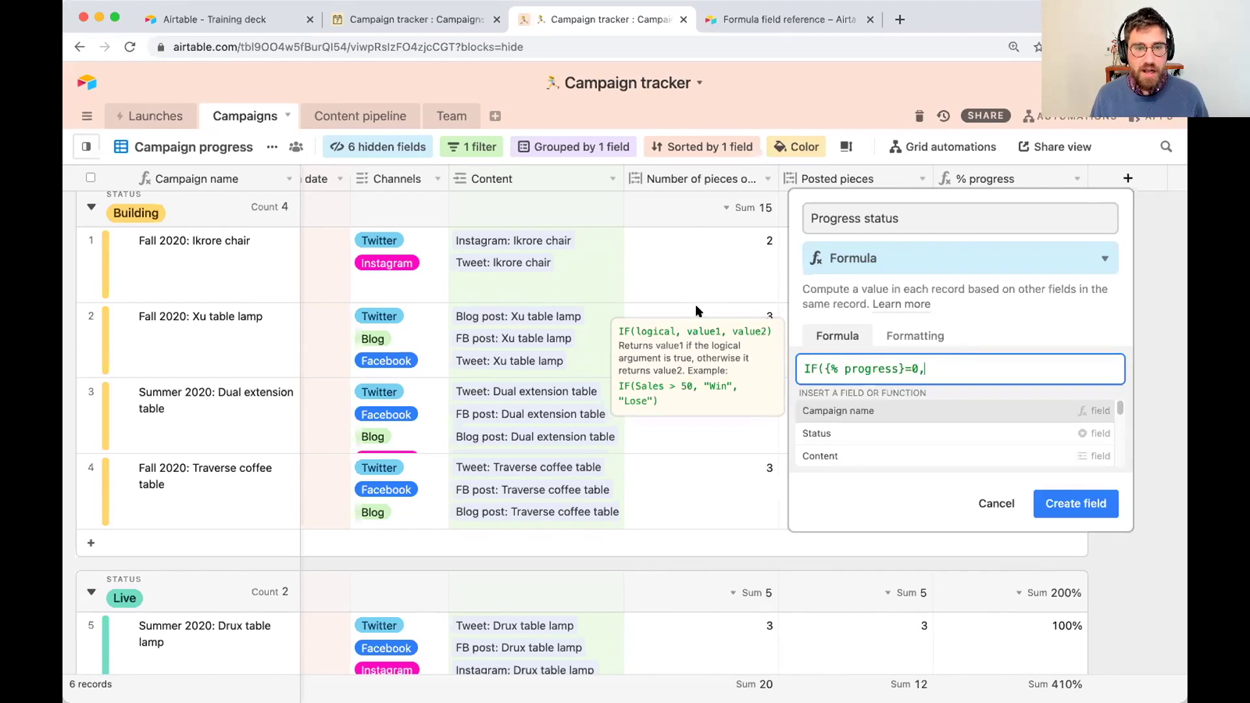
Step: Complete the IF formula with "Not started" as the true result and "In progress" as the false result, and create the field
text(")
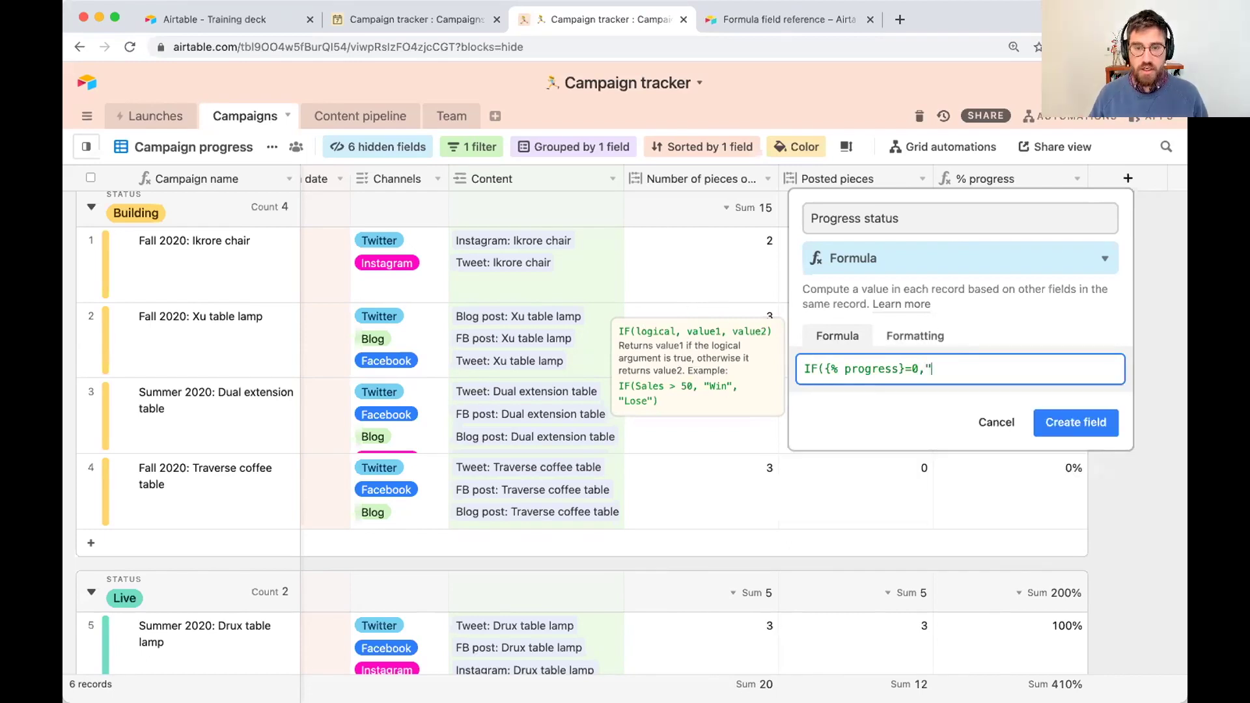
text(Not started")
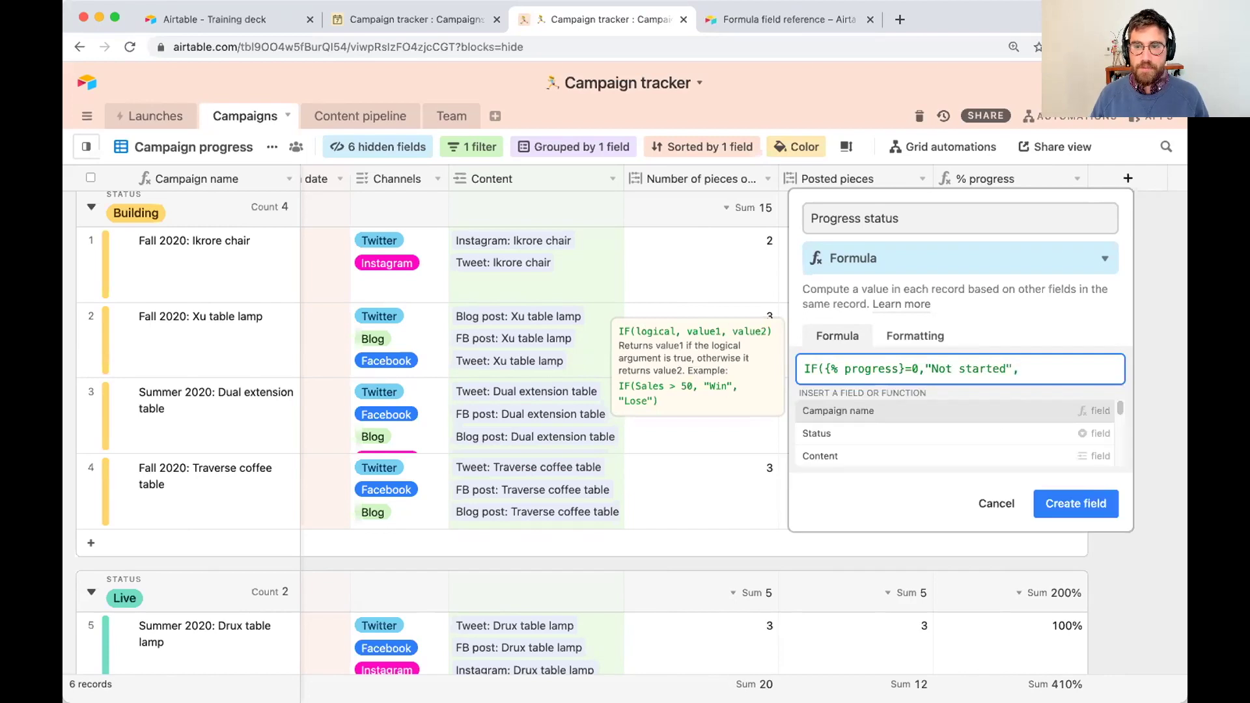
text(,)
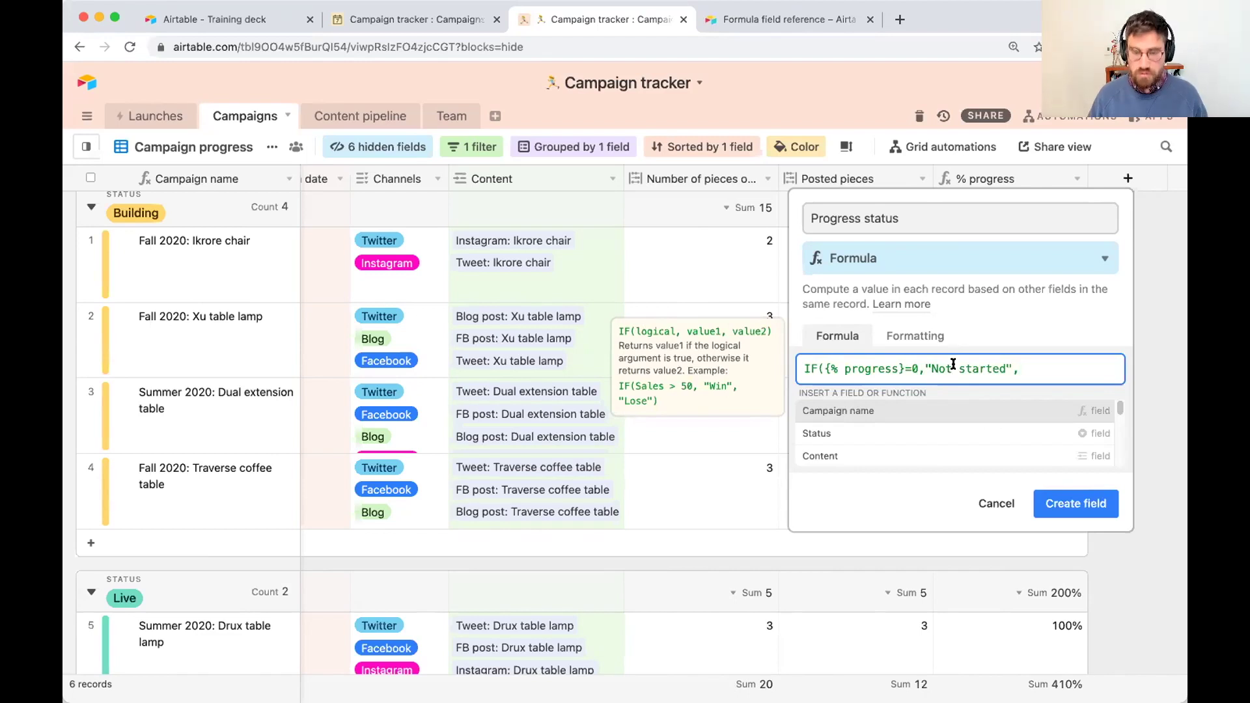
text(")
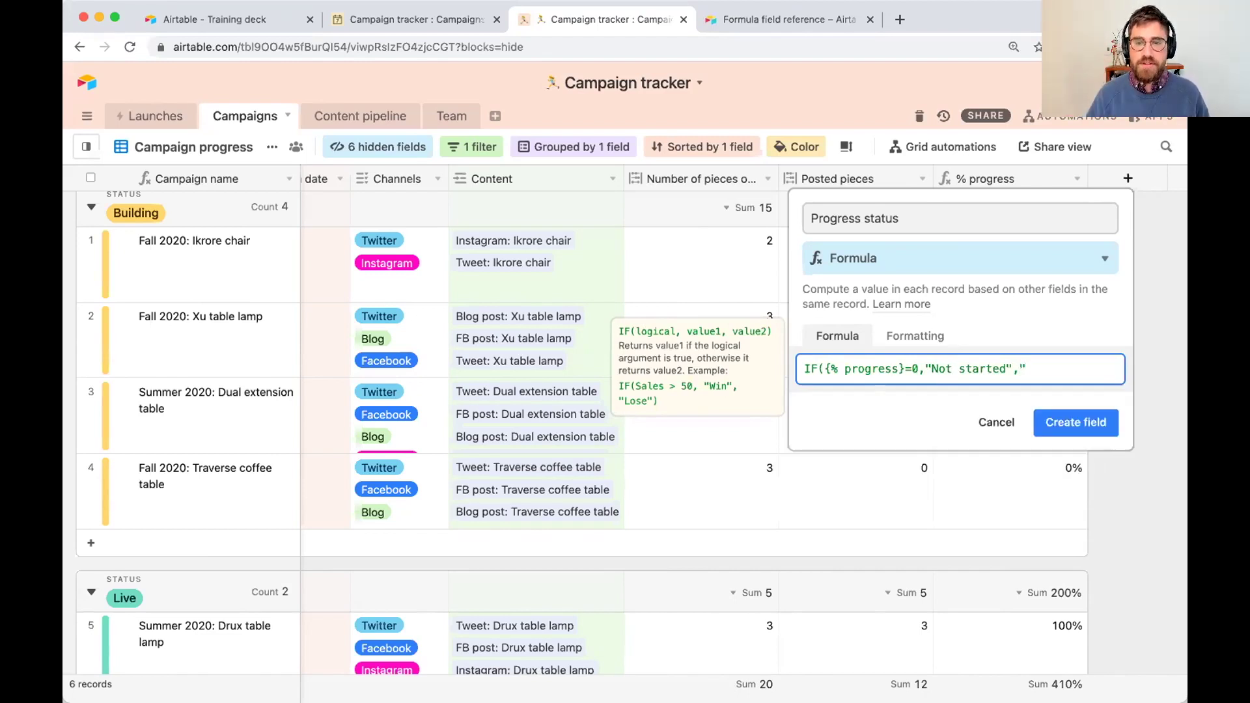
text(In p)
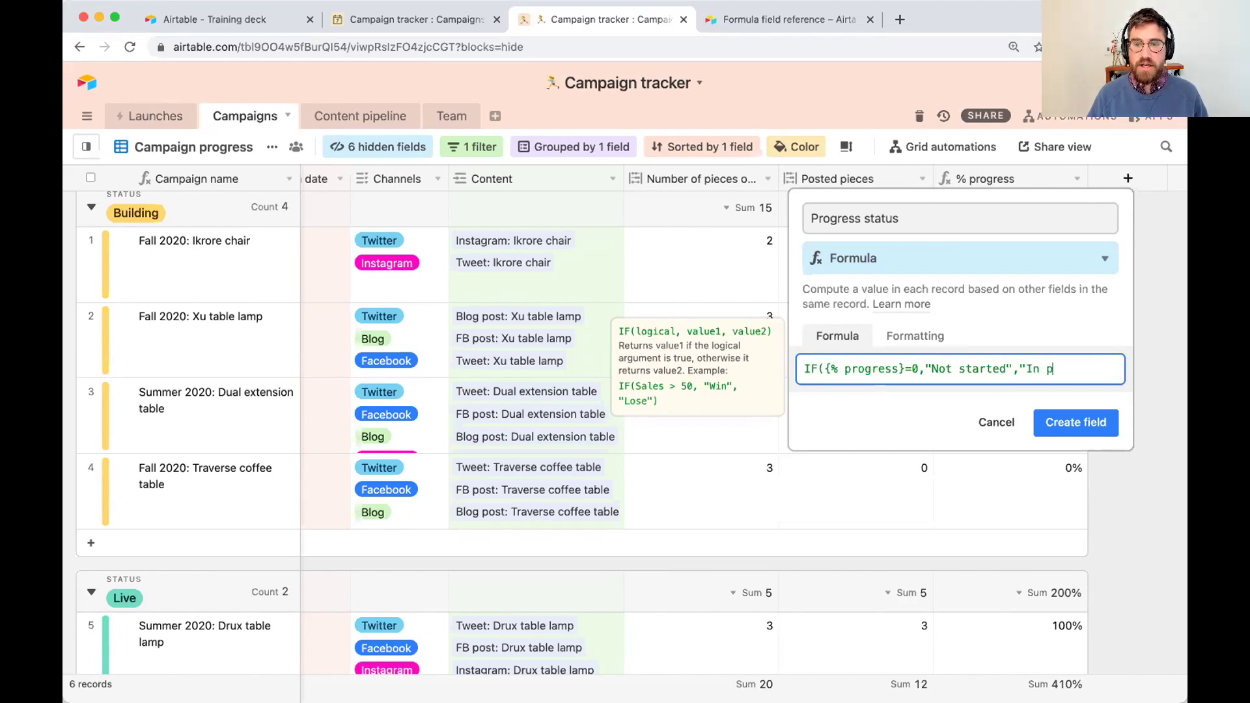
text(rogress)
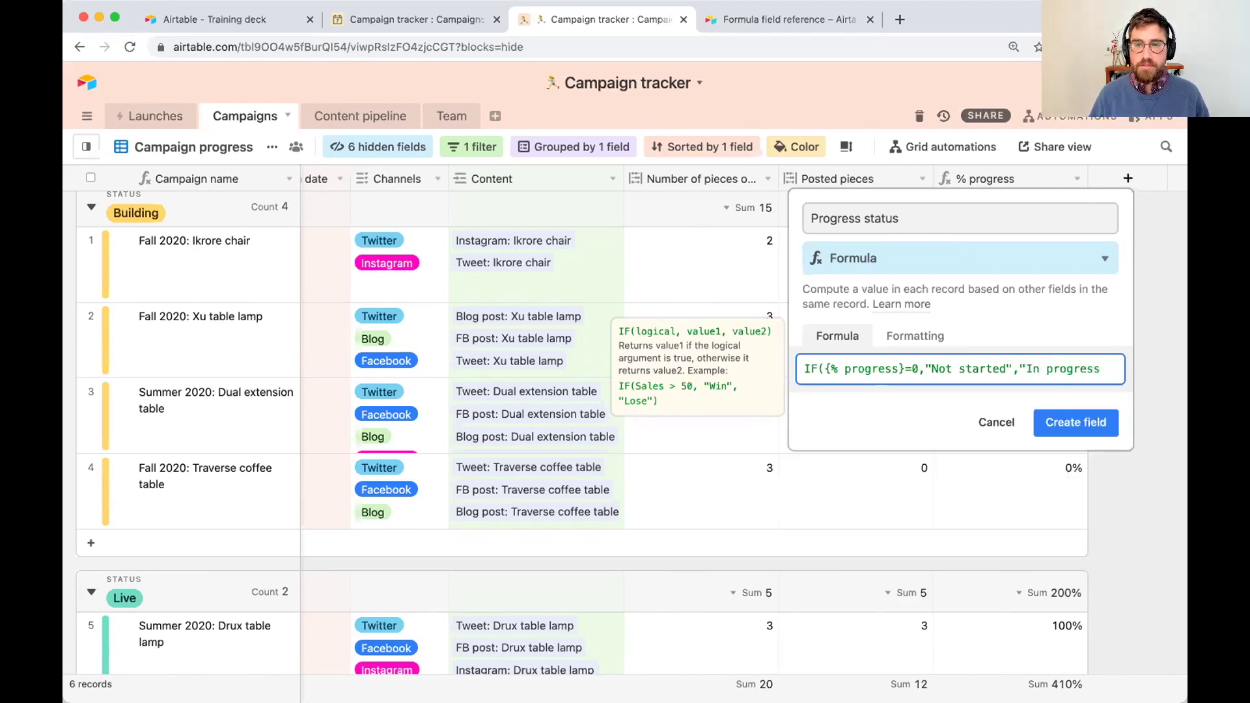
text("))
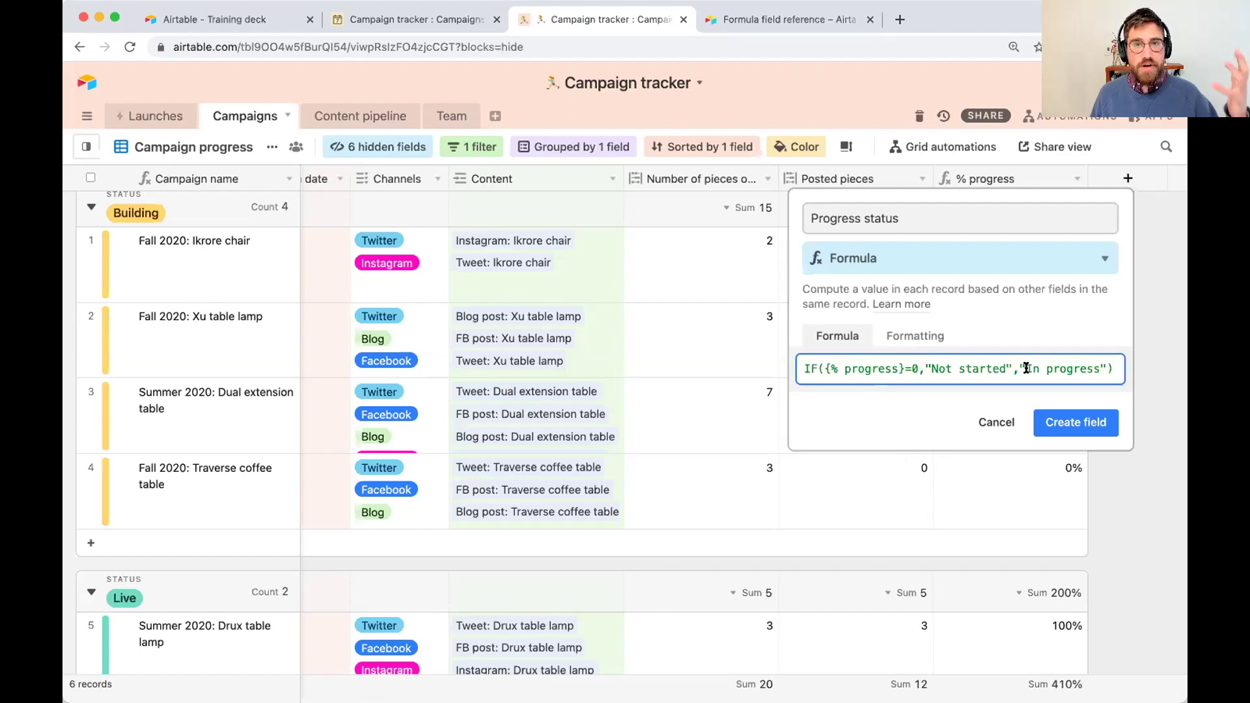
click(1108, 420)
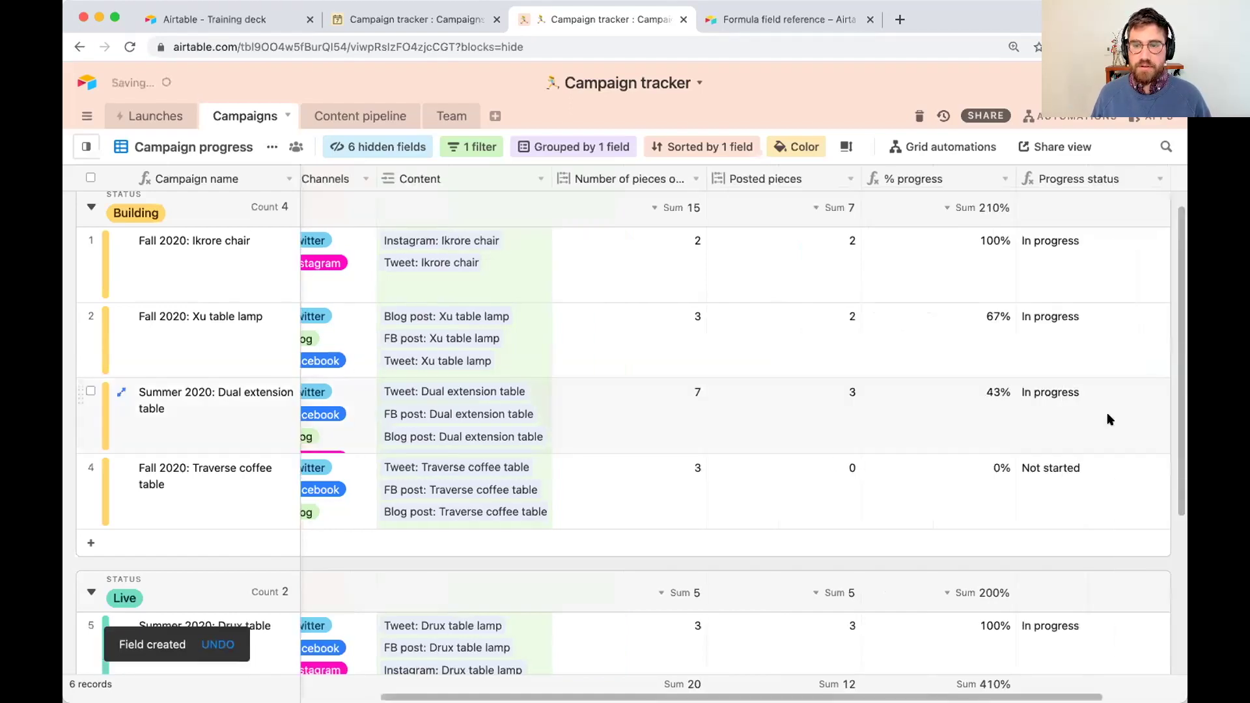
Step: Check the Progress status values of the campaigns in the Building group, including the Traverse coffee table campaign
click(1074, 270)
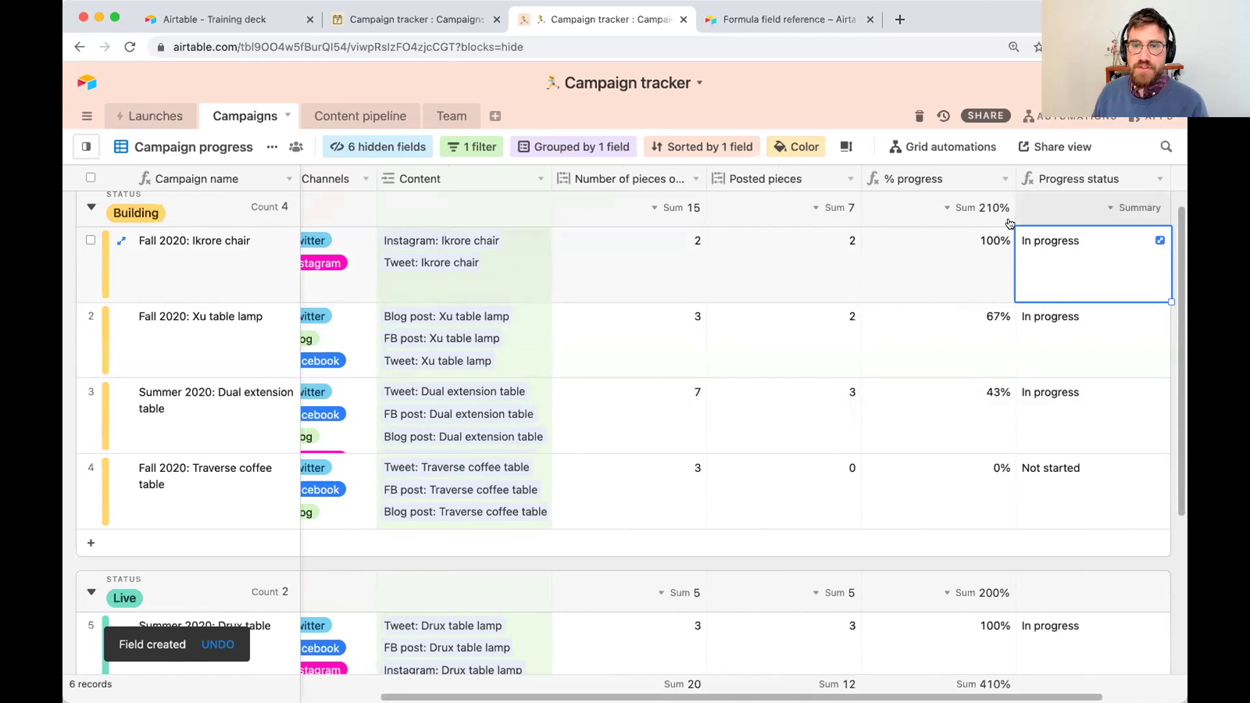
drag(1052, 251, 1049, 408)
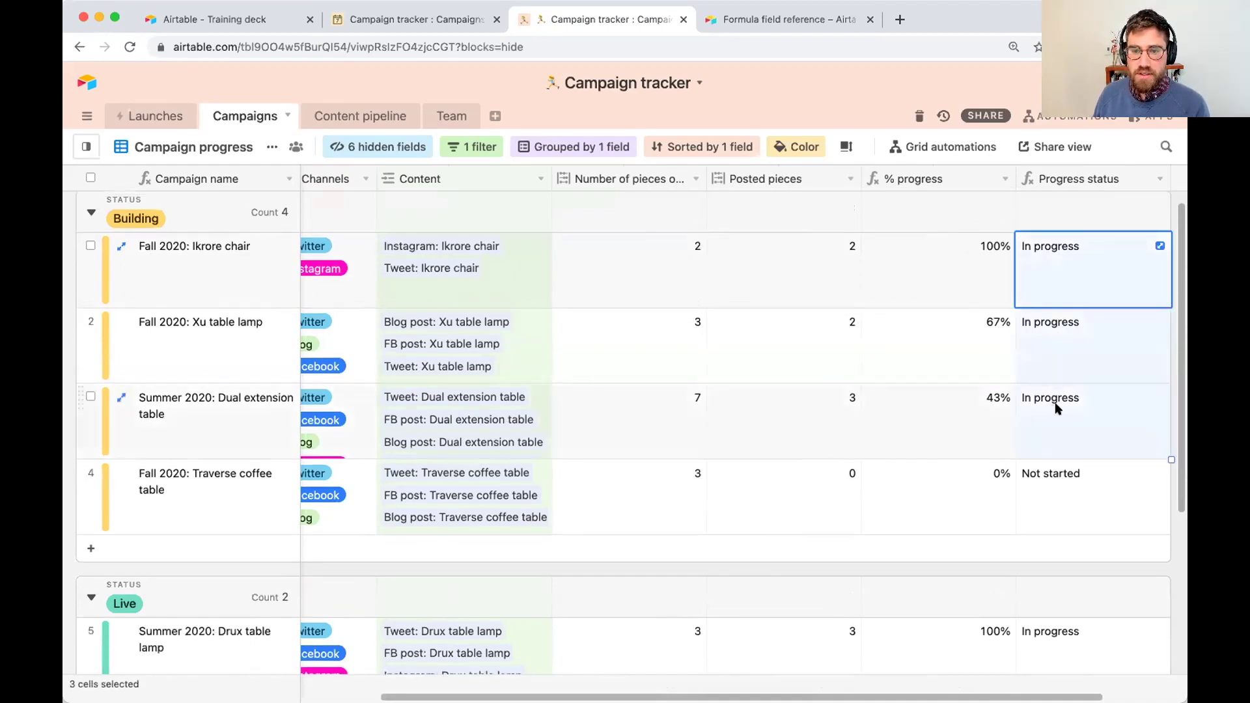
scroll(1051, 403, down, 1)
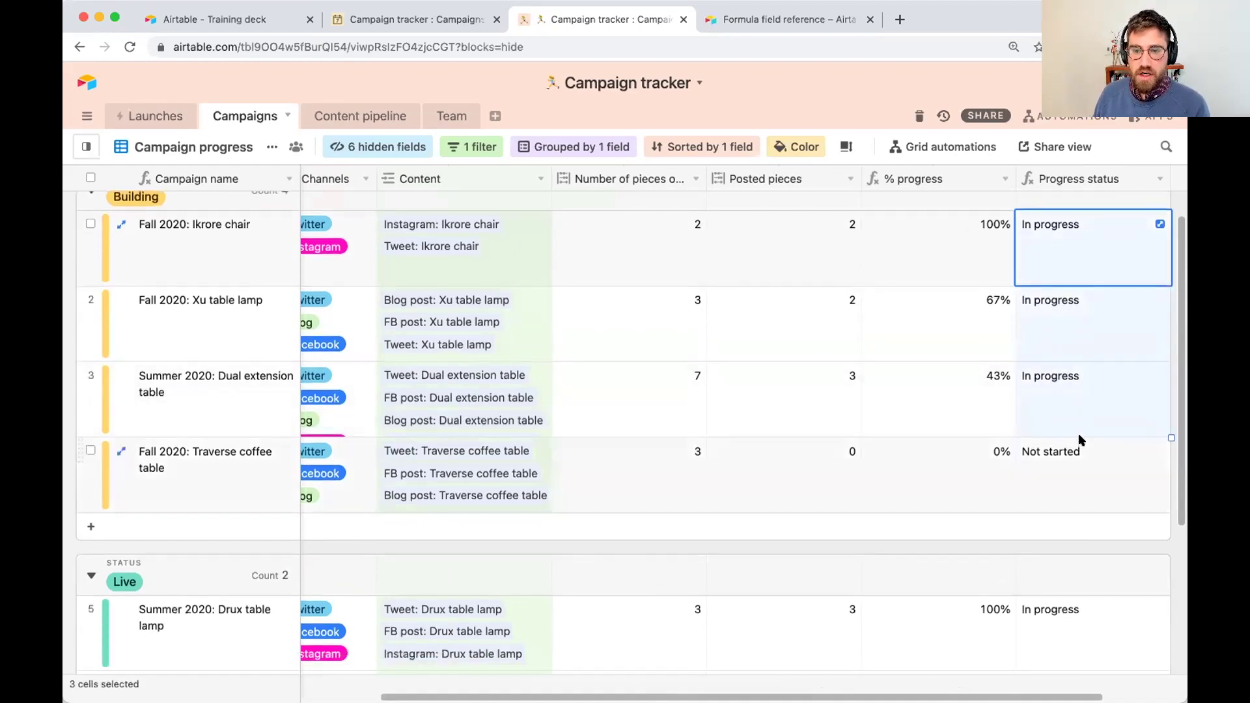
click(1036, 466)
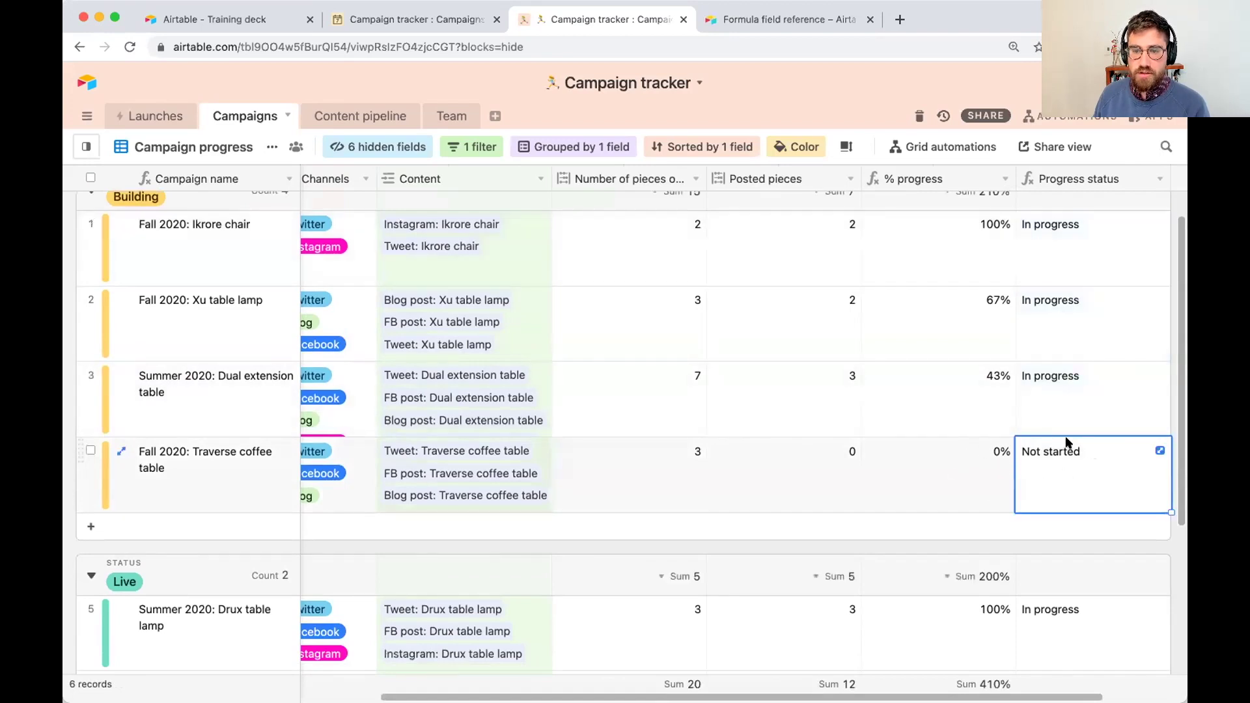
Step: Switch to the Training deck and review the slide labelling the IF formula's function and parameters
click(273, 19)
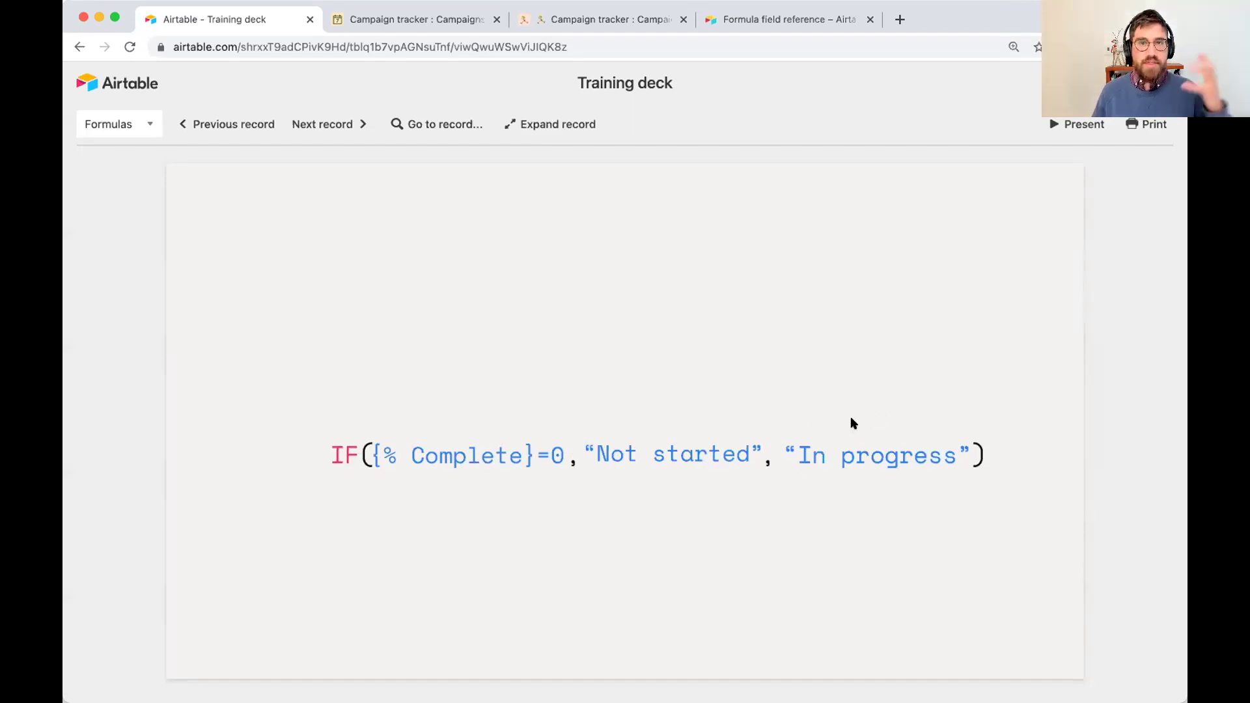
key(Right)
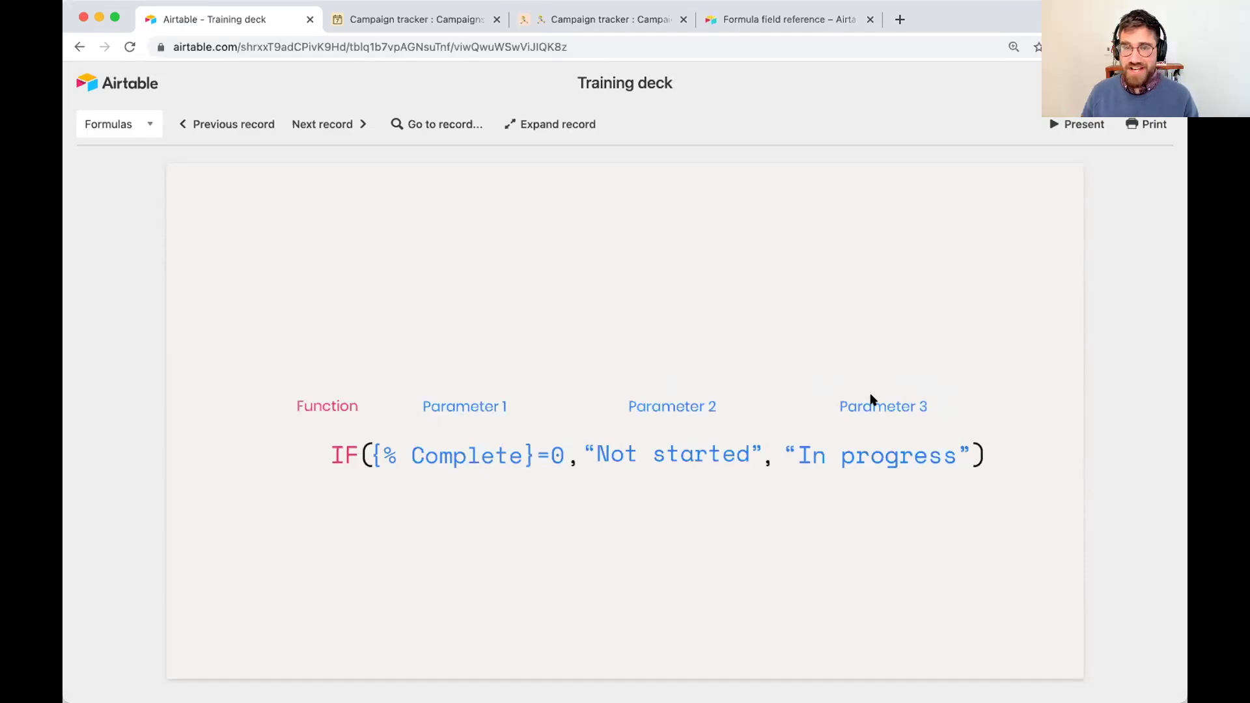
Step: Return to the Campaign tracker base and compare the Ikrore chair campaign's % progress with its Progress status
click(620, 19)
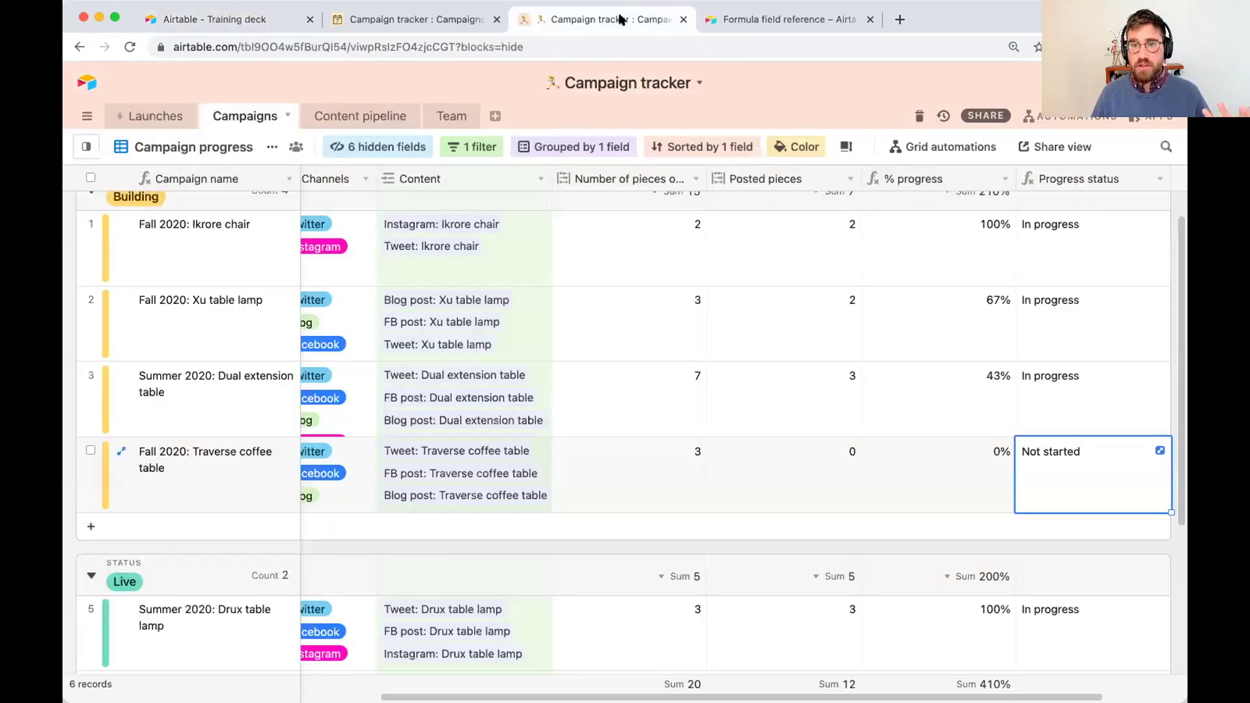
click(961, 244)
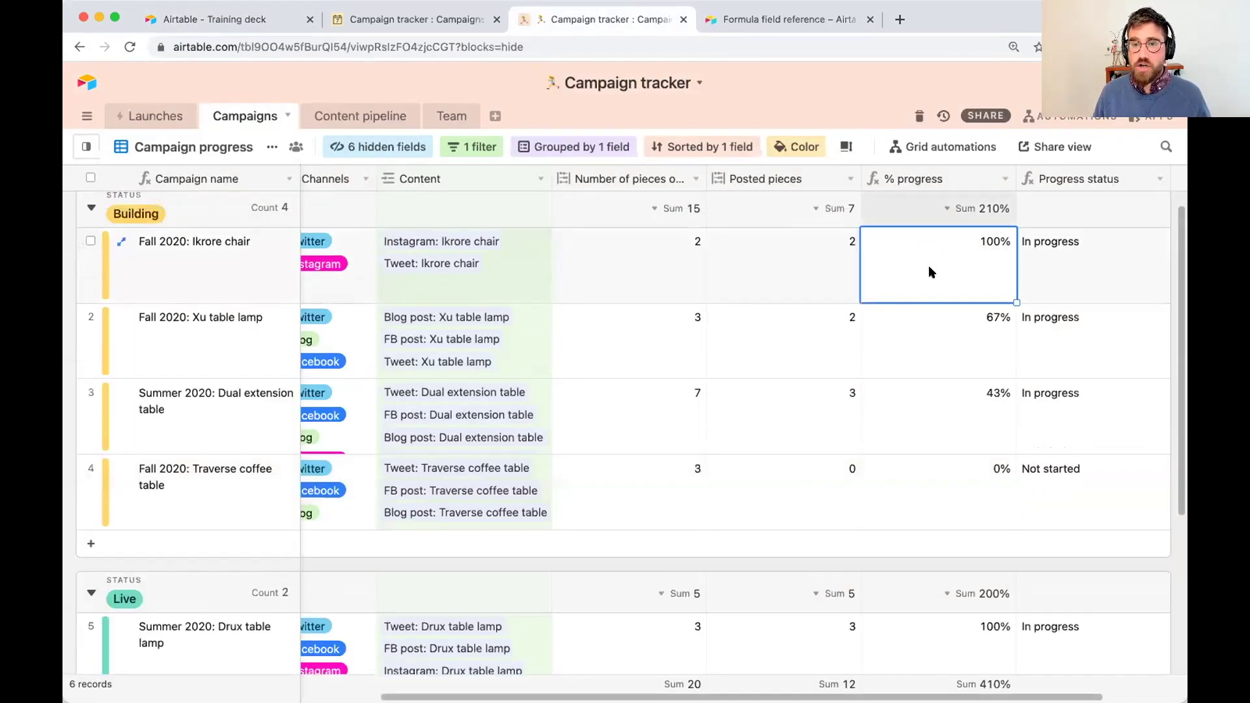
click(1057, 270)
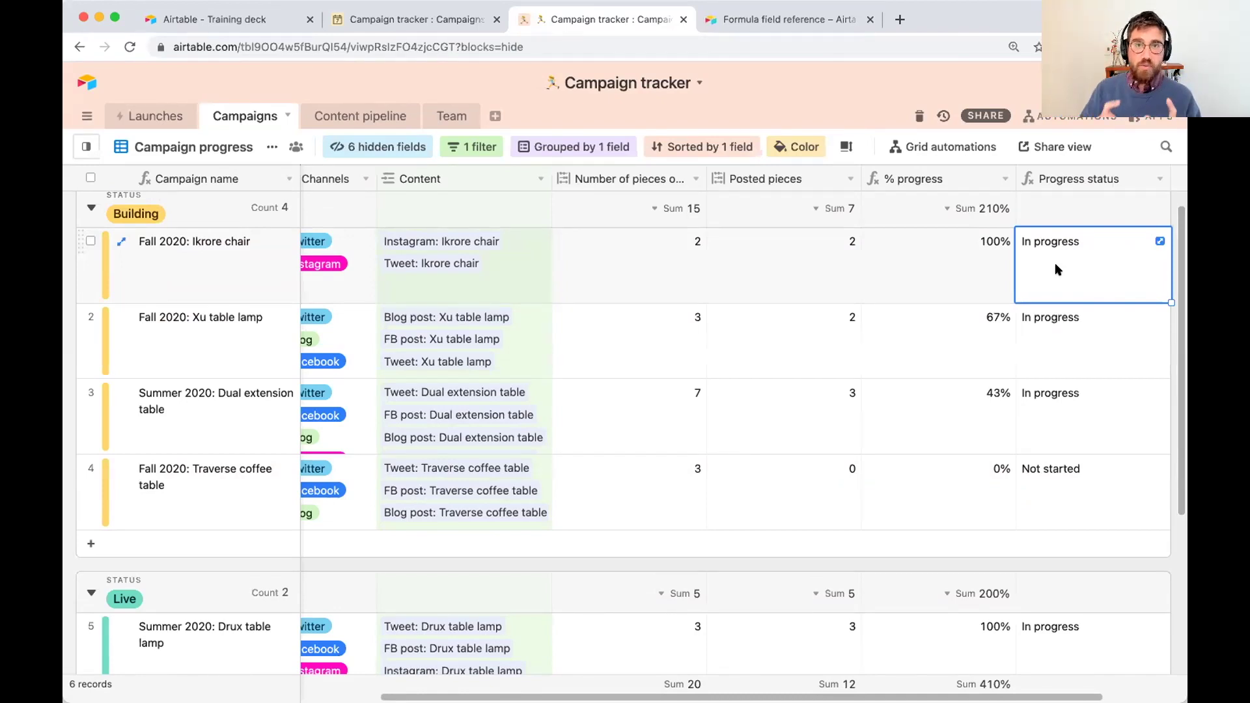
Step: Open the Progress status field for editing and remove the "In progress" argument from its IF formula
click(1154, 181)
click(1135, 205)
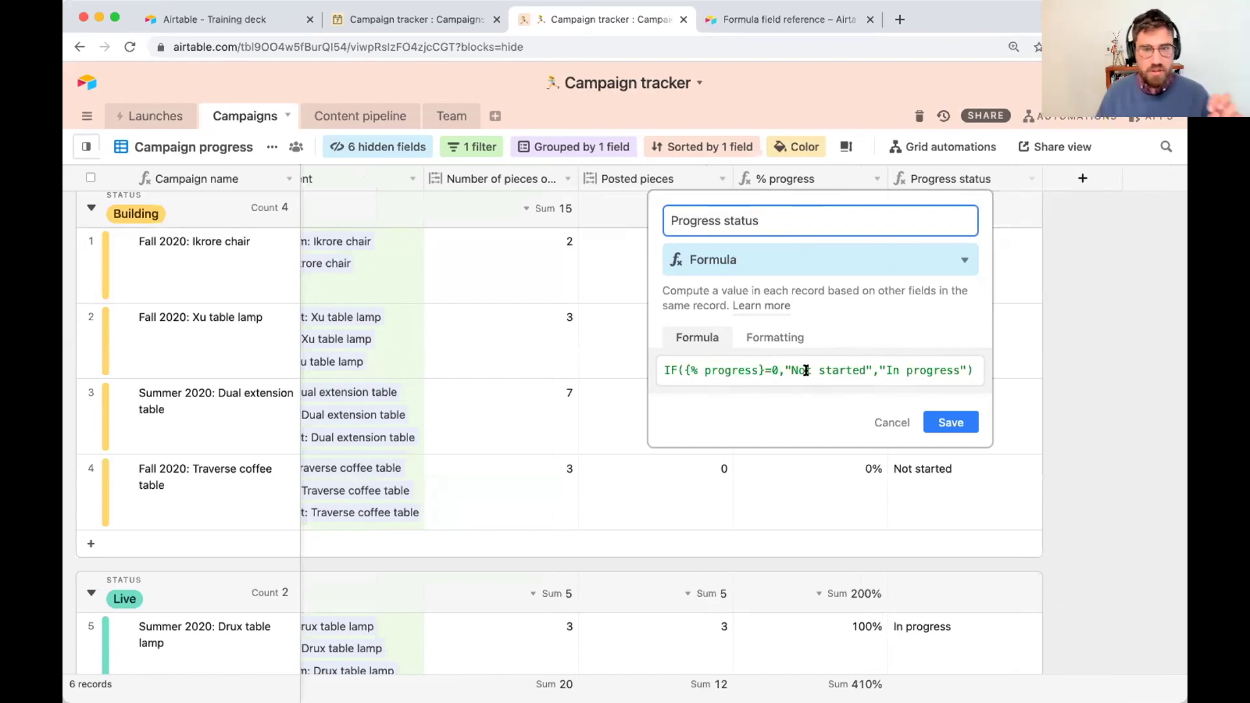
click(876, 371)
text(,)
drag(879, 370, 960, 360)
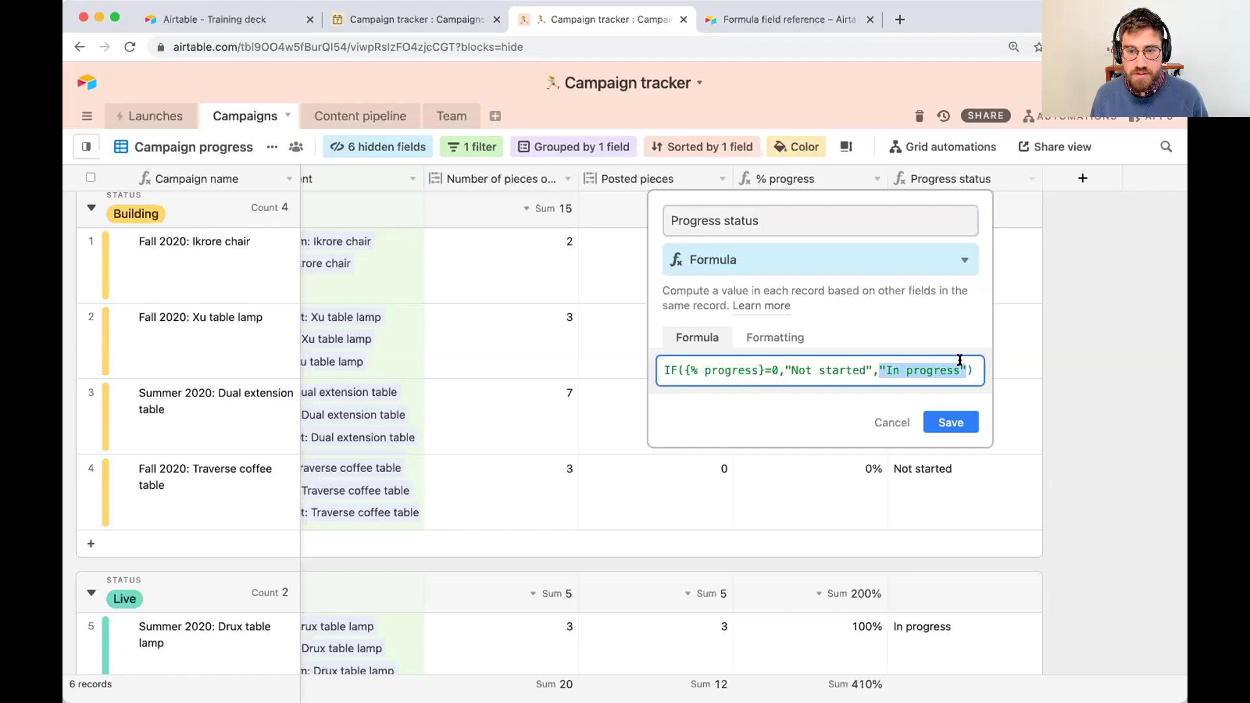
key(BackSpace)
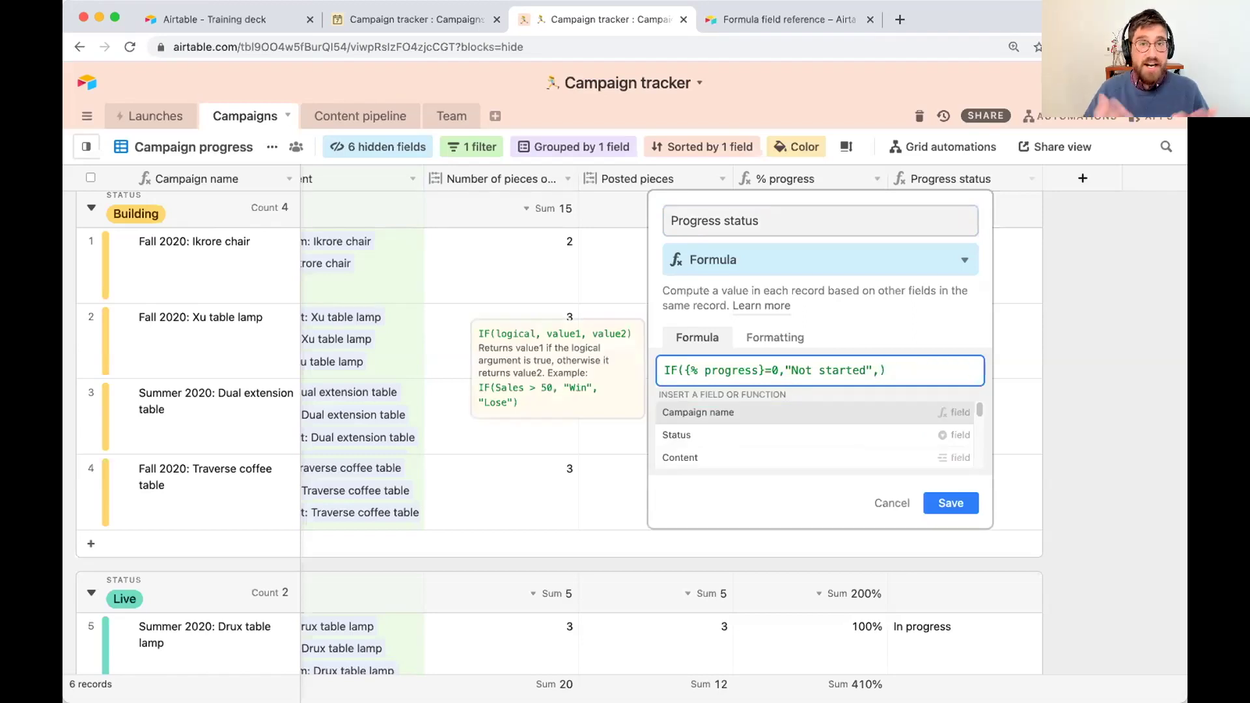
Step: Nest a second IF function as the third argument of the Progress status formula, testing whether {% progress}=1
text(IF())
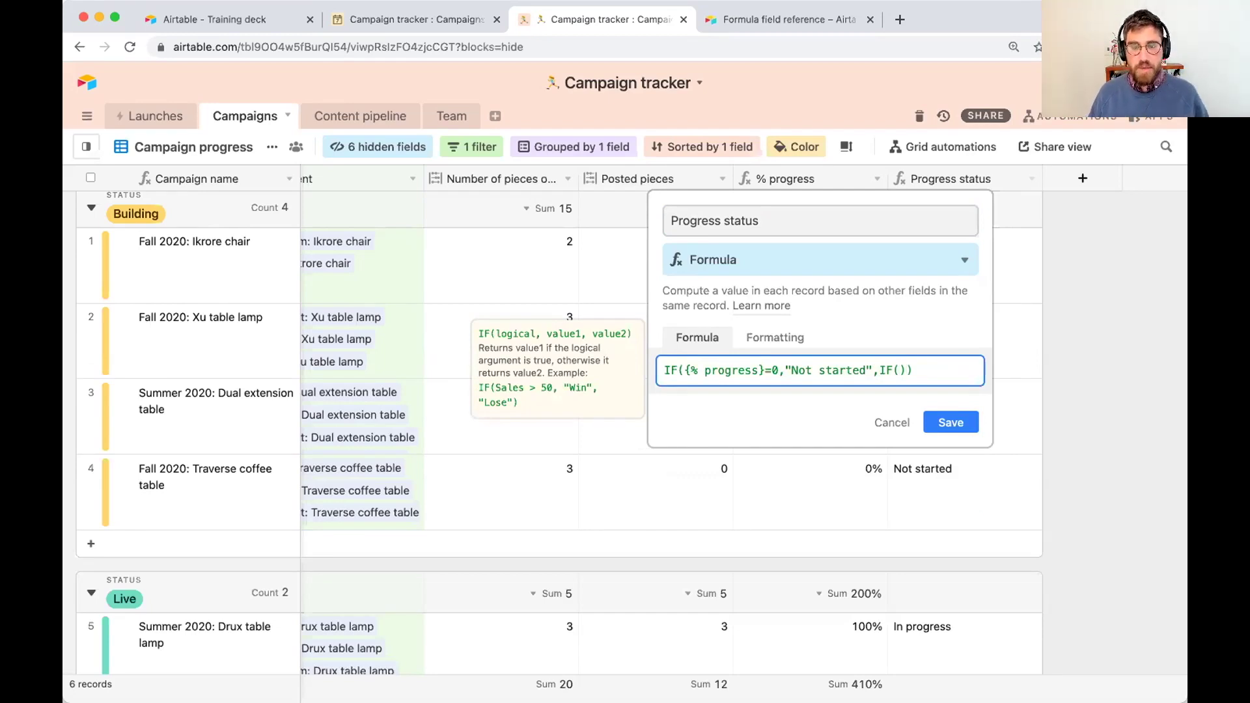
text({)
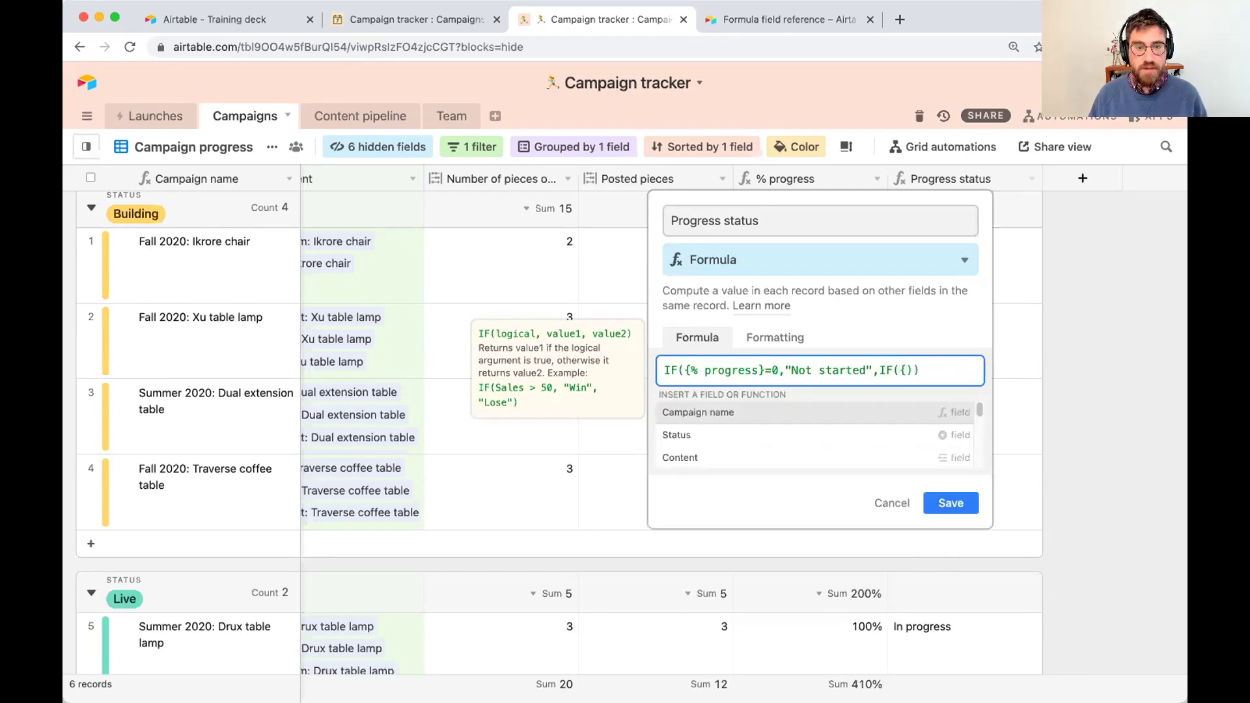
text(%)
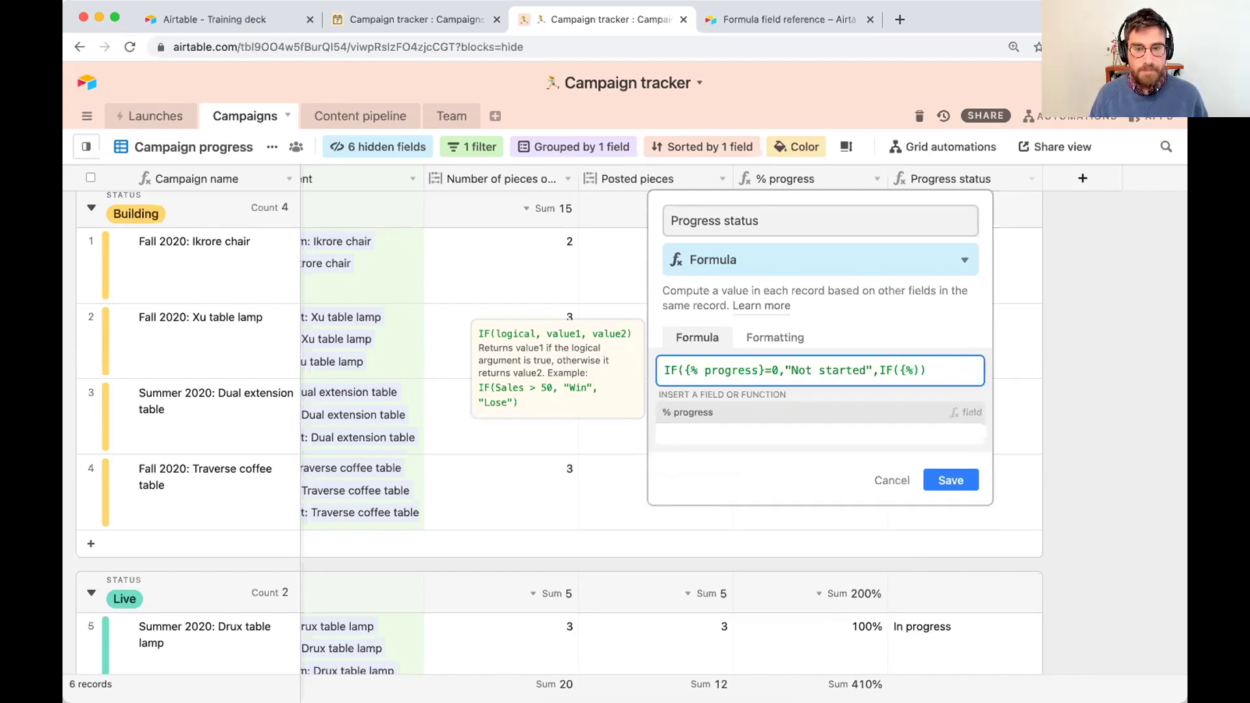
click(897, 413)
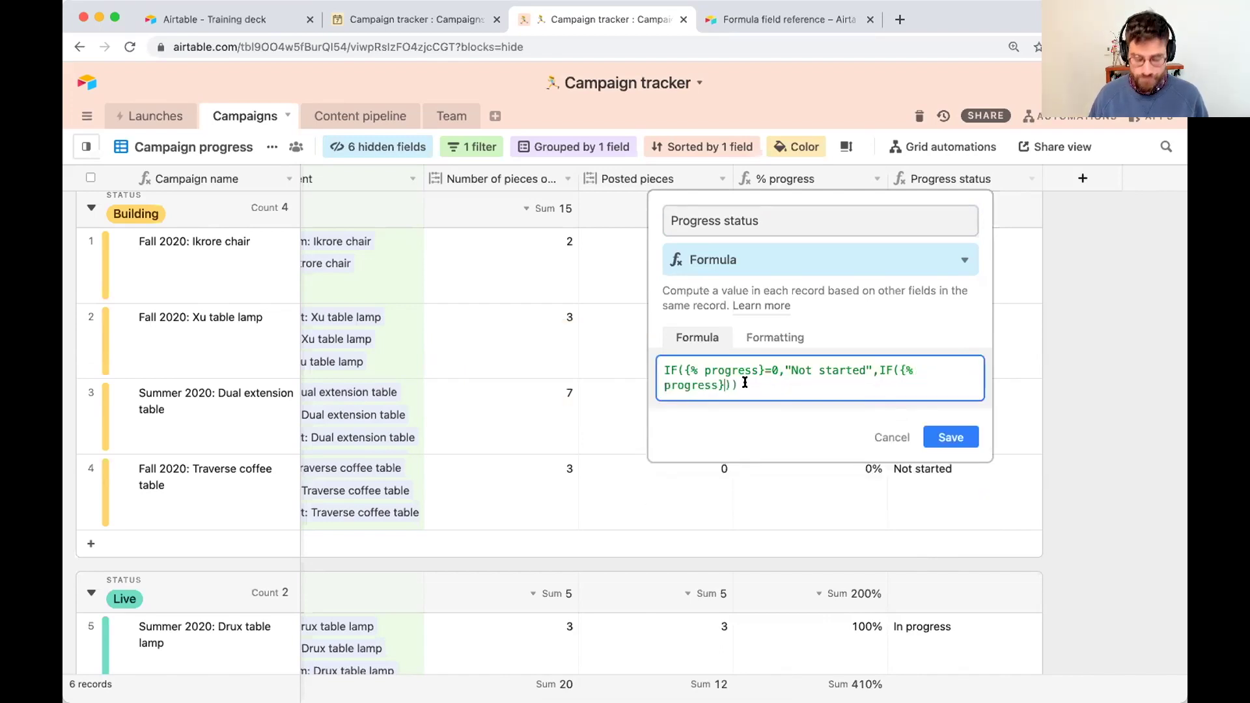
text(=)
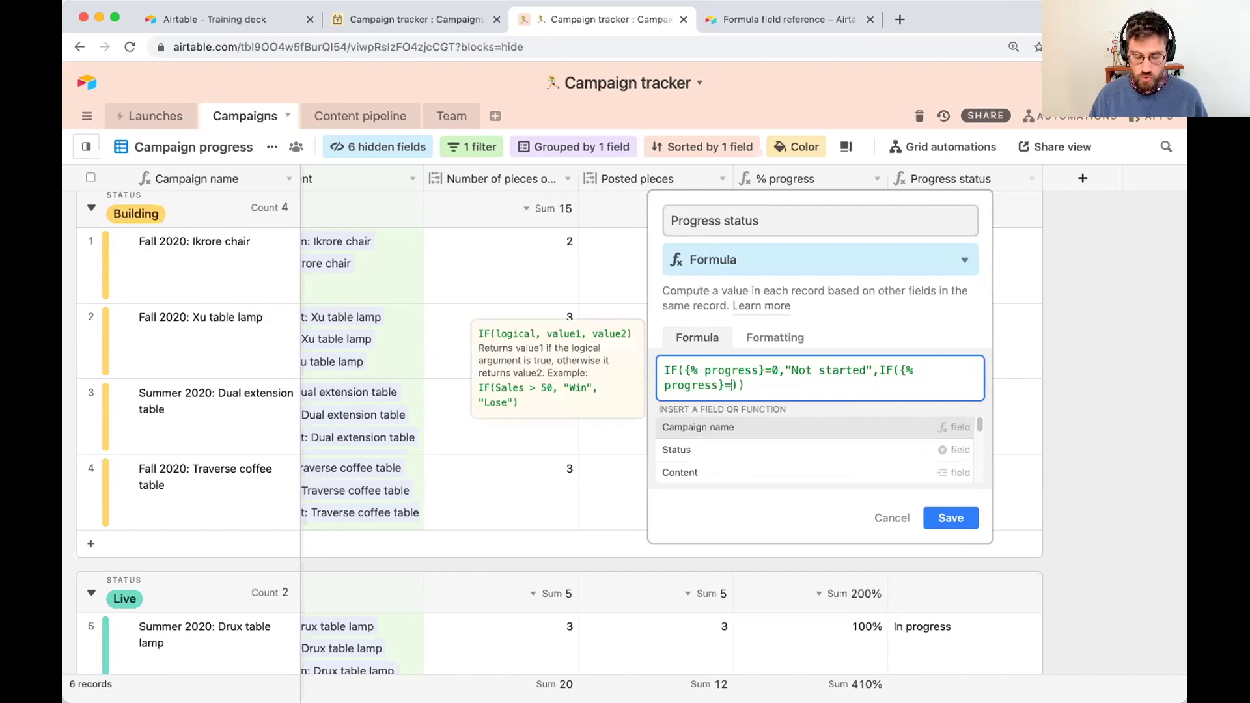
text(1)
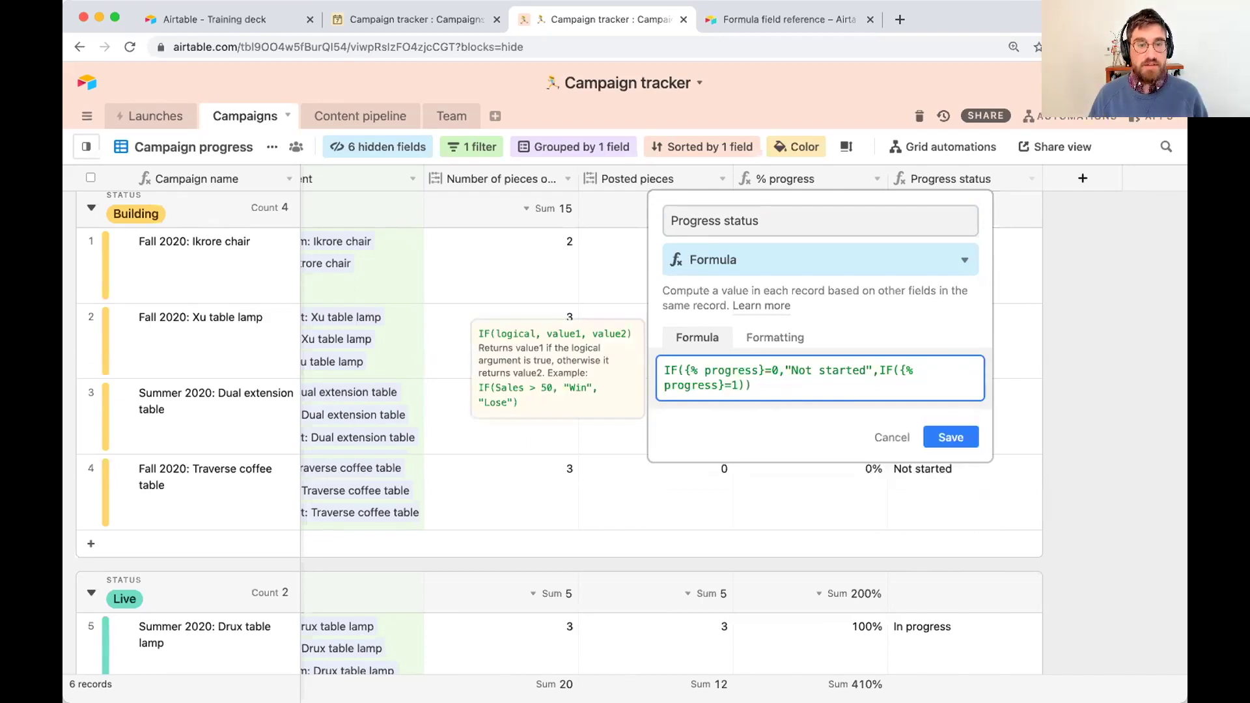
Step: Give the nested IF the results "Complete" and "In progress" and save the Progress status field
text(,)
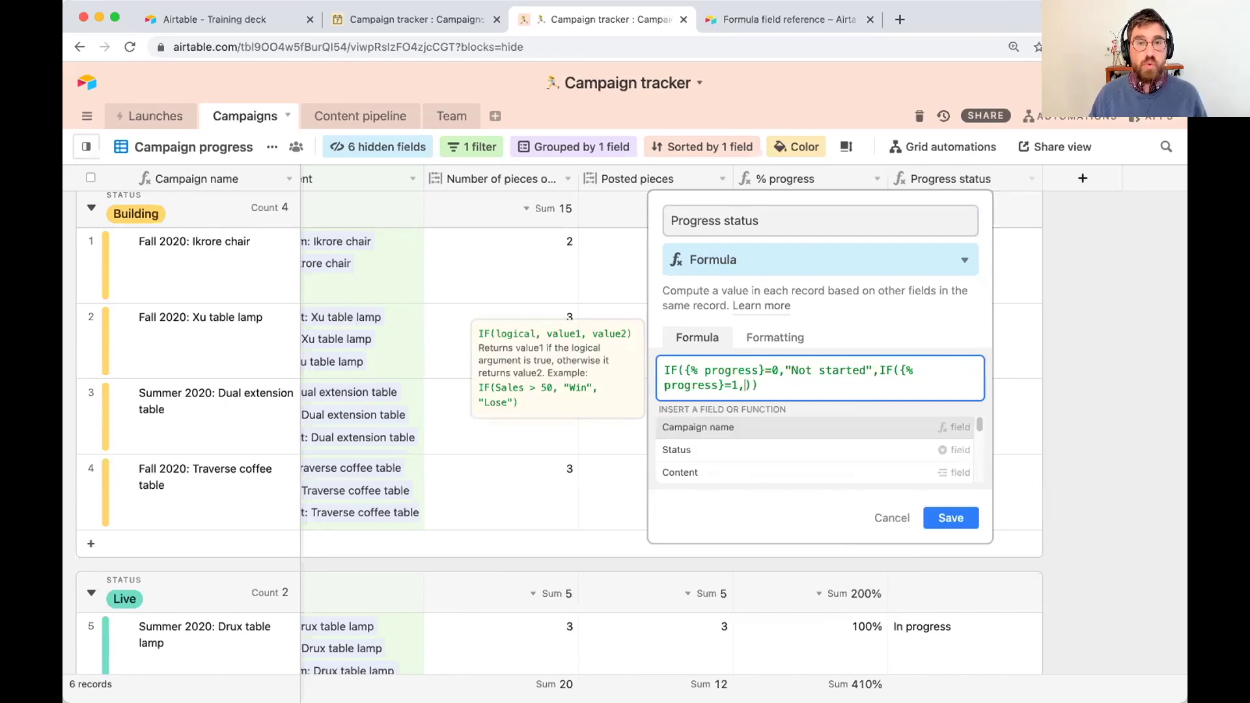
text(")
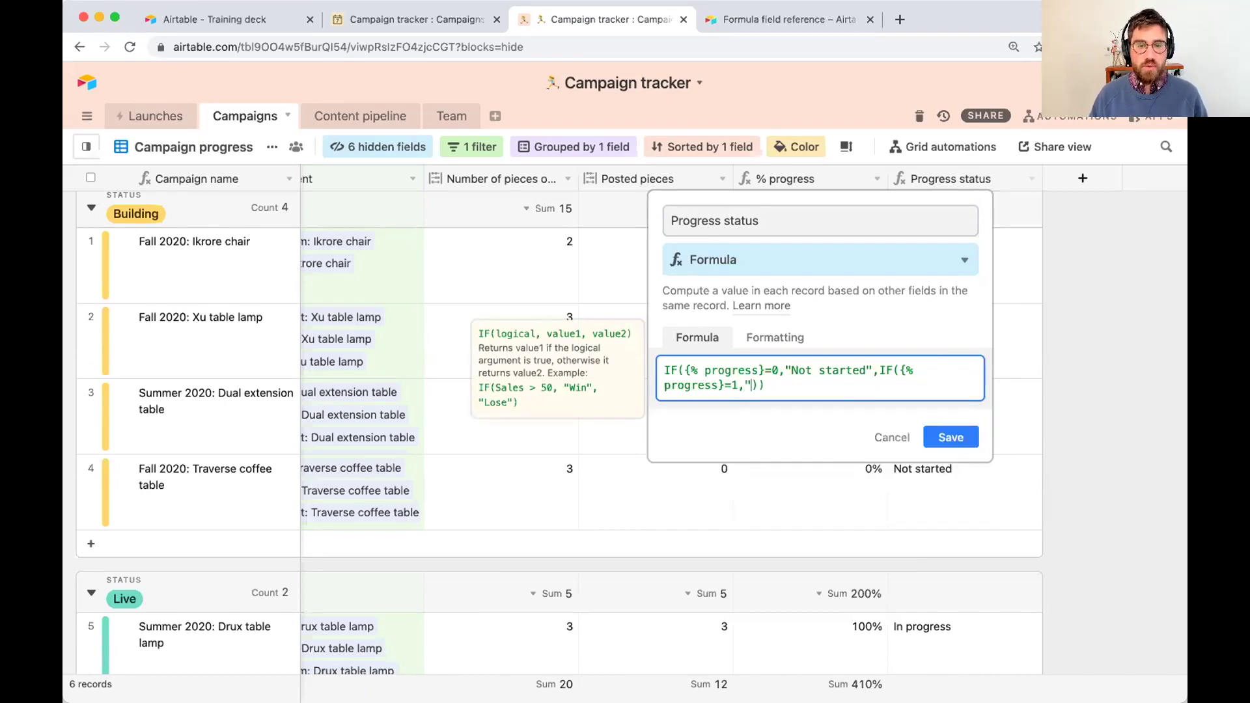
text(Complete)
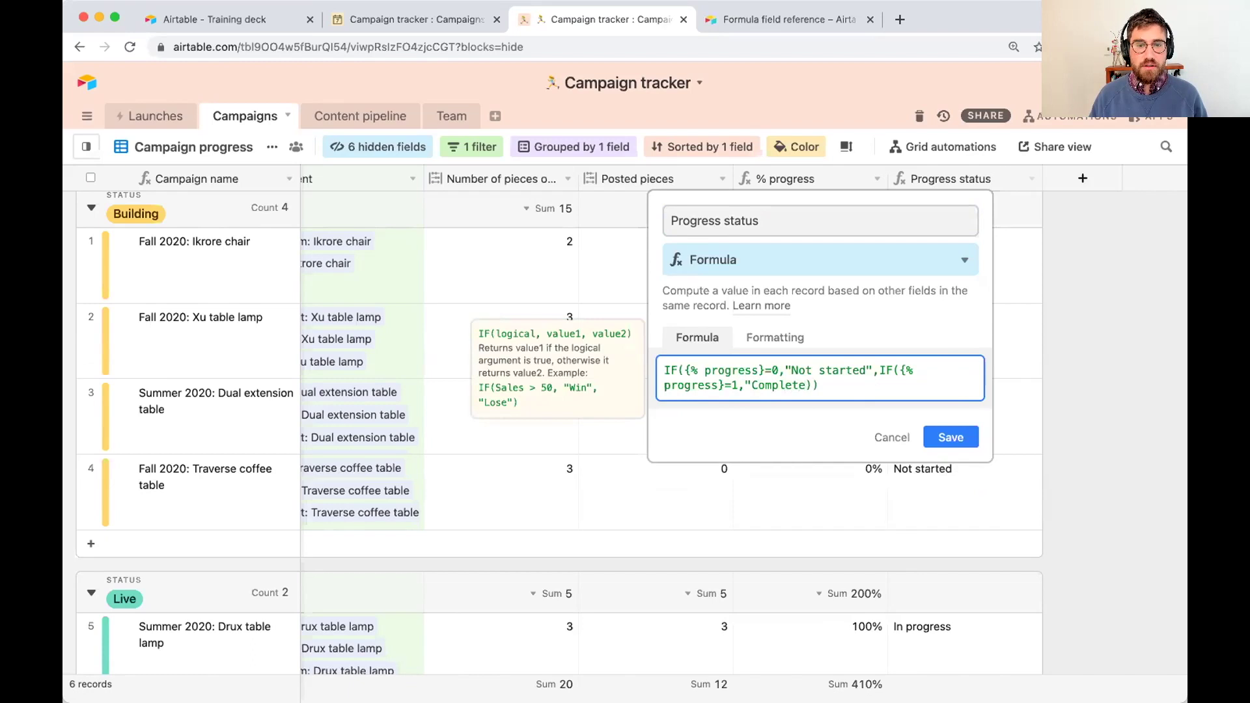
text(",)
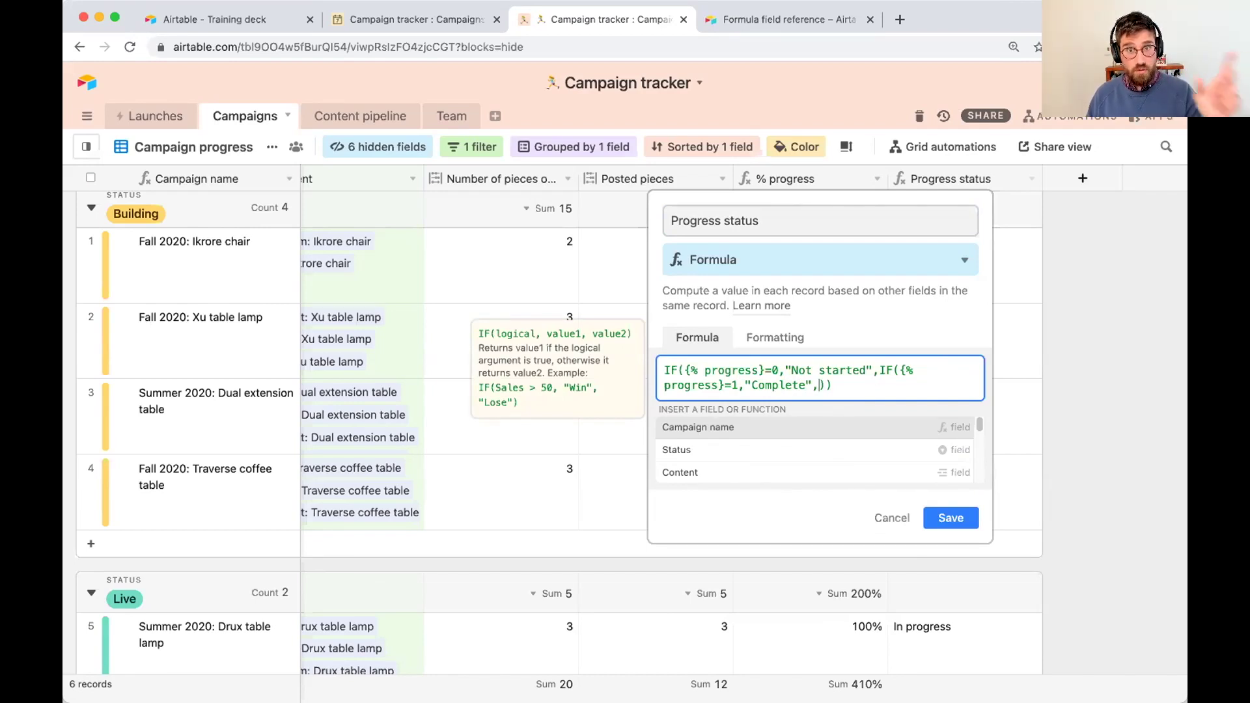
text("In progress)
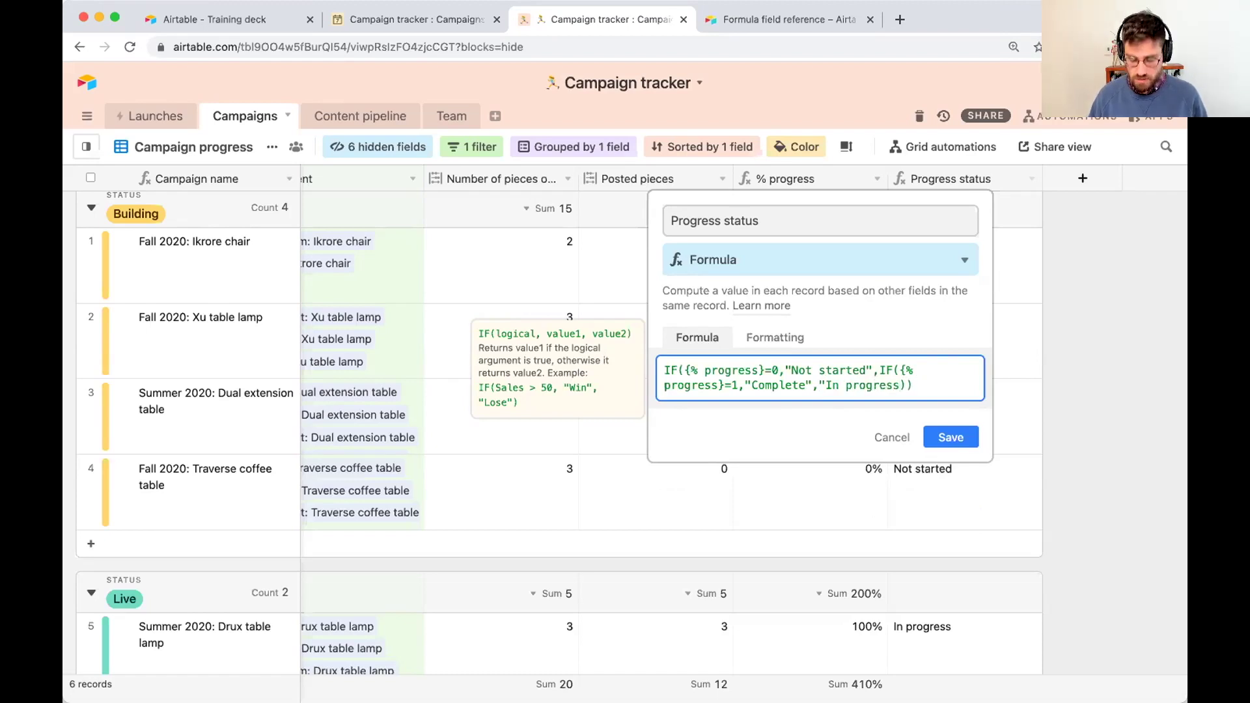
text(")
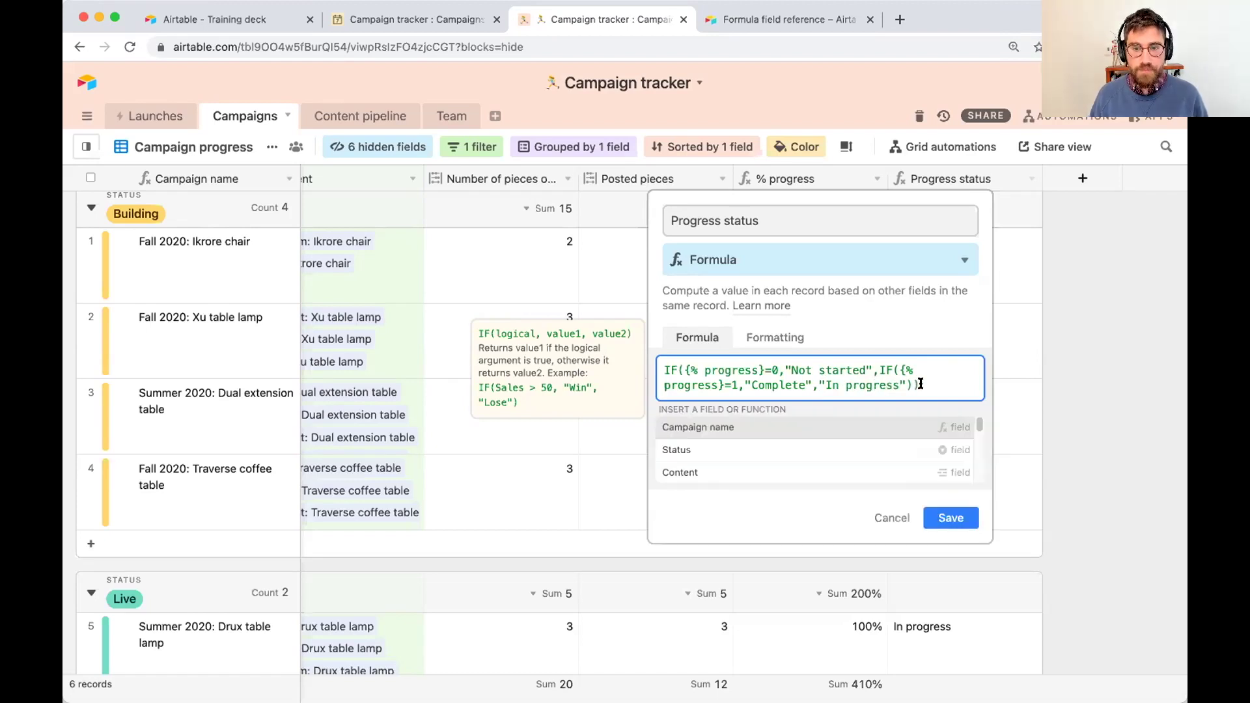
click(950, 437)
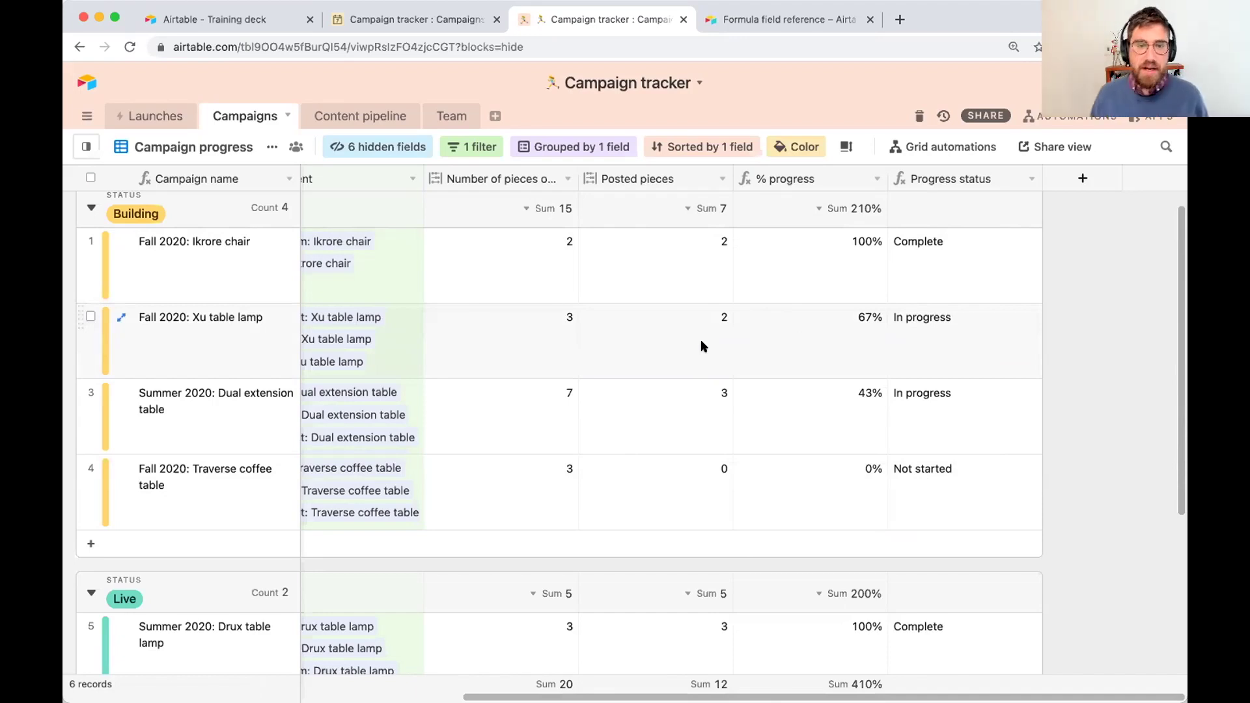
Step: Set the status of the linked Blog post: Xu table lamp record to Posted and return to the campaign grid
click(658, 346)
click(391, 342)
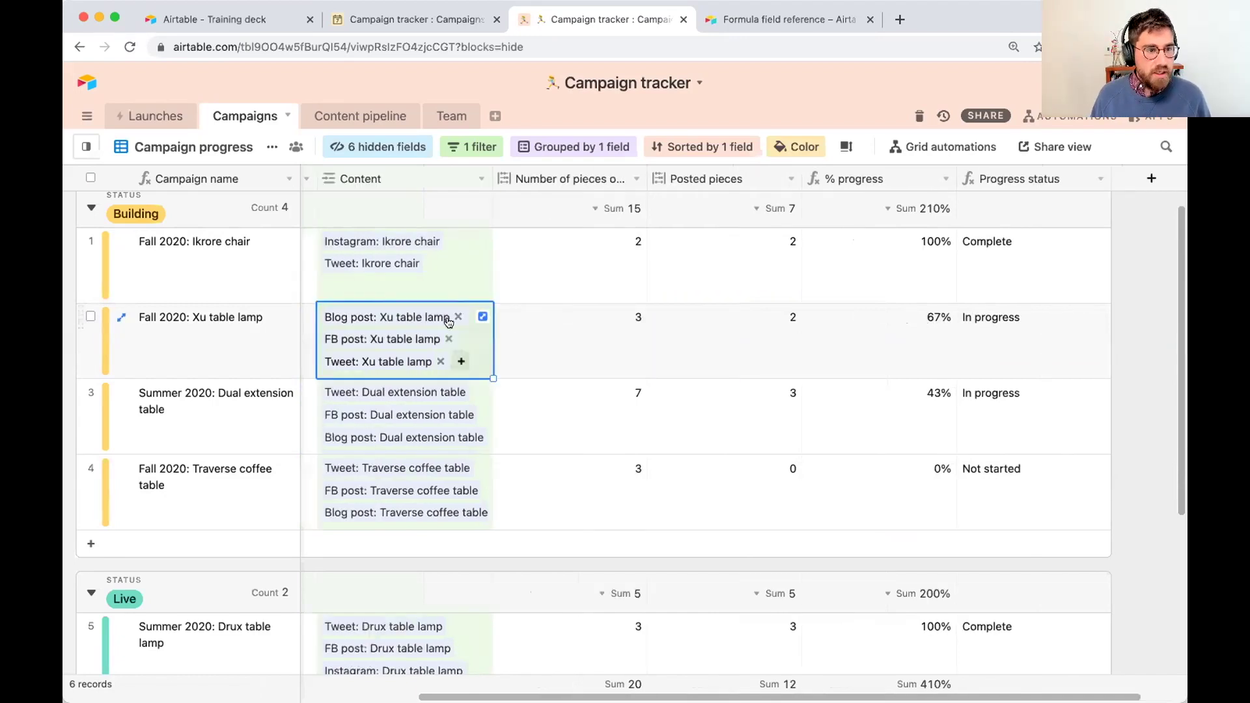
click(410, 322)
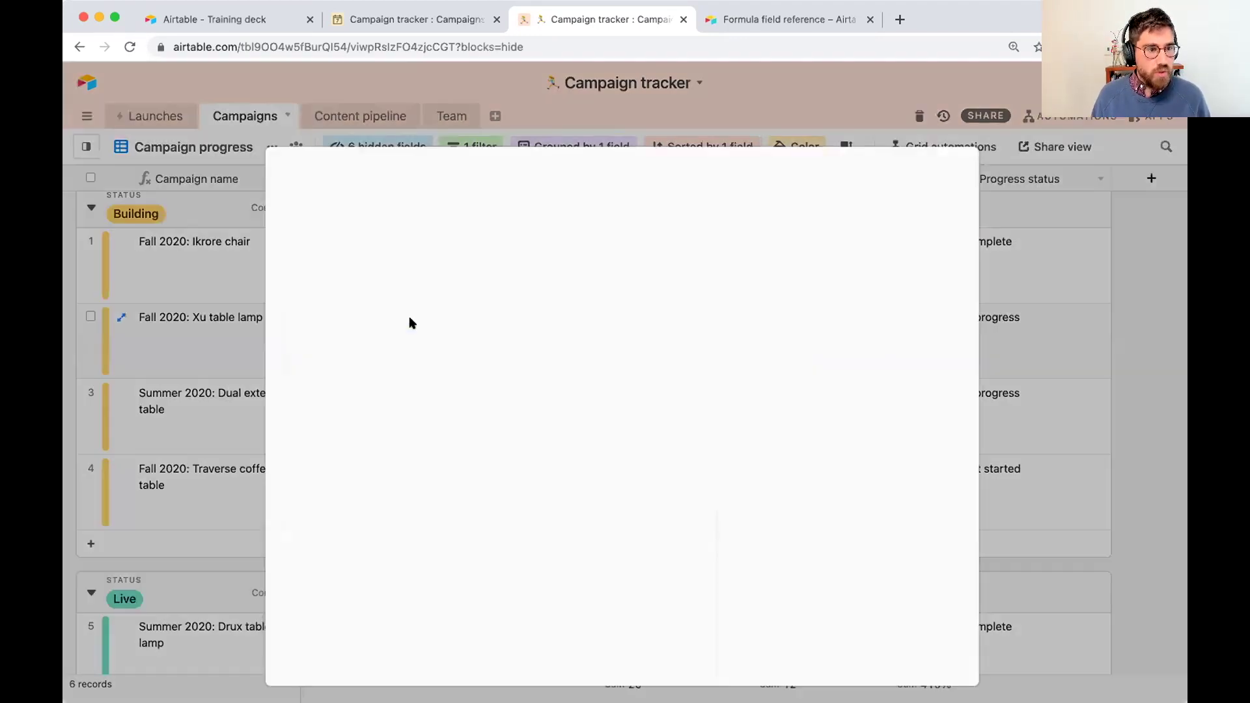
scroll(447, 432, down, 6)
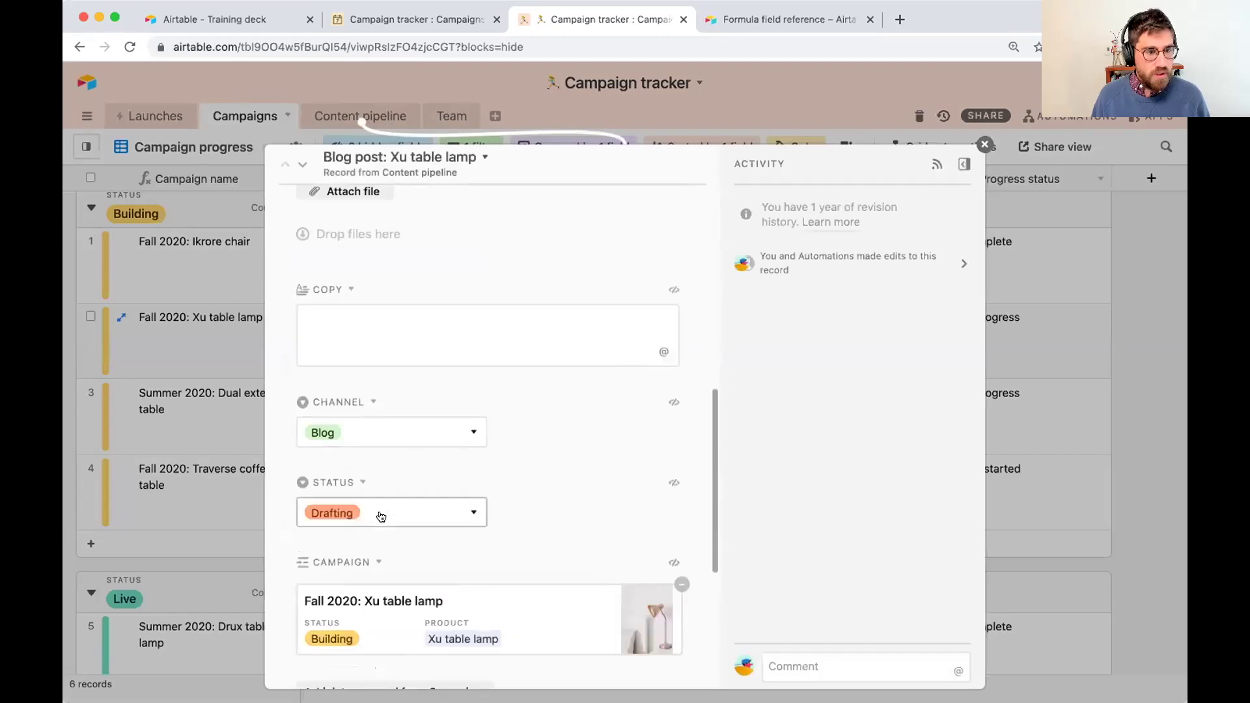
click(381, 515)
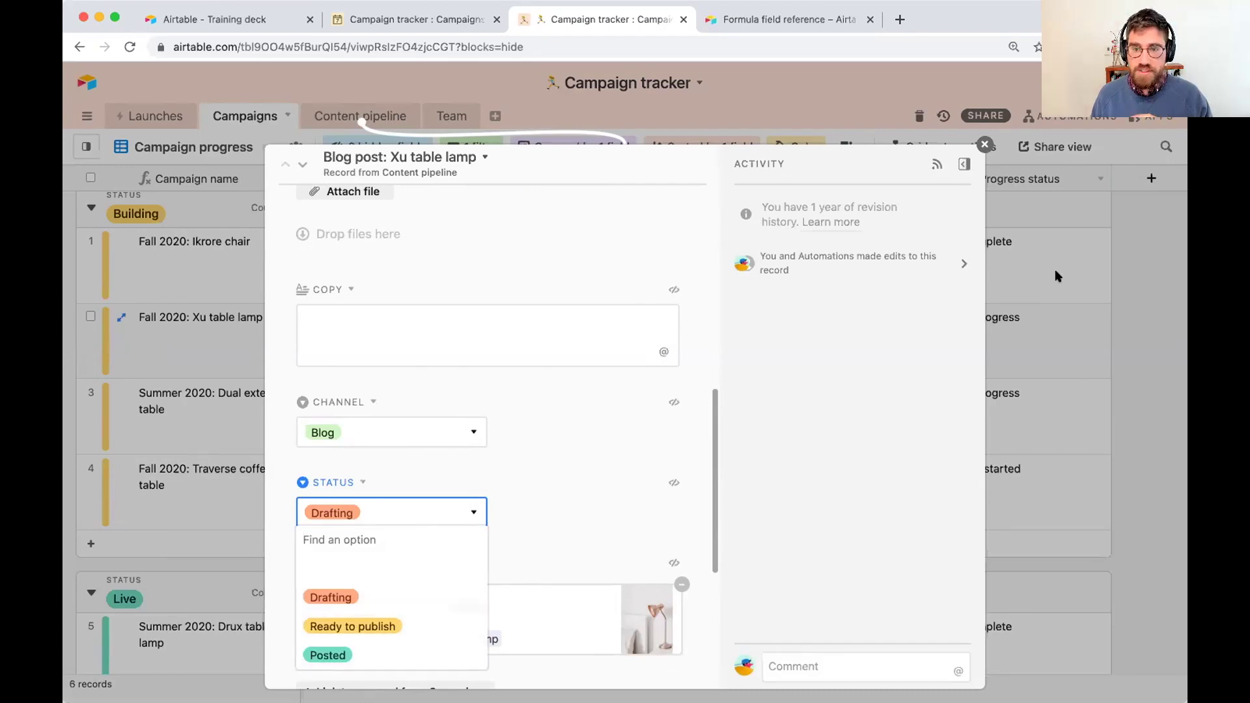
click(433, 650)
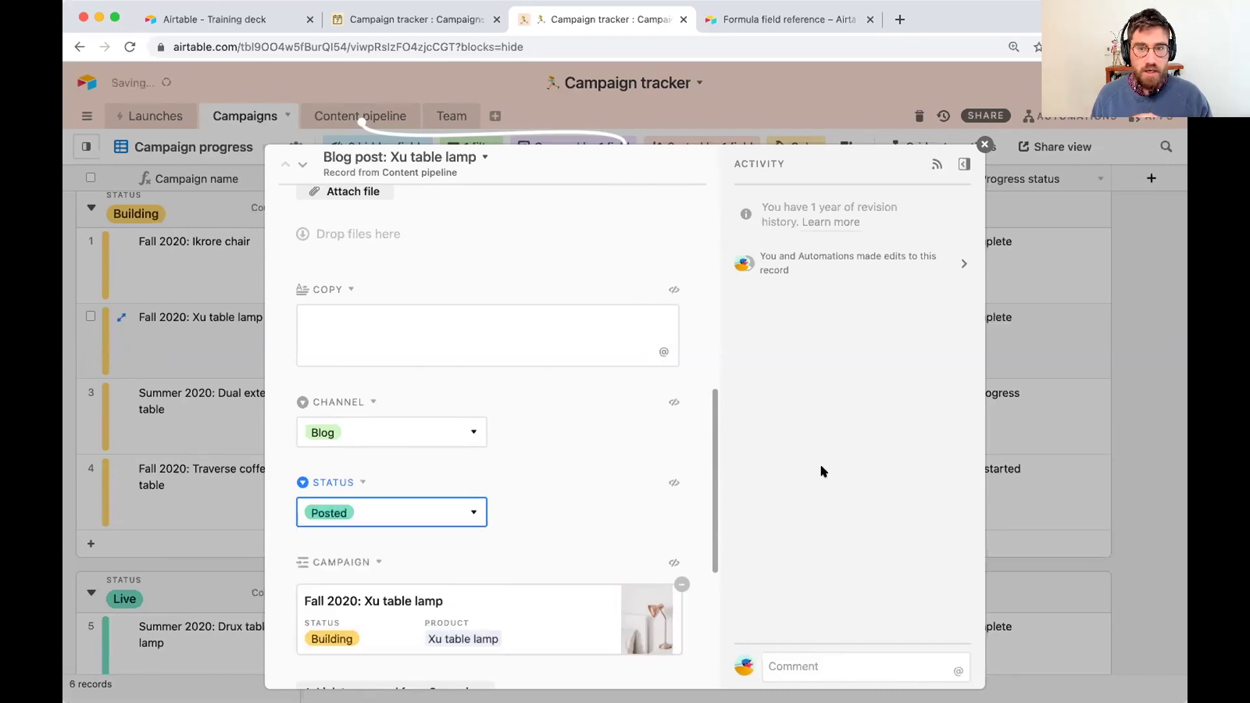
click(1050, 341)
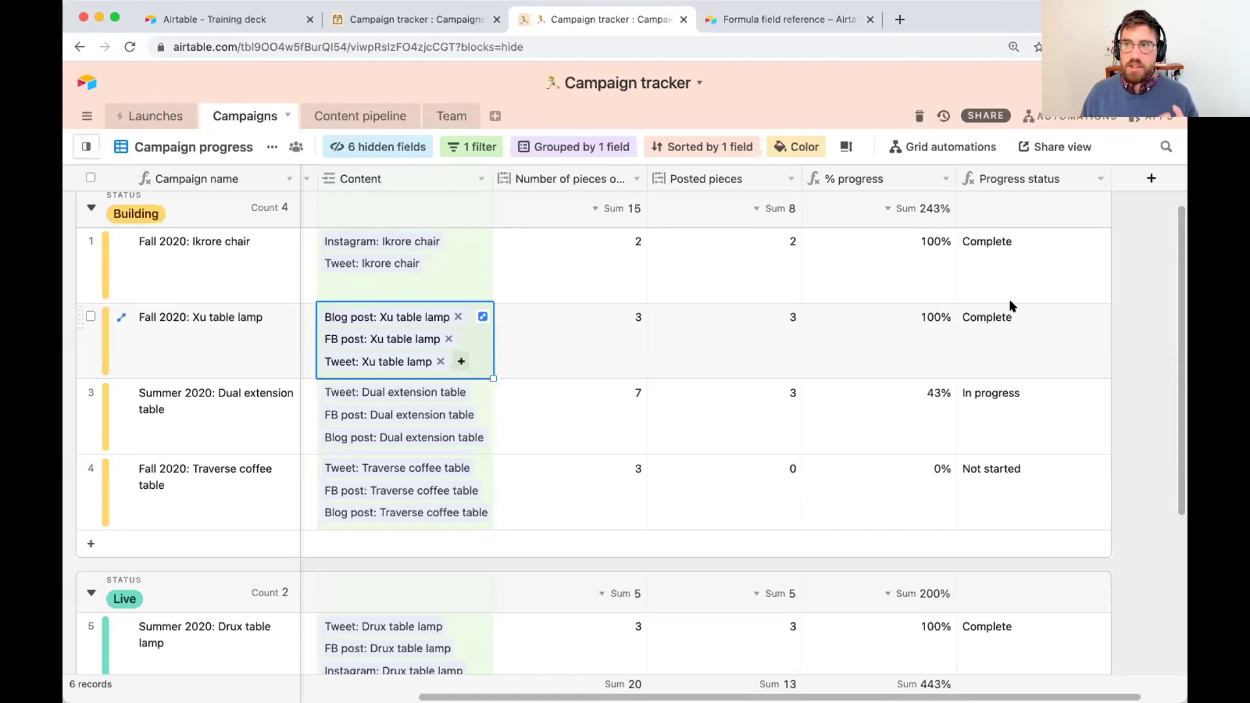
Step: Review the nested IF slide in the Training deck and examine the Budget and Overhead fields in the All campaigns view
click(256, 25)
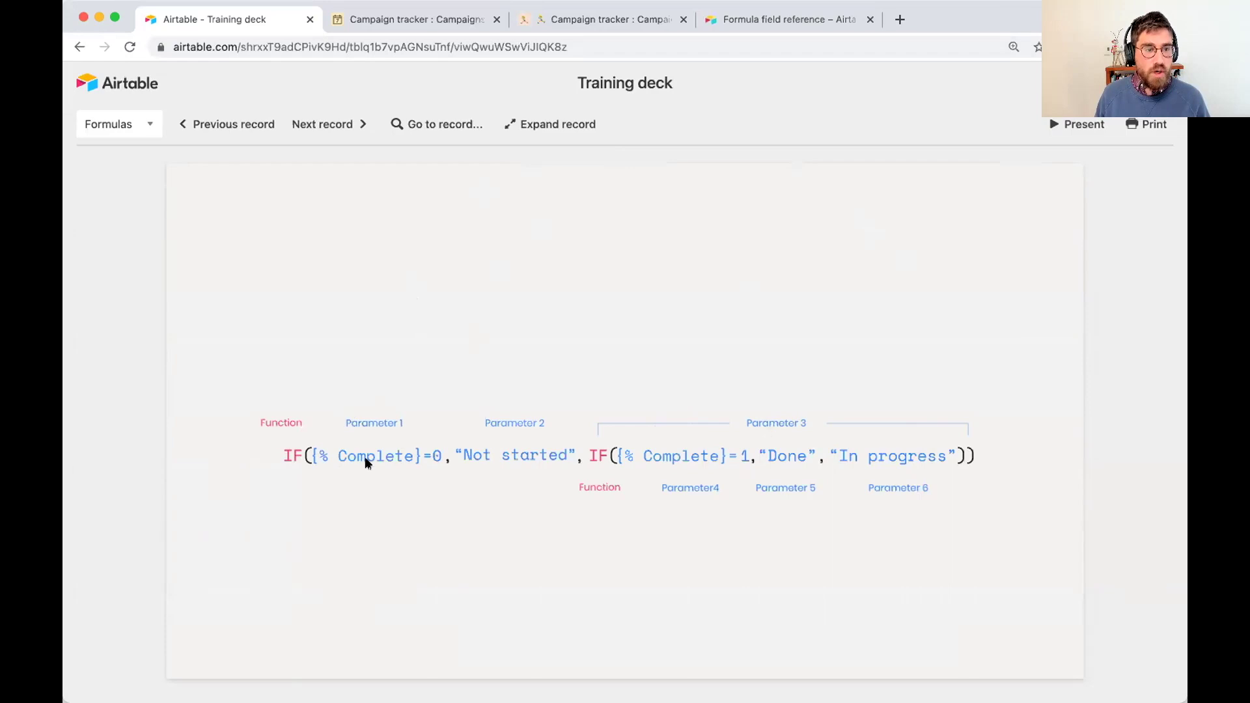
click(647, 20)
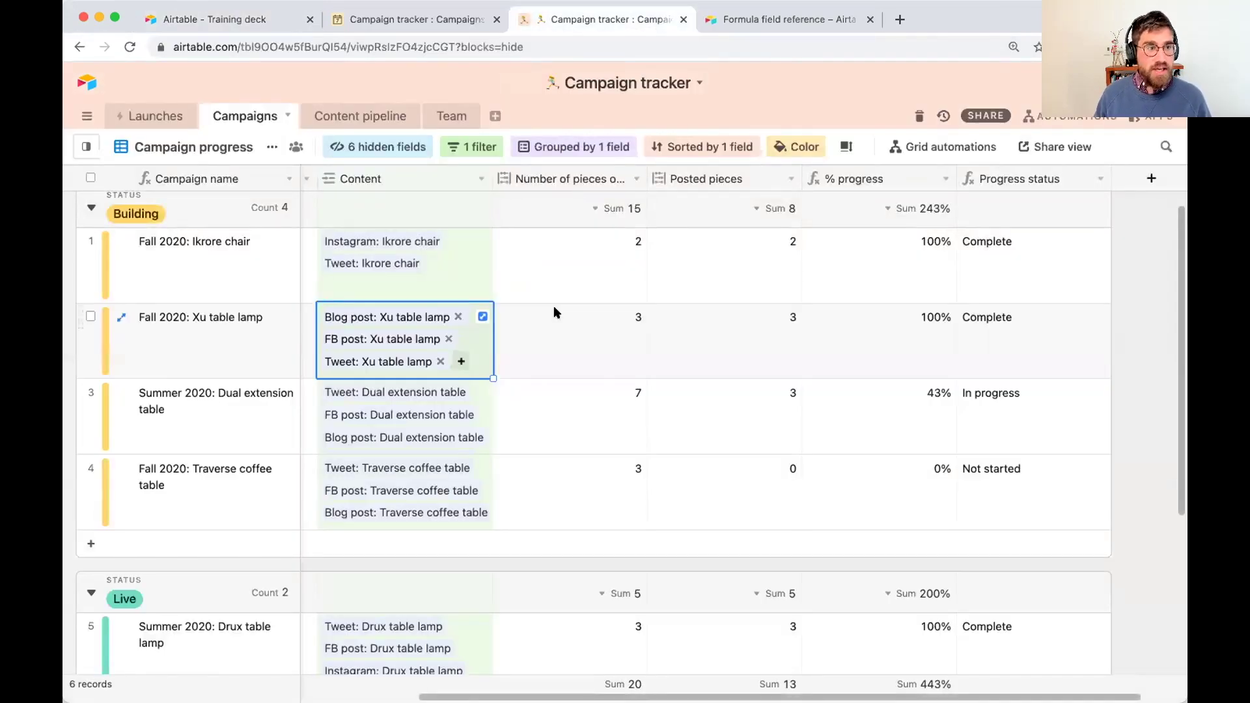
click(86, 147)
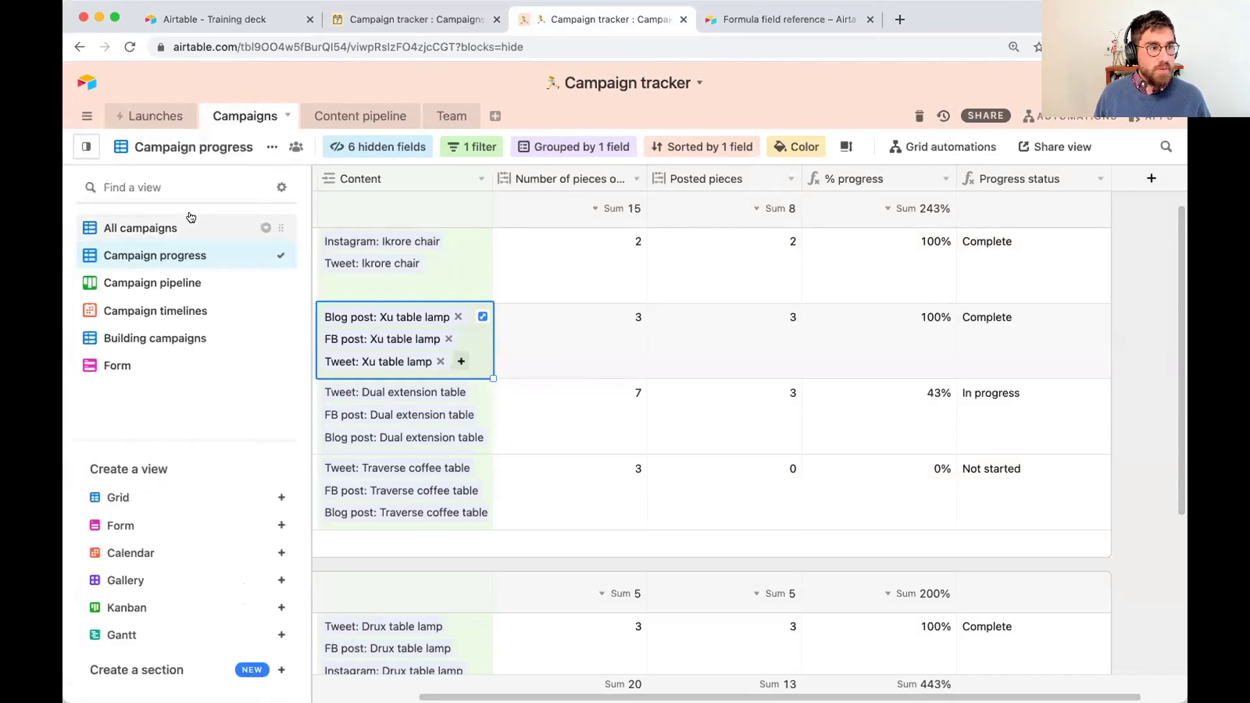
click(191, 220)
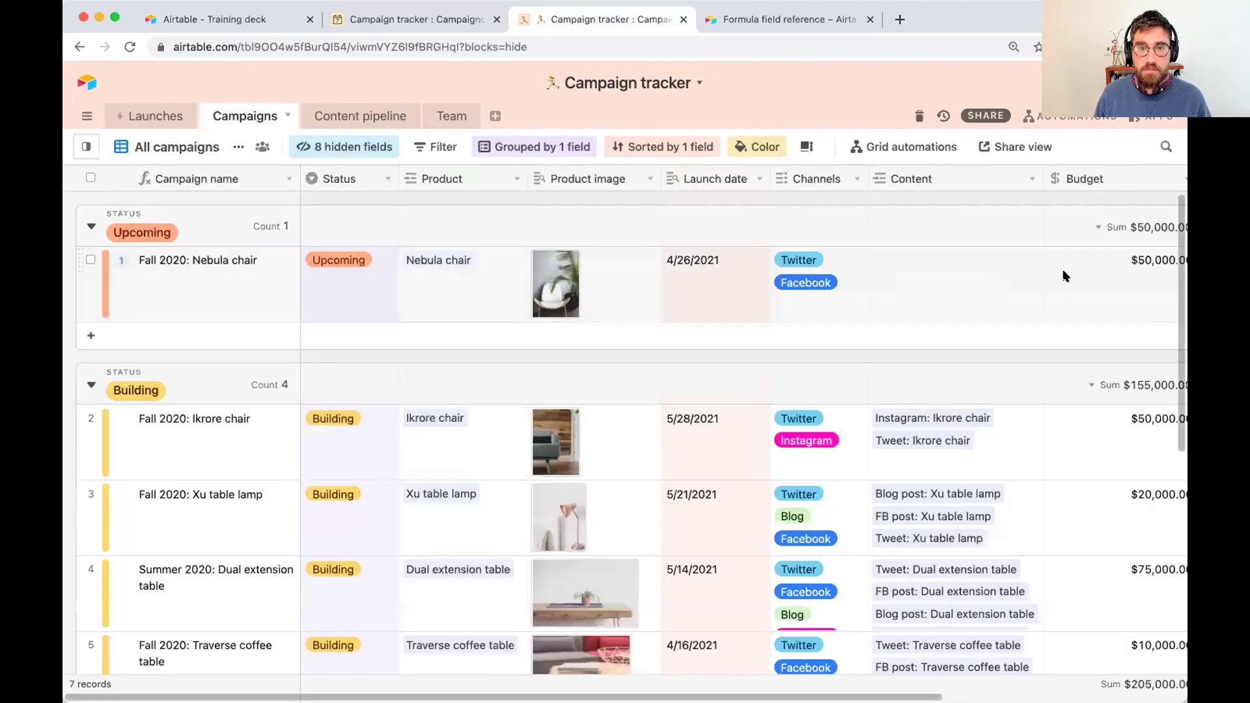
click(1065, 276)
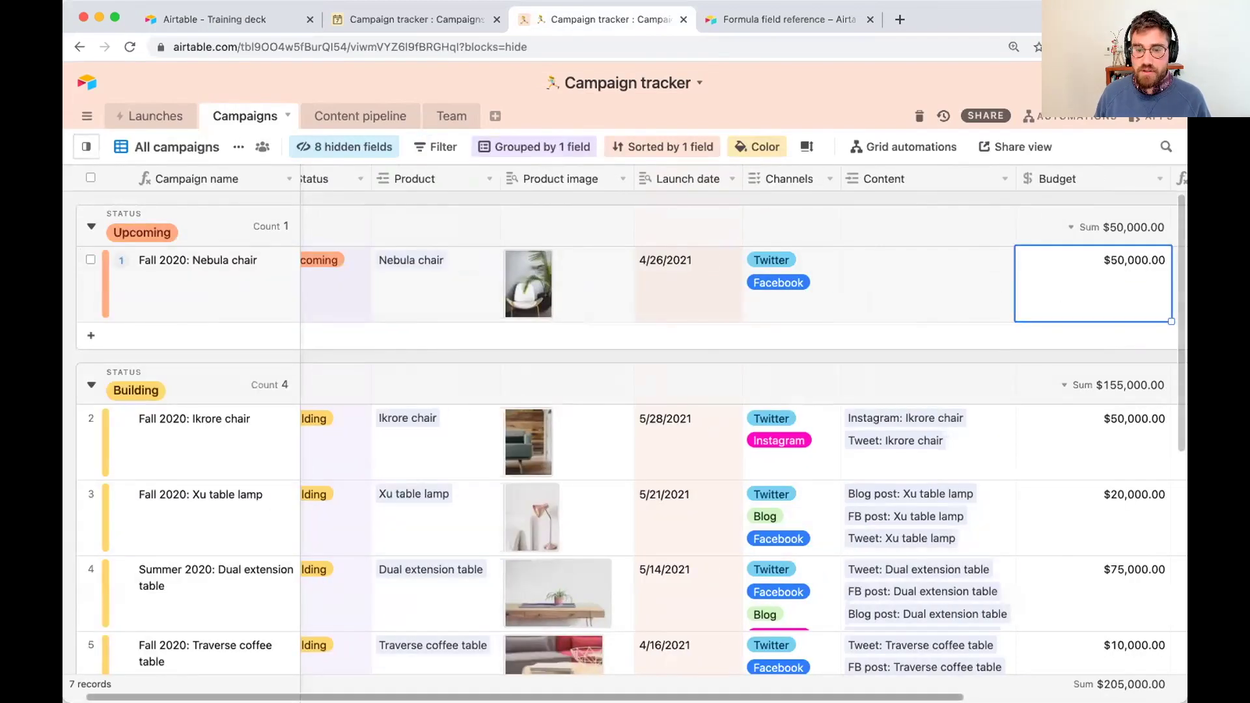
scroll(637, 435, right, 4)
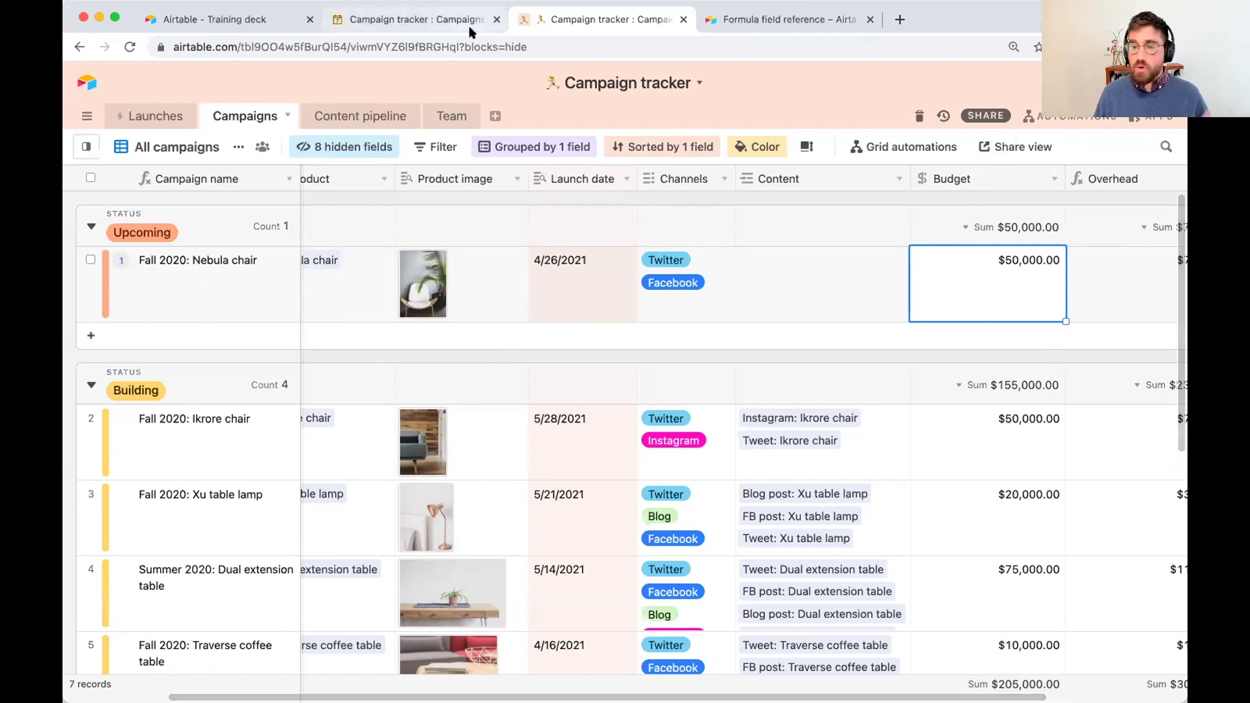
click(247, 19)
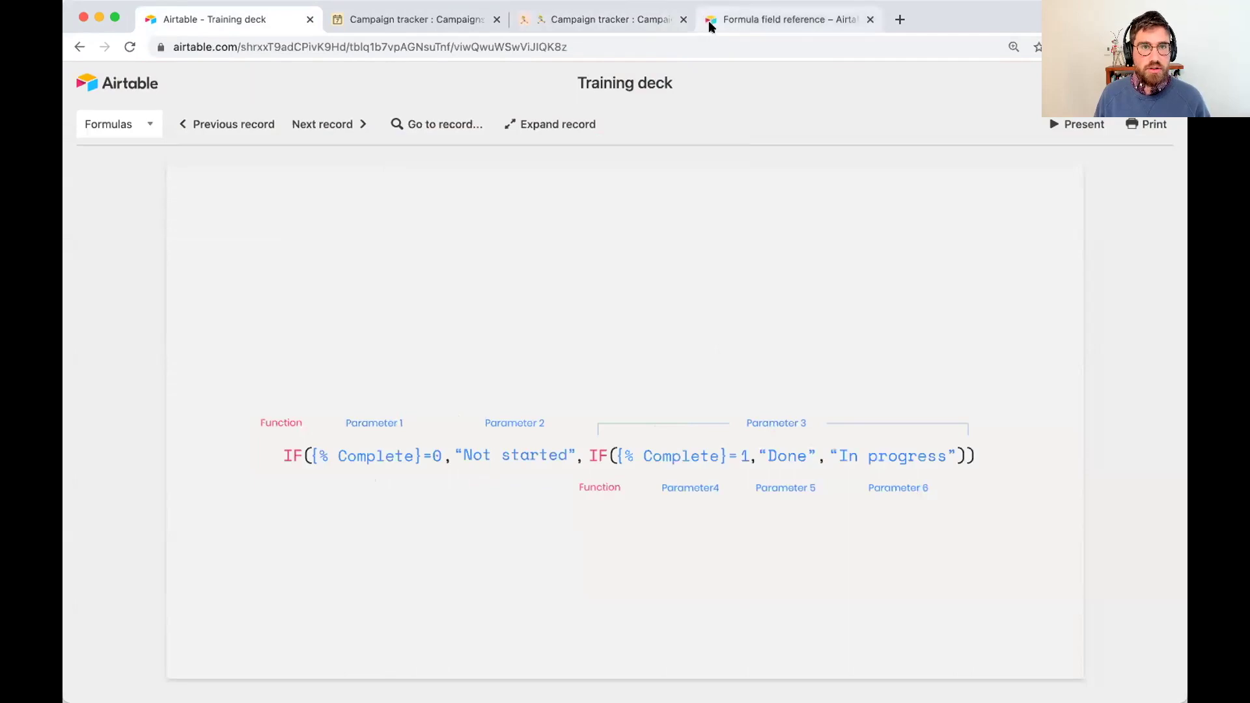
click(622, 25)
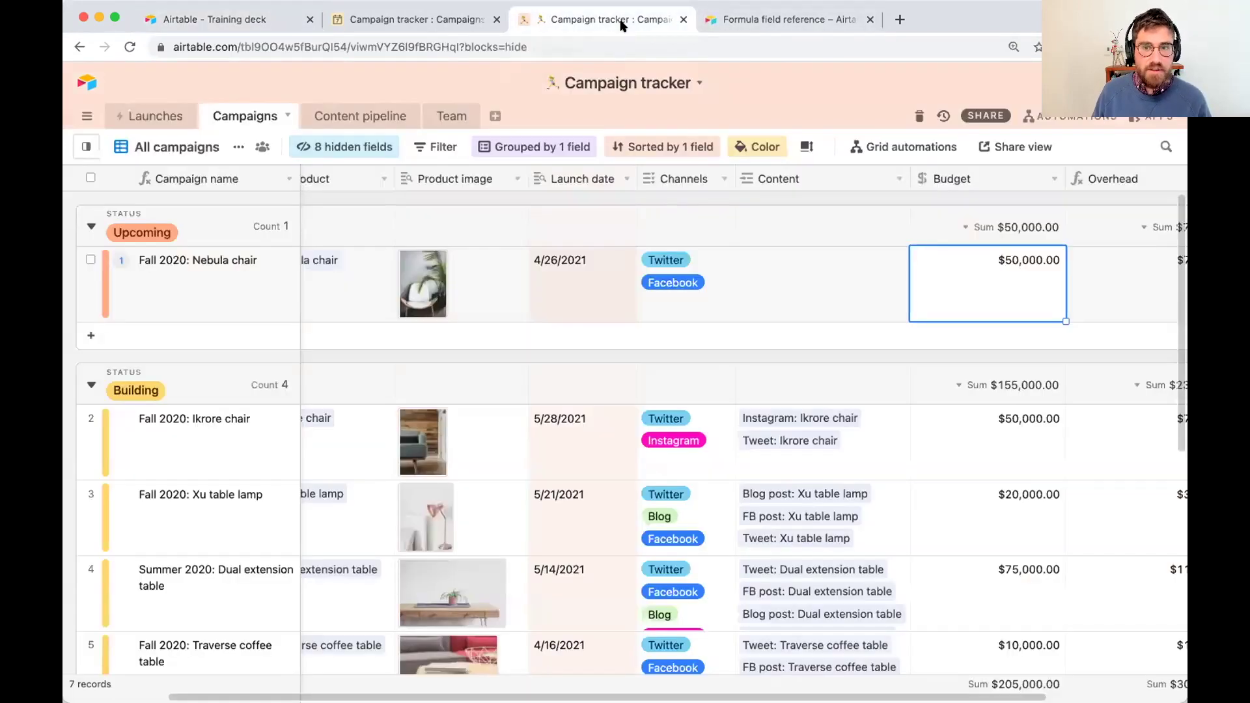
Step: In the Campaign progress view, add Progress status as a second grouping field and collapse the Complete subgroup under Building
mouse_move(86, 146)
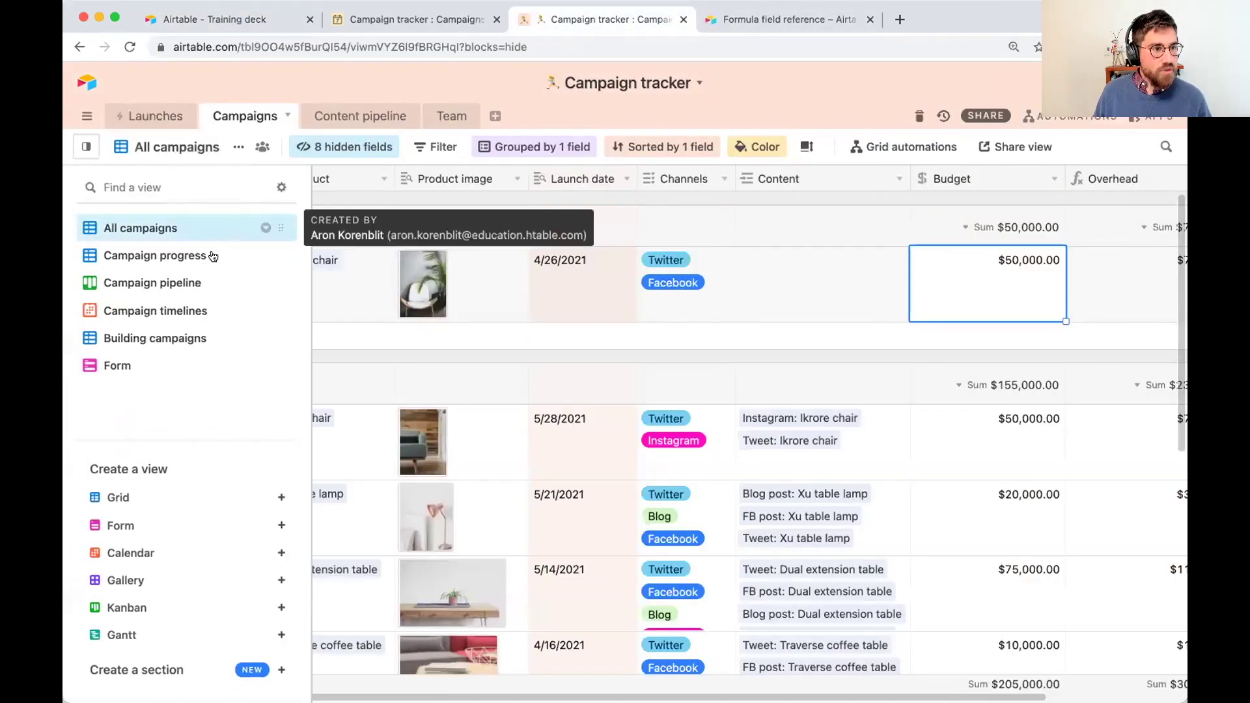
click(210, 255)
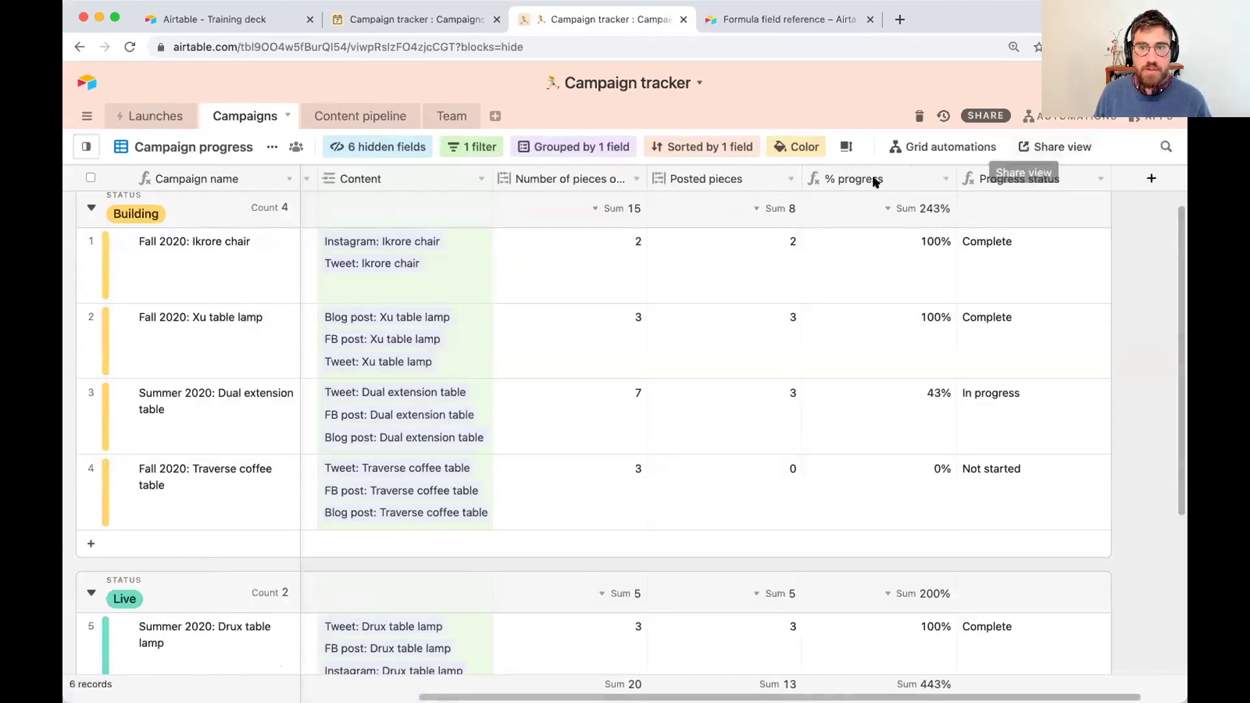
click(540, 144)
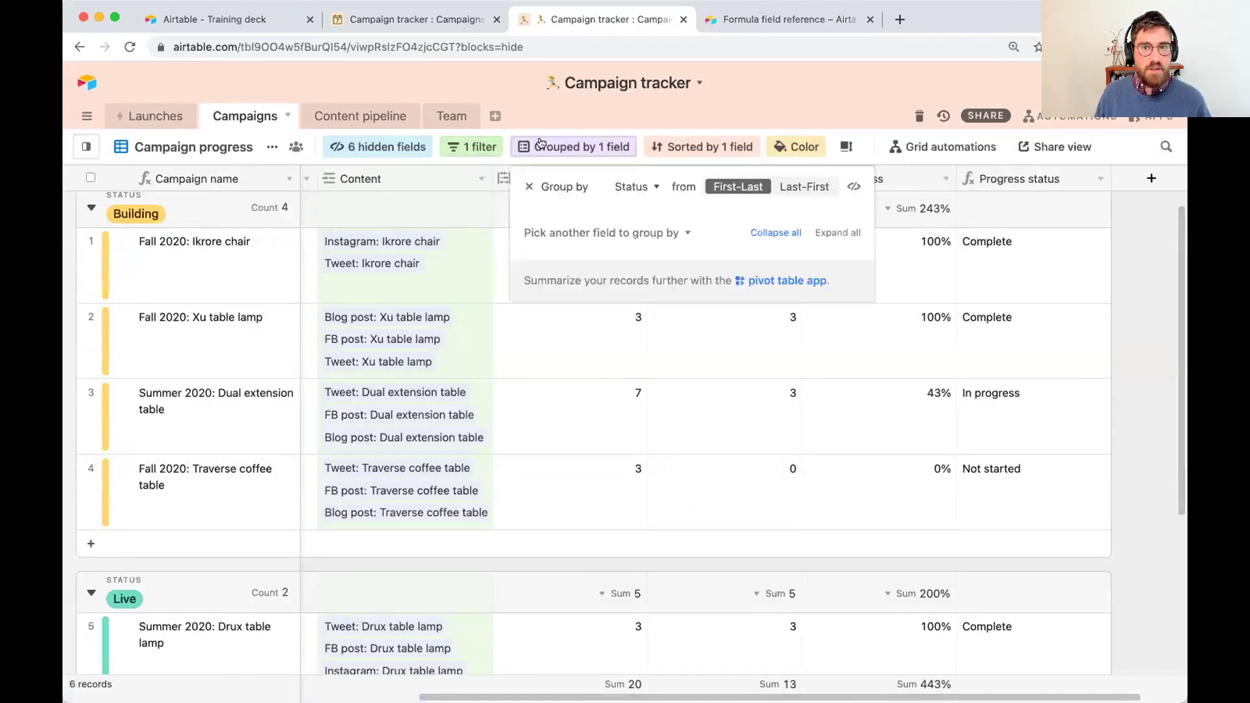
click(616, 231)
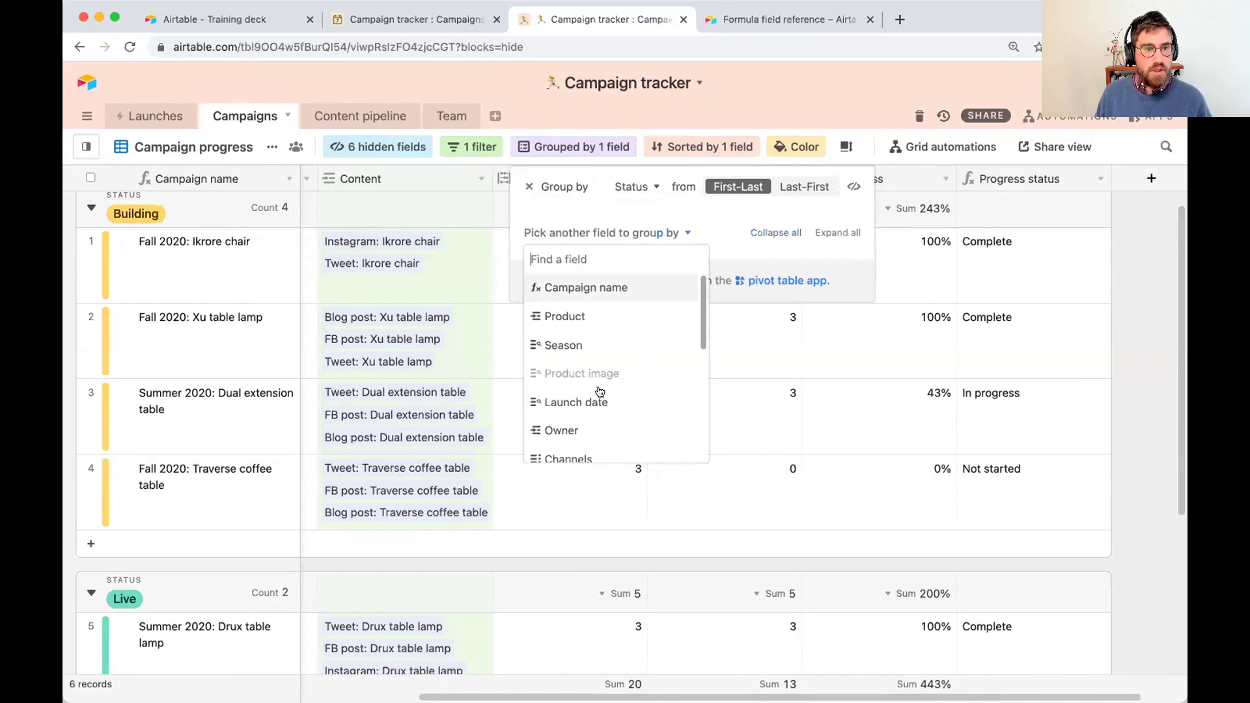
scroll(602, 400, down, 5)
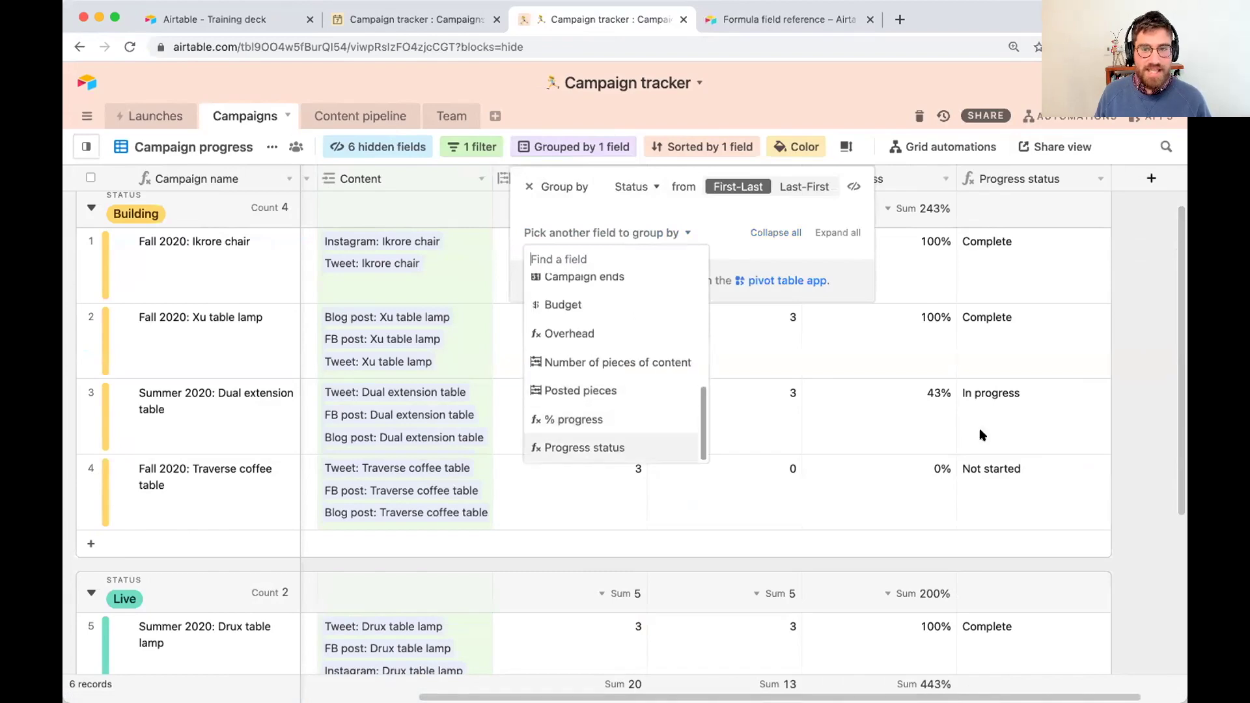
key(Return)
click(1079, 361)
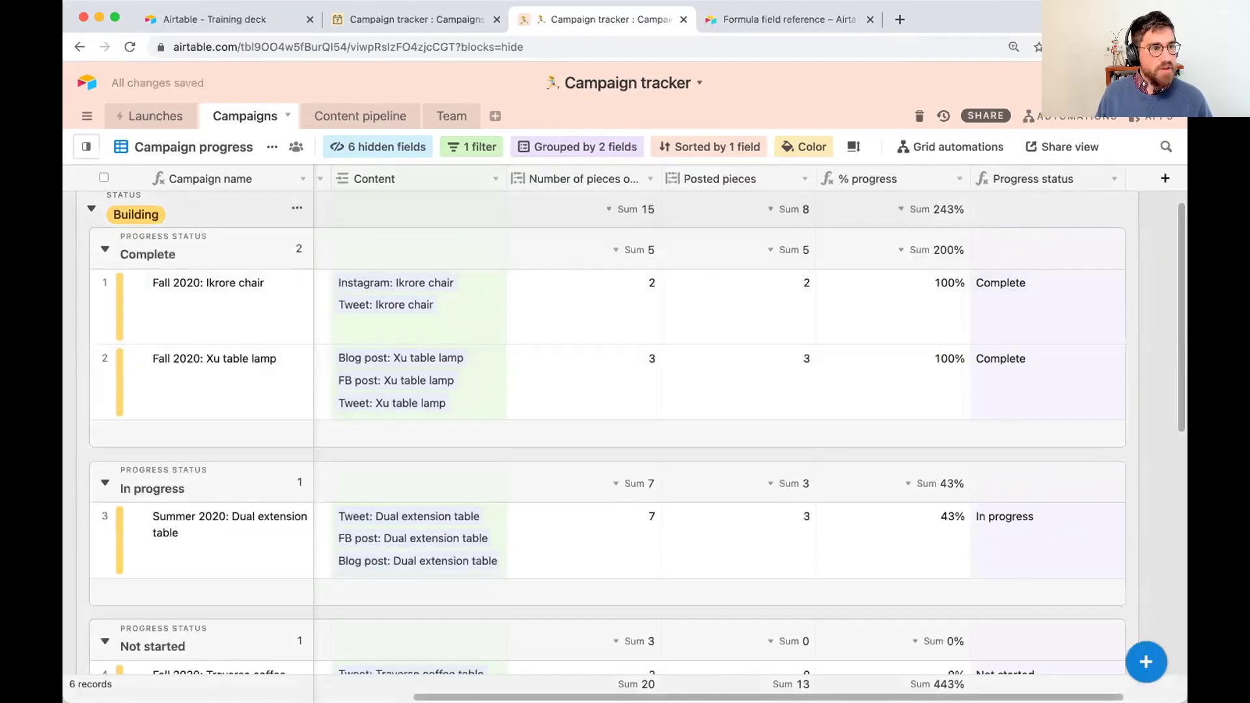
scroll(159, 282, up, 1)
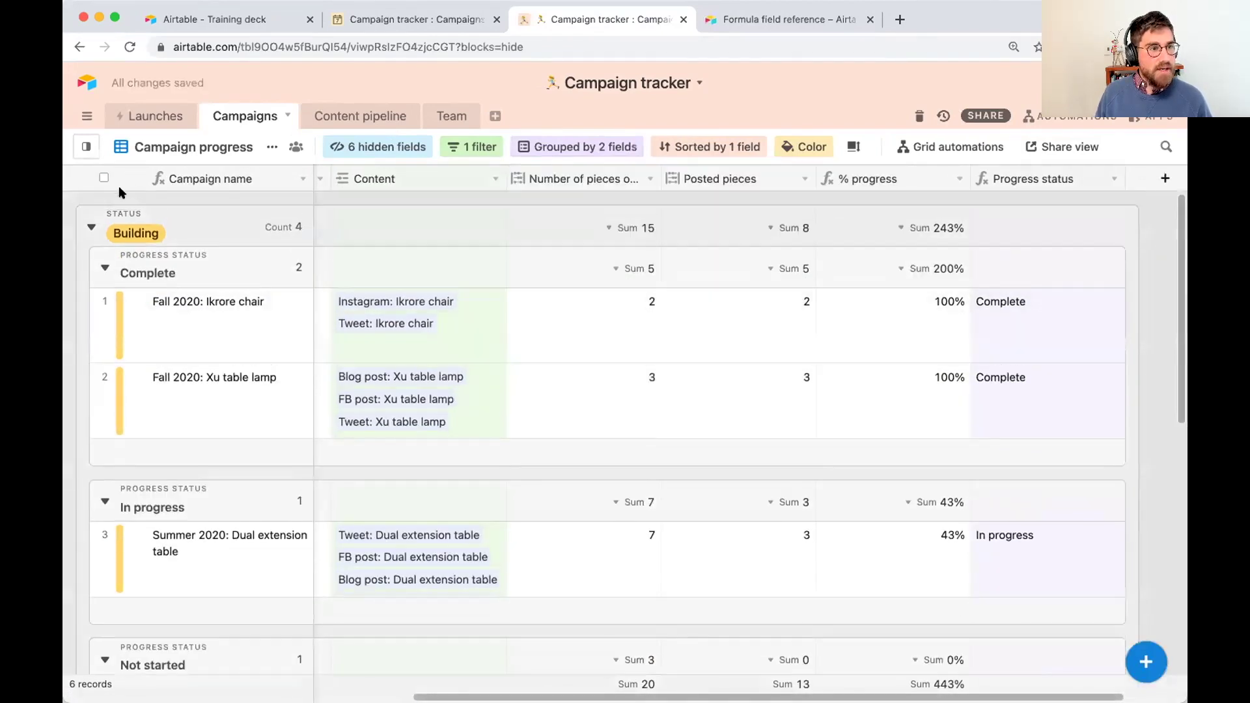
click(102, 266)
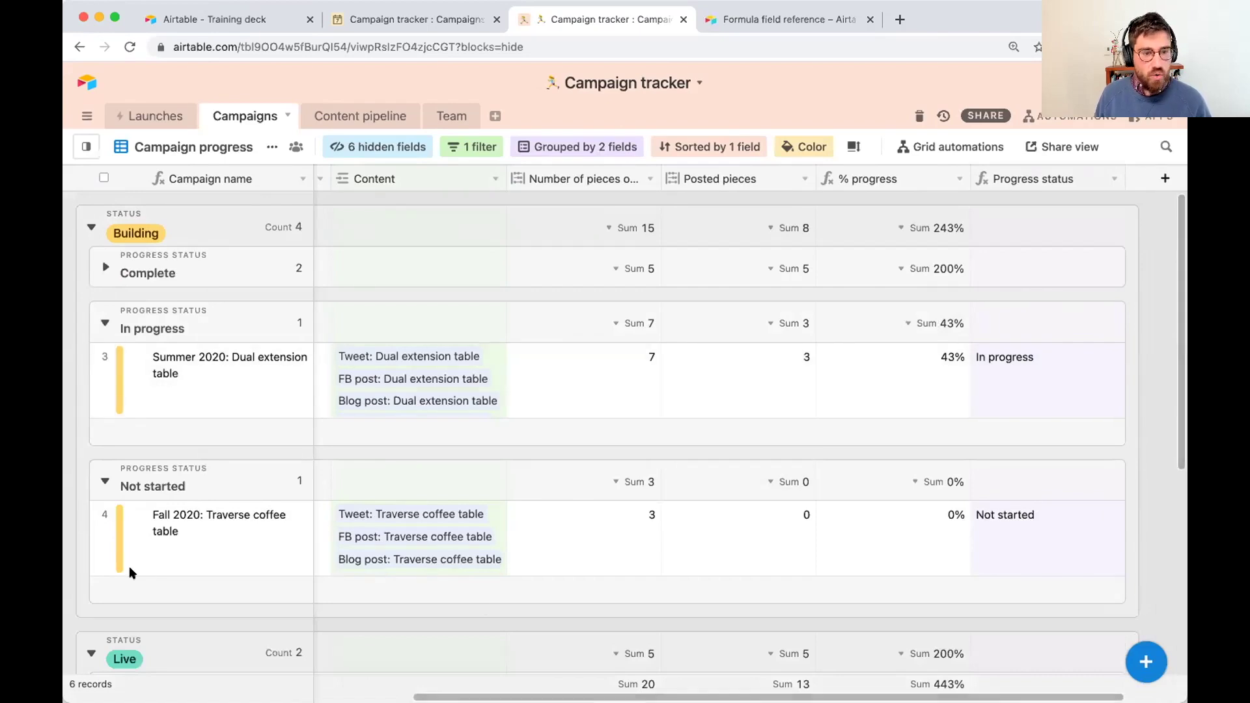
Step: Hide the Posted pieces and Number of pieces of content fields in the Campaign progress view
click(378, 146)
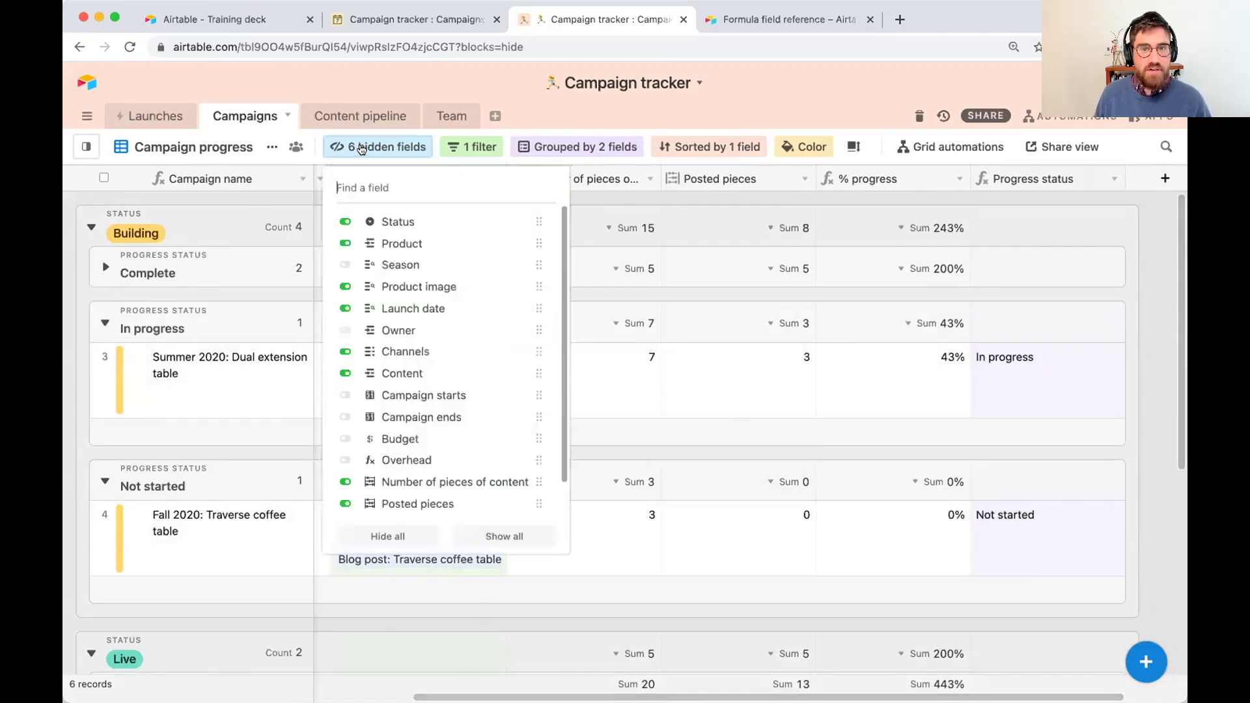
scroll(456, 493, down, 2)
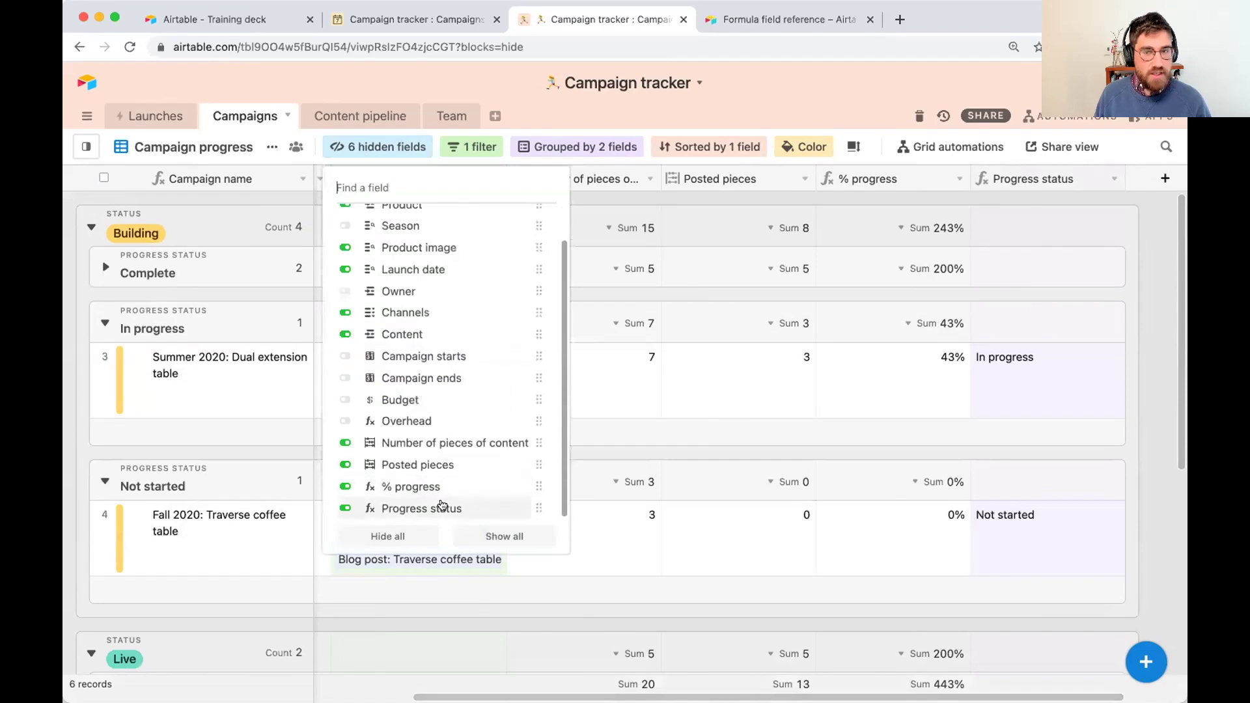
click(430, 465)
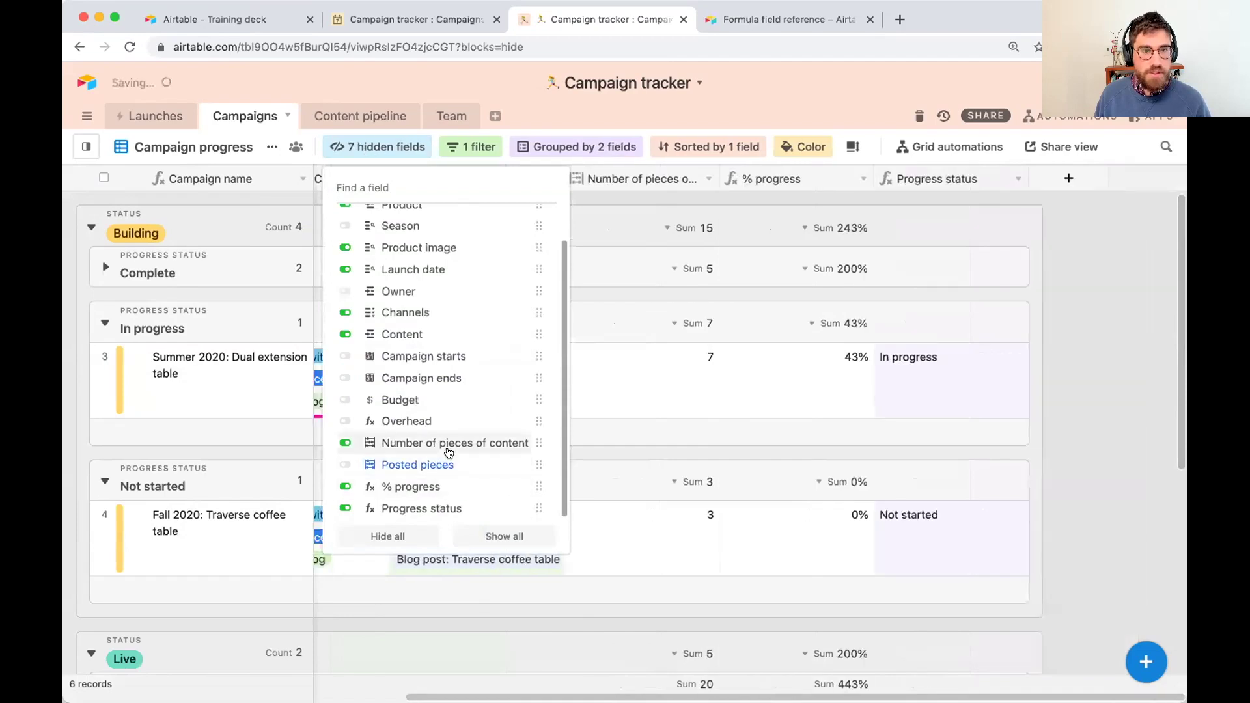
click(448, 450)
click(1133, 346)
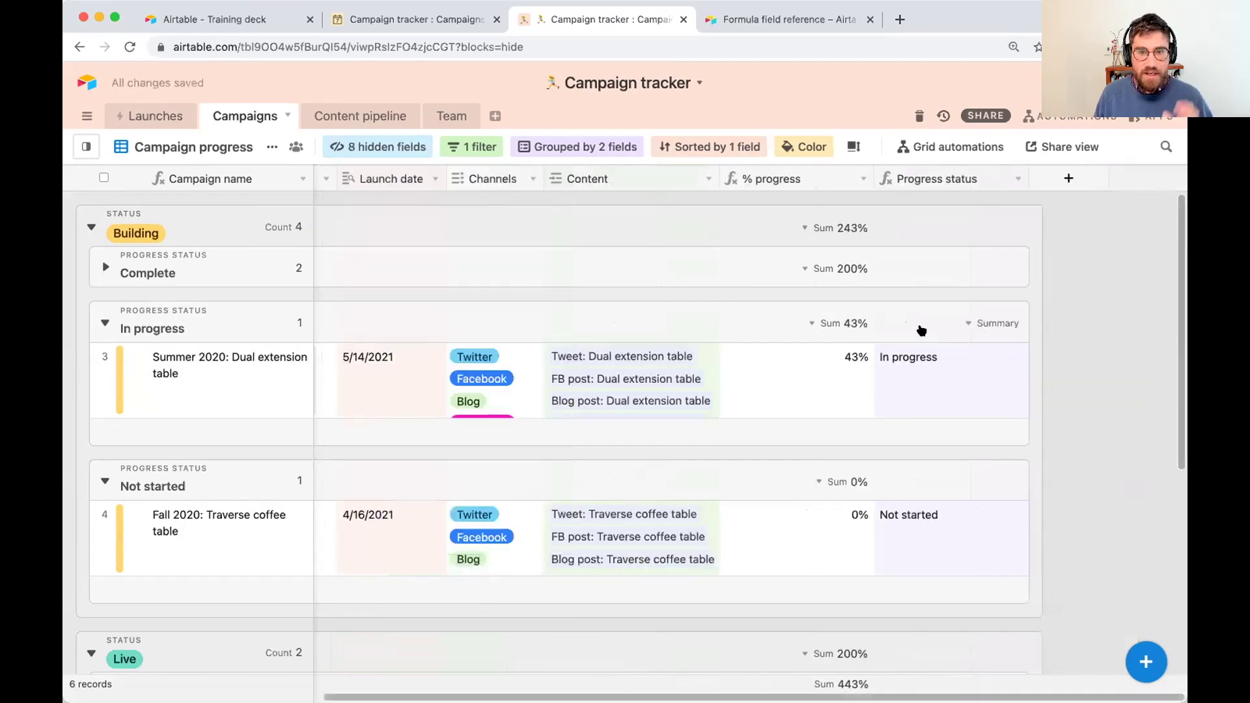